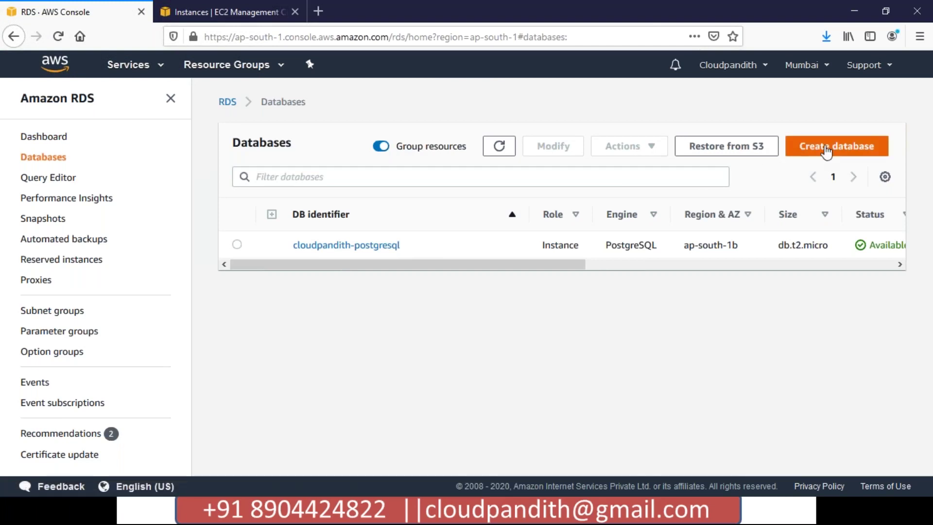
- Start creating a new RDS database and review the creation method, engine type, edition and version options
left_click(826, 152)
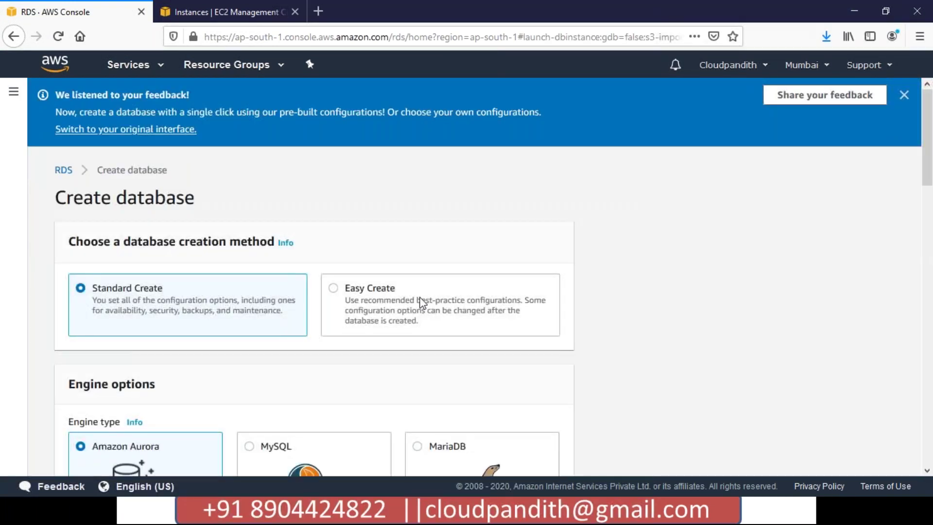
scroll(422, 302, "down", 2)
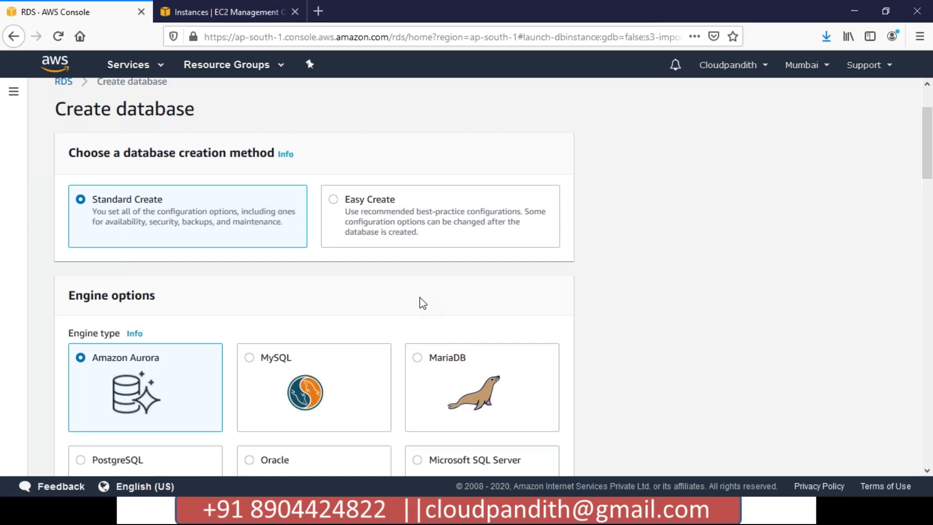
scroll(413, 299, "down", 1)
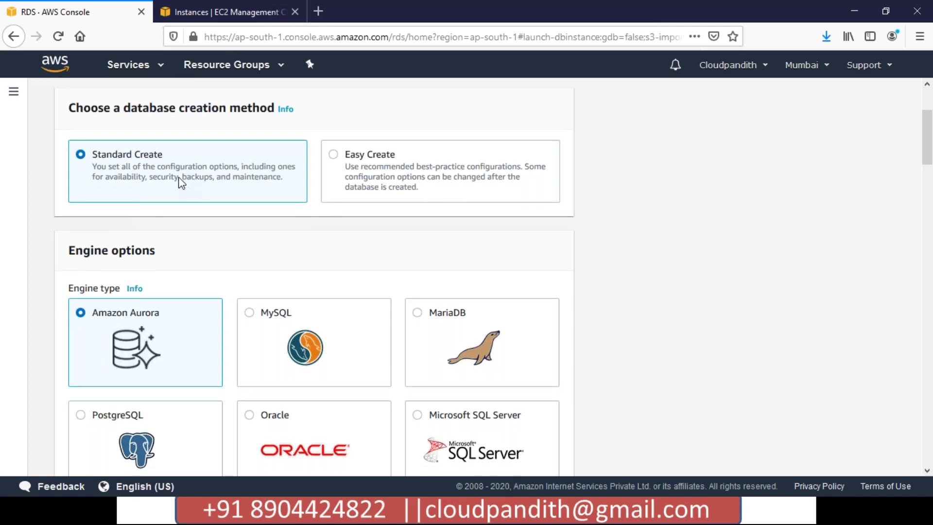
scroll(188, 179, "down", 2)
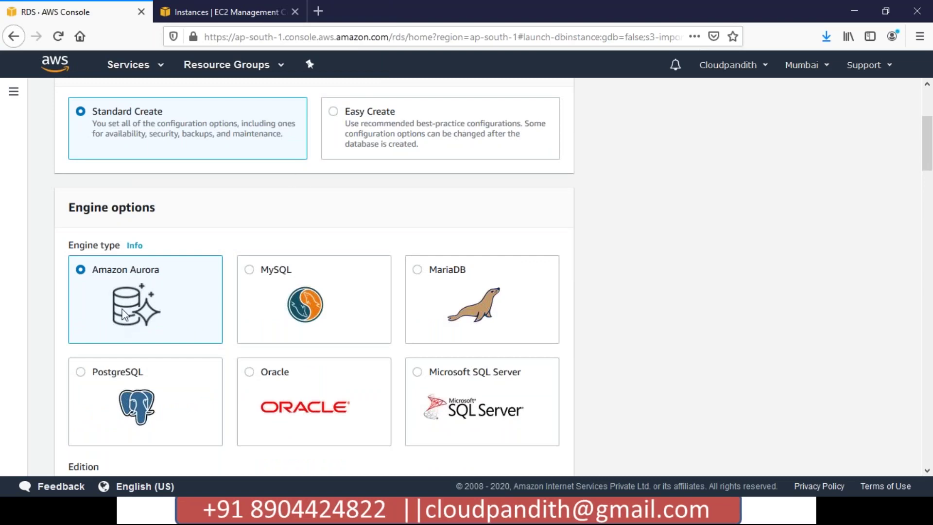
scroll(123, 311, "down", 2)
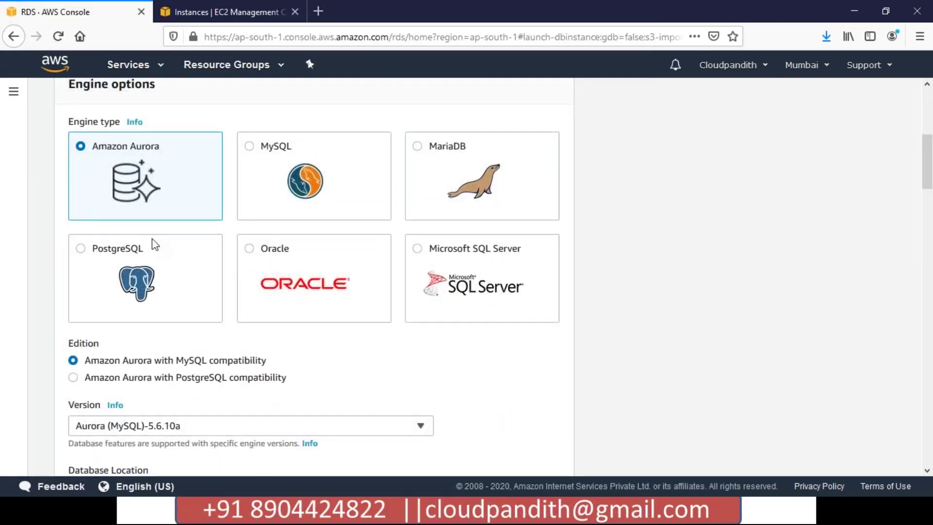
scroll(153, 244, "down", 3)
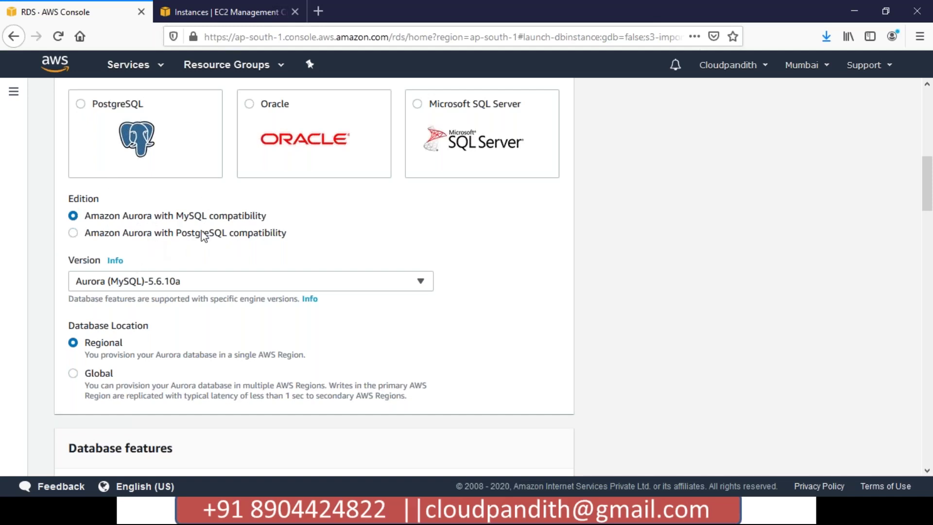
scroll(116, 214, "up", 3)
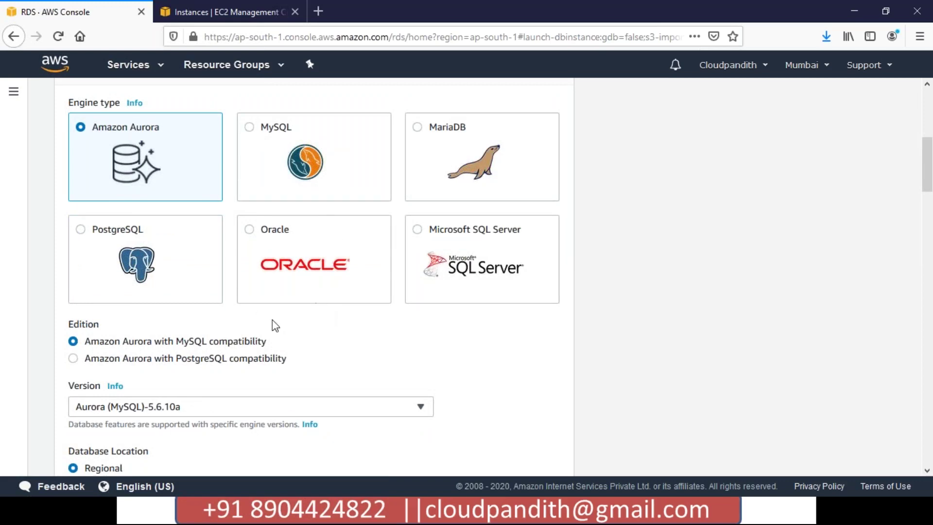
scroll(287, 332, "down", 4)
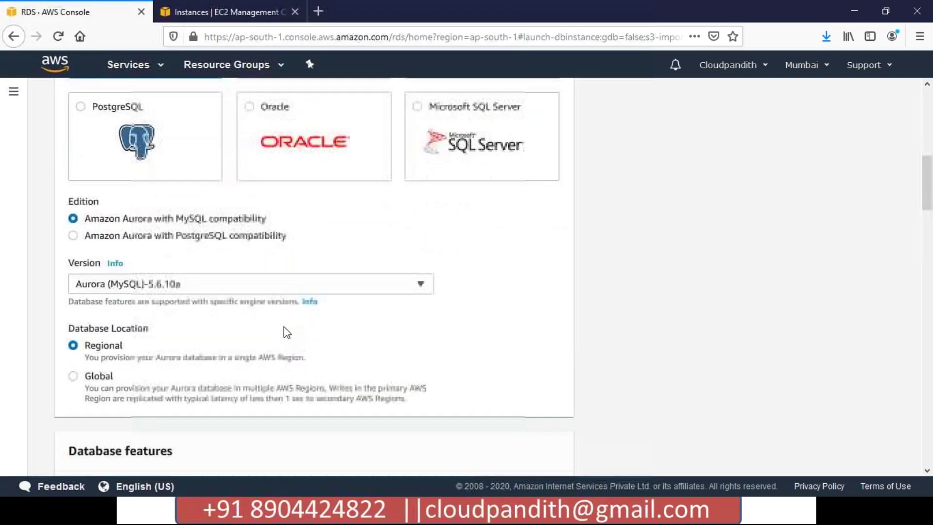
scroll(162, 265, "down", 1)
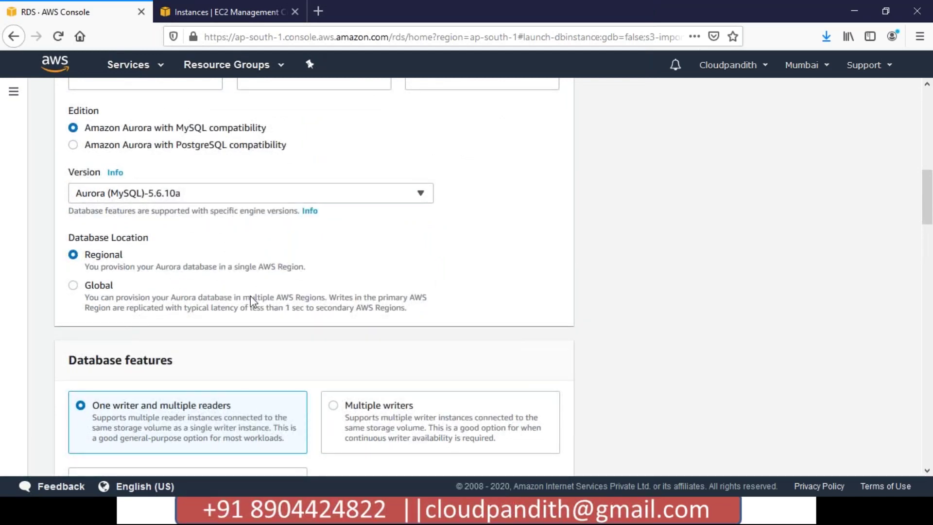
scroll(252, 301, "down", 1)
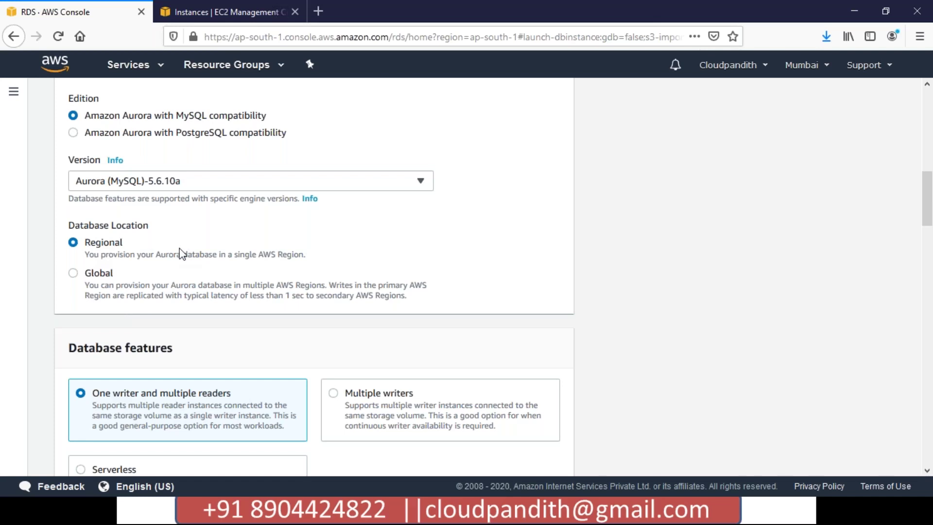
- Compare the Regional and Global database locations, leaving the Aurora database set to Global
left_click(73, 274)
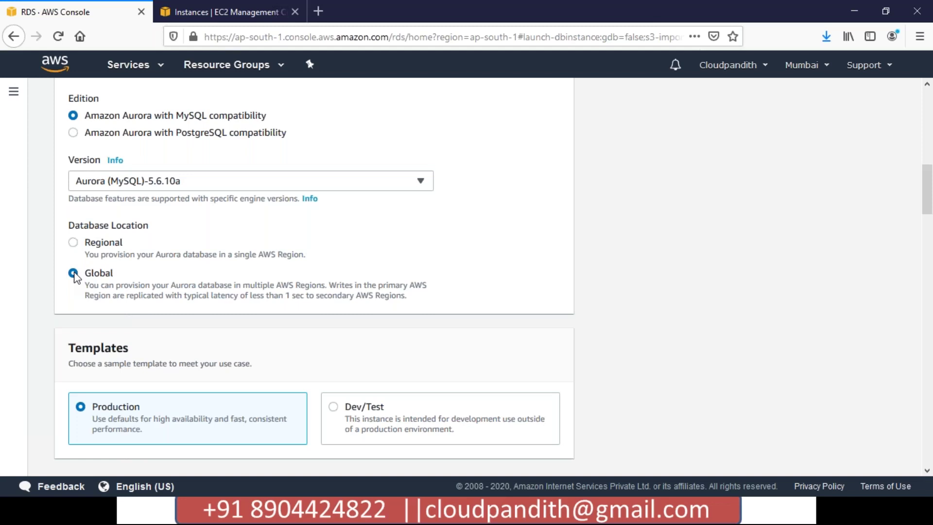
left_click(73, 242)
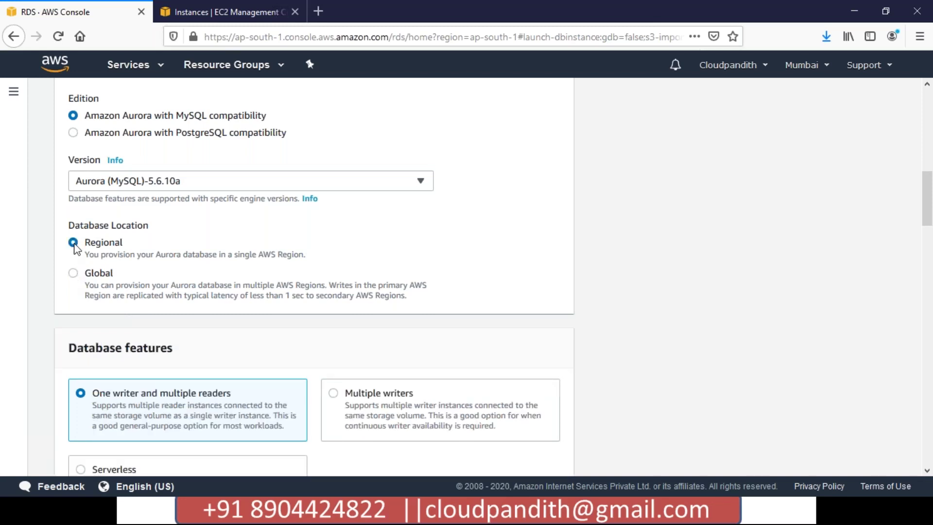
left_click(73, 273)
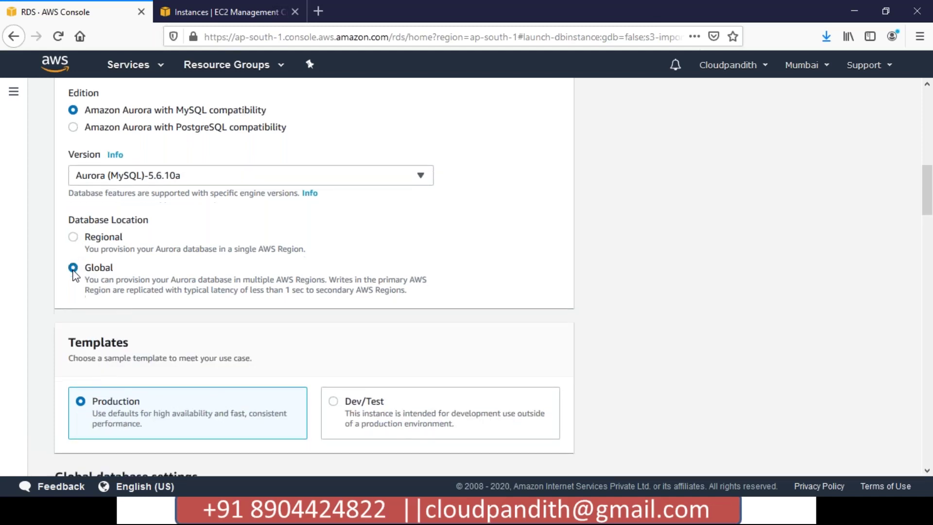
scroll(74, 275, "down", 1)
scroll(73, 276, "down", 1)
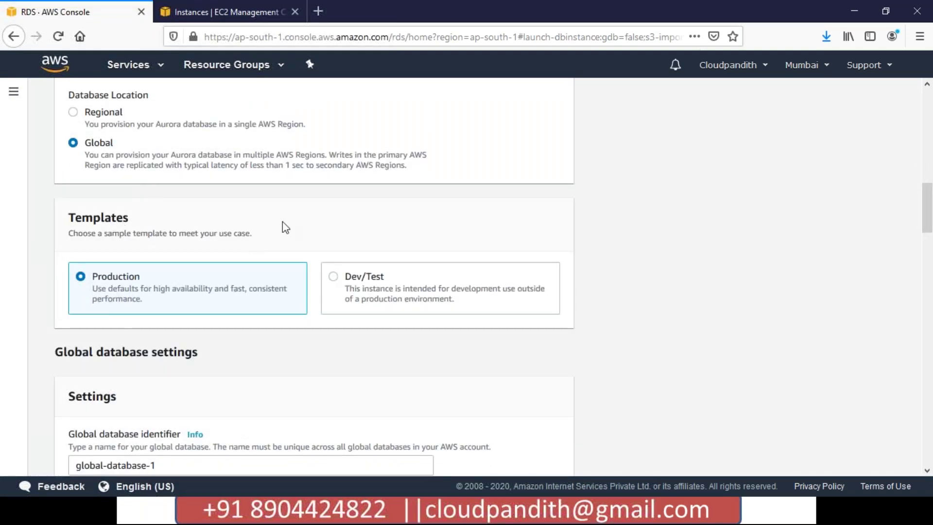
- Choose the Dev/Test template for the Aurora database
scroll(282, 226, "up", 9)
scroll(284, 224, "down", 4)
scroll(239, 101, "down", 5)
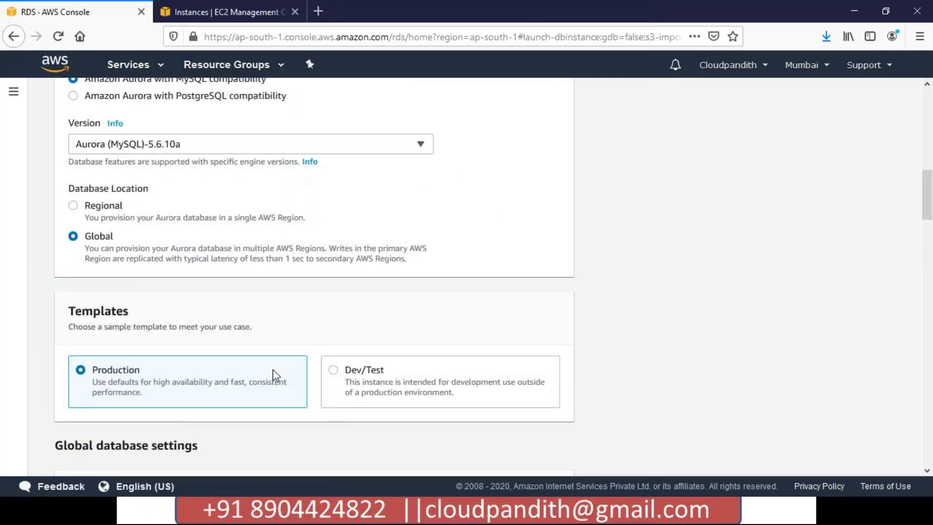
left_click(334, 372)
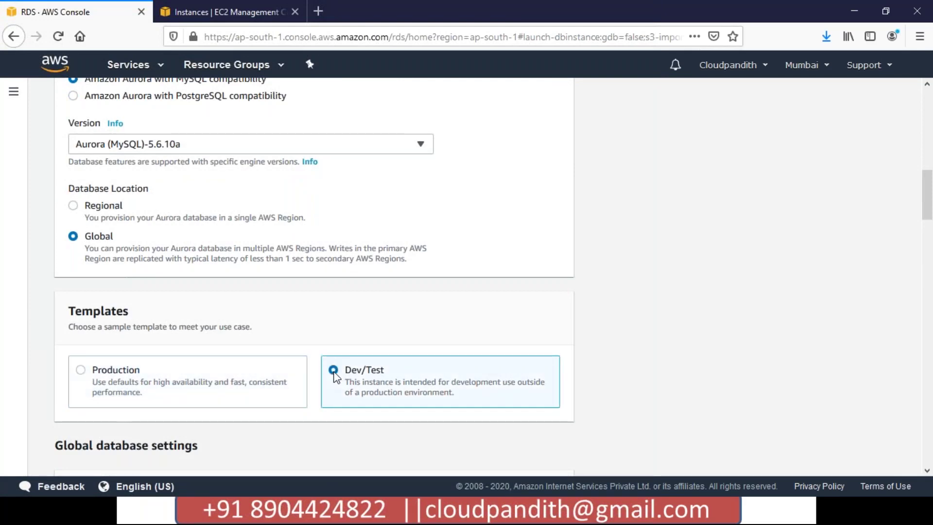
- Set the global database identifier to cloudpandith-auroracluster
scroll(334, 374, "down", 3)
scroll(294, 319, "down", 3)
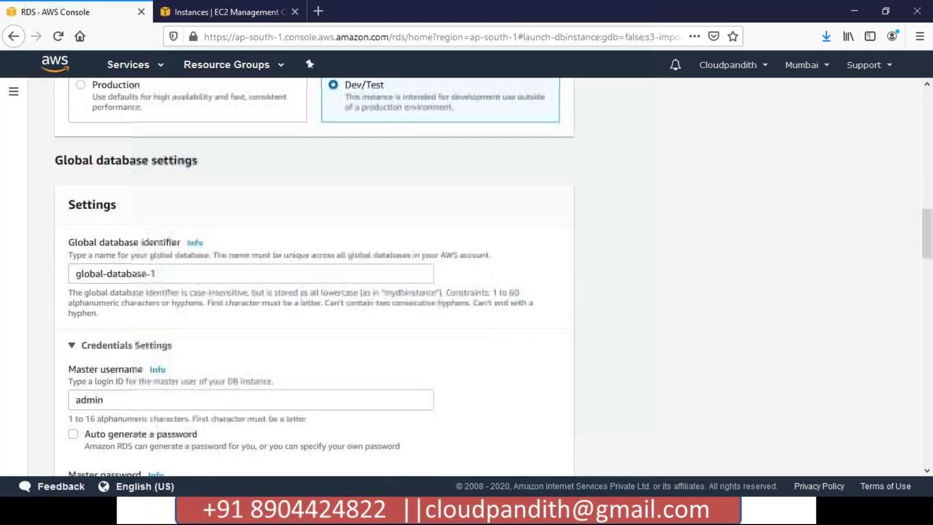
left_click_drag(169, 272, 58, 276)
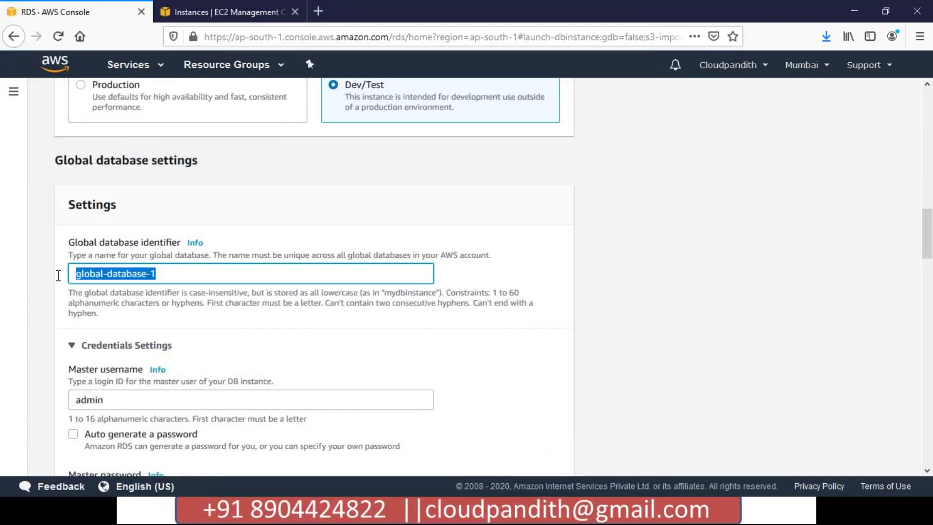
key("BackSpace")
type("cloudpandith")
type("-aurora")
type("db")
key("BackSpace")
key("BackSpace")
type("cluster")
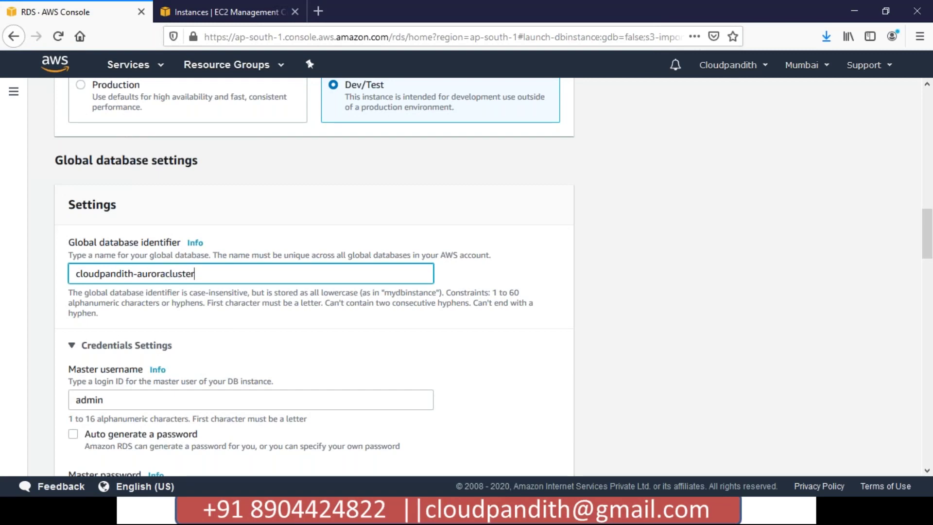
- Replace the default master username in the credentials settings with the administrator's own name
scroll(115, 257, "down", 3)
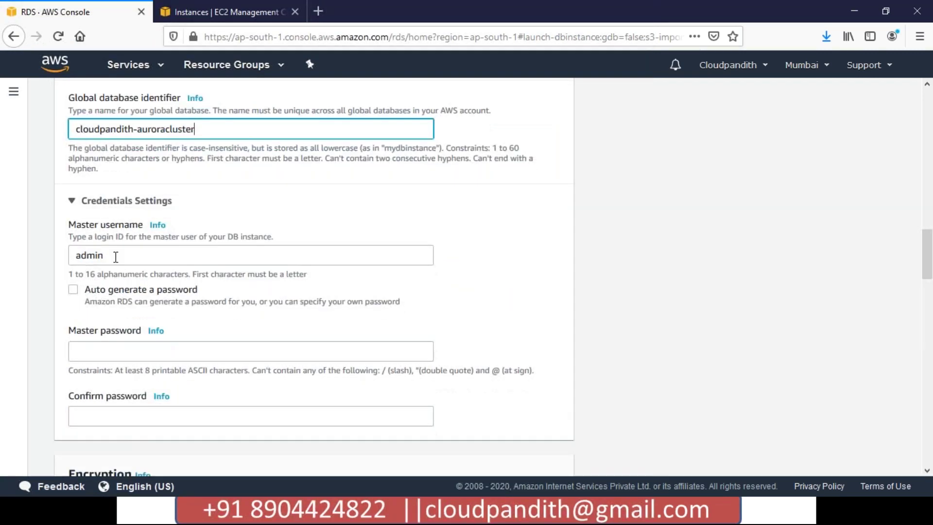
left_click(116, 257)
double_click(116, 257)
key("BackSpace")
type("mallaiah")
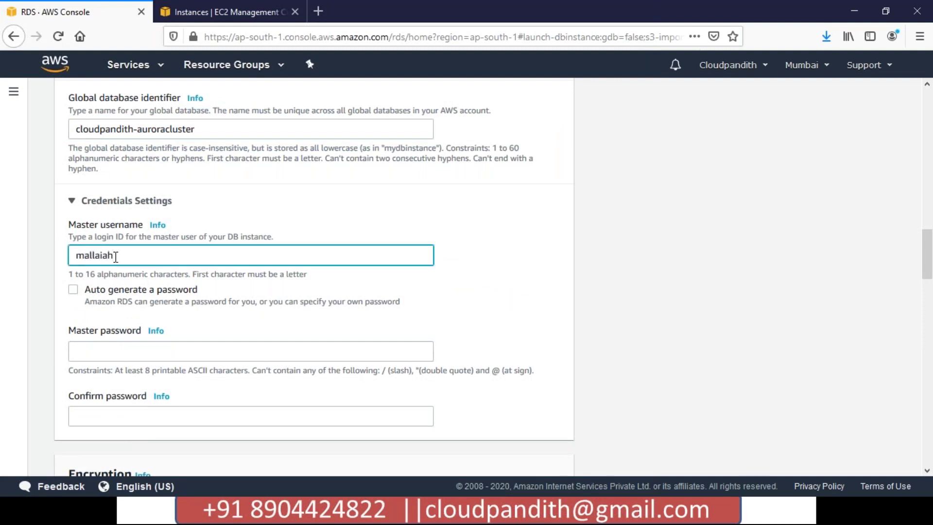
- Enter the master password and repeat it in the password confirmation field
left_click(90, 350)
type("••••••••••••")
key("Tab")
type("•••••••••••")
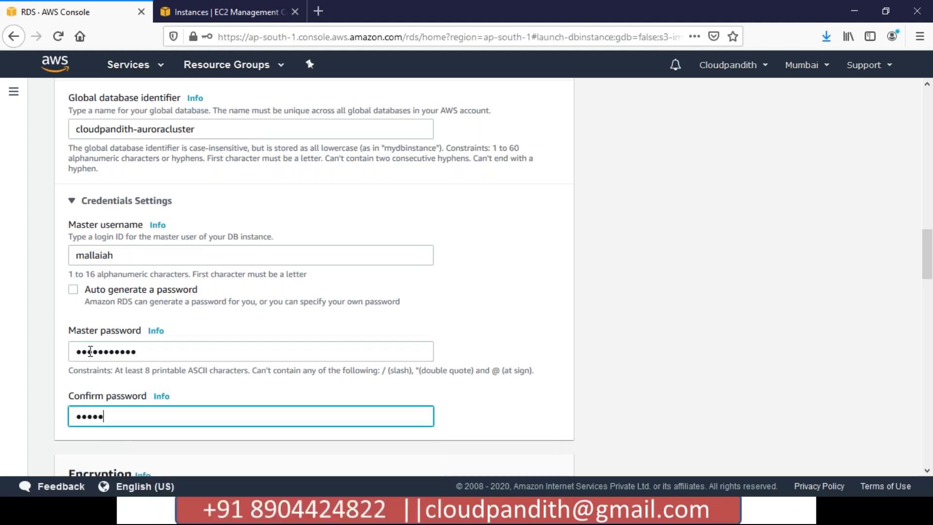
type("•")
left_click(325, 337)
- Examine the encryption options and the available DB instance classes, including the option for previous generation classes
scroll(326, 337, "down", 5)
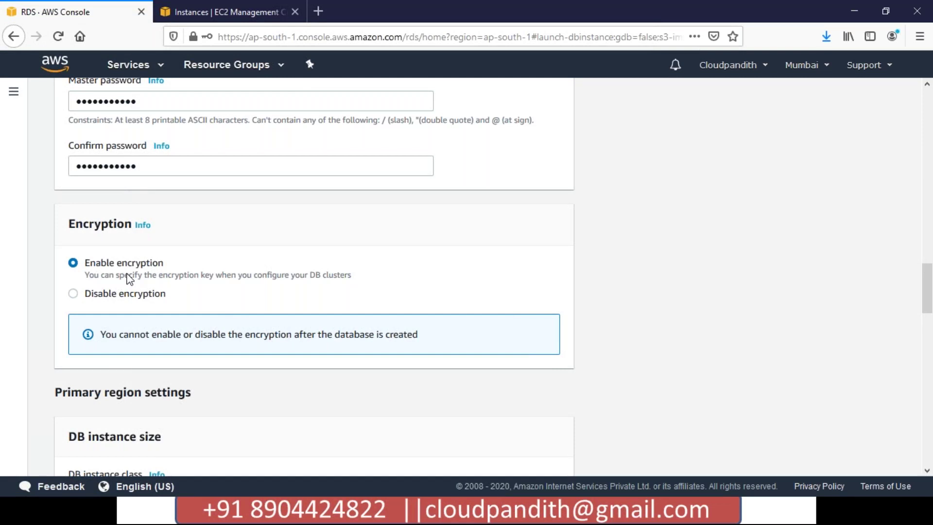
scroll(129, 279, "down", 3)
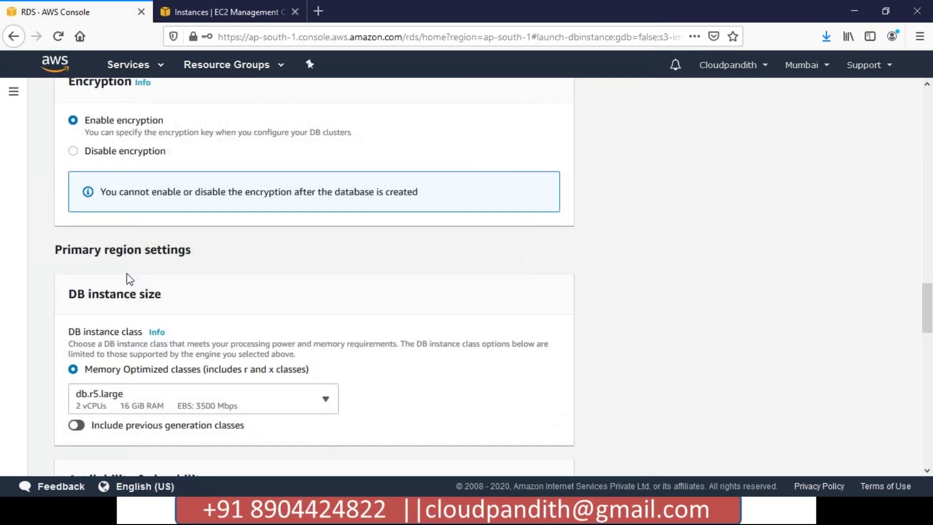
scroll(129, 278, "down", 2)
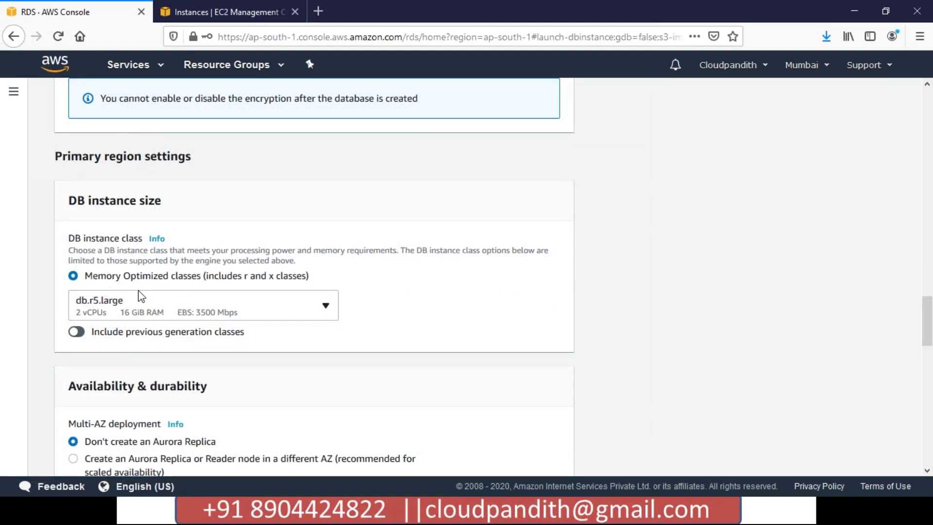
left_click(152, 312)
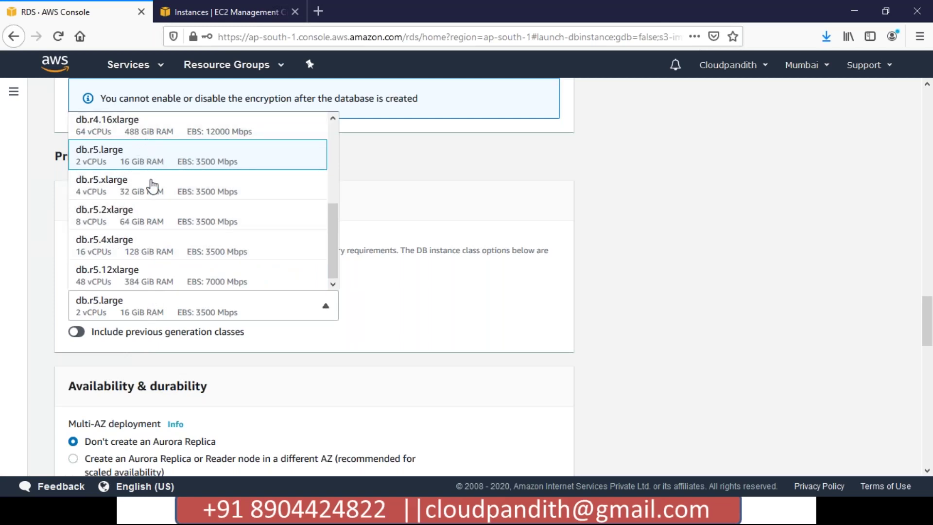
scroll(148, 261, "down", 2)
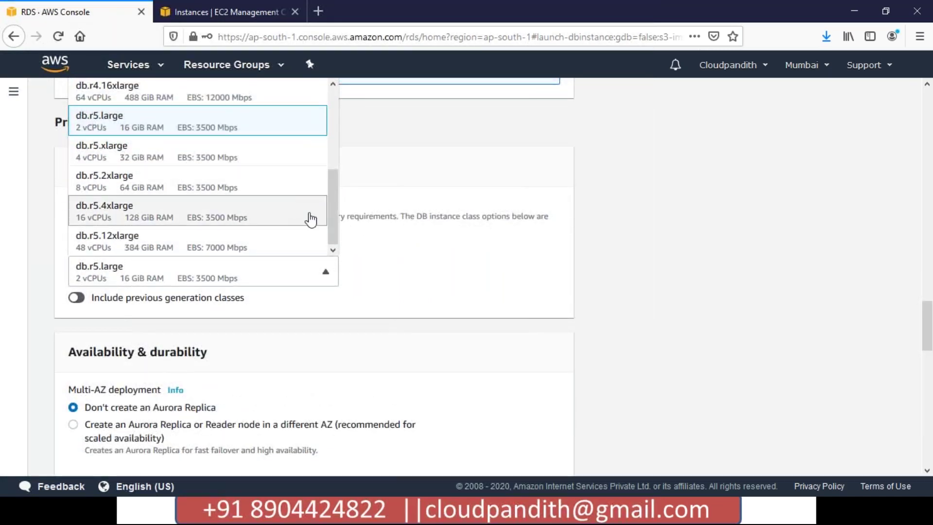
left_click_drag(331, 201, 325, 233)
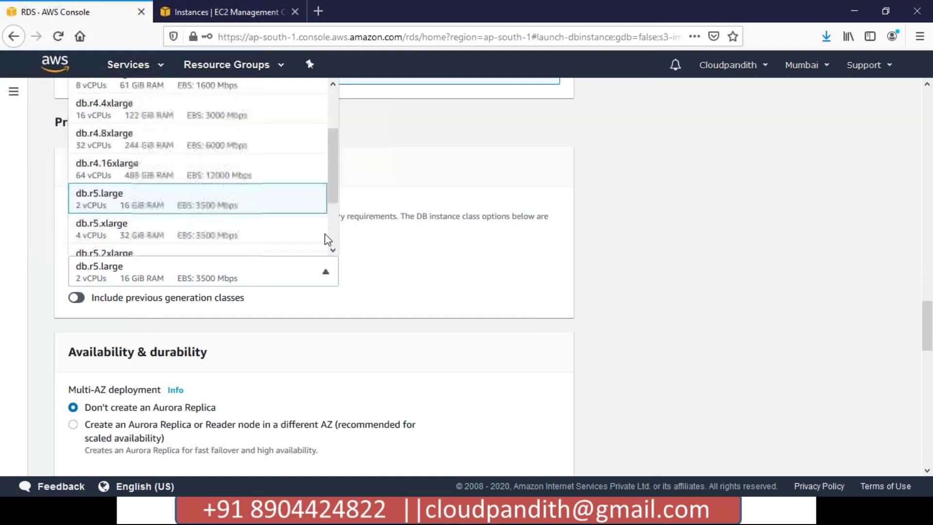
left_click(417, 255)
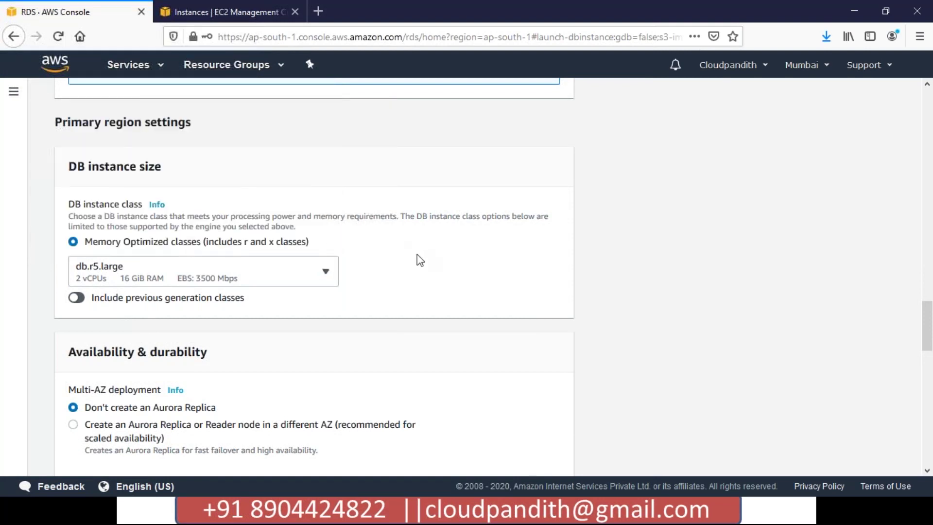
left_click(78, 299)
left_click(78, 299)
- Set the database location to Regional and check which DB instance class options this setting offers
scroll(164, 278, "up", 5)
scroll(164, 278, "up", 10)
scroll(164, 278, "up", 6)
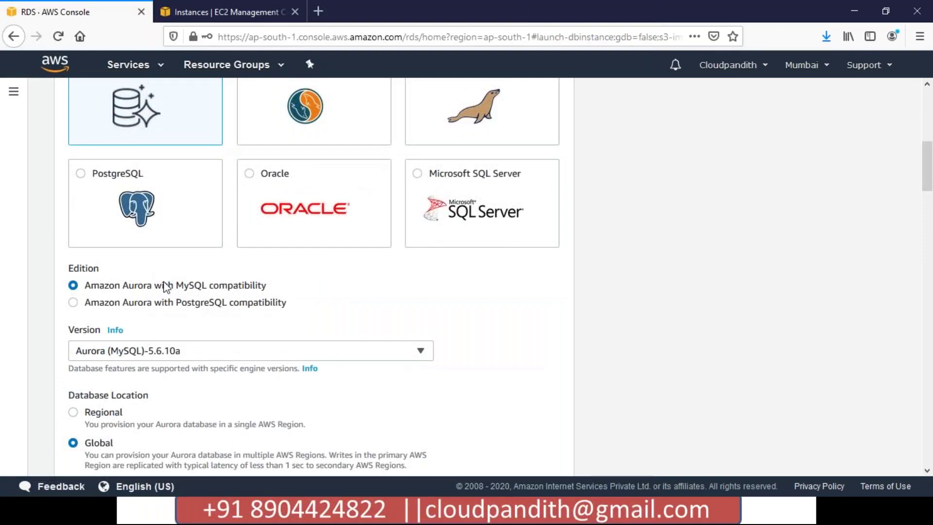
left_click(74, 411)
scroll(74, 411, "down", 4)
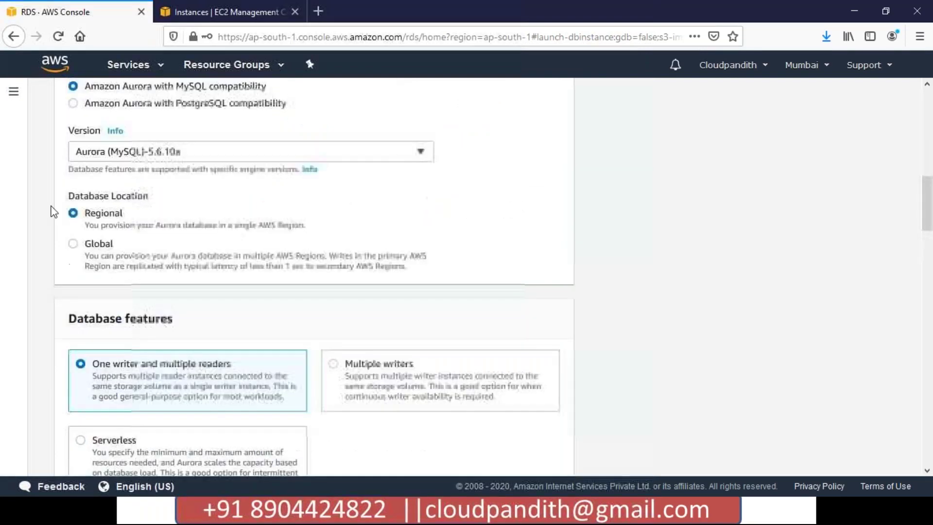
scroll(204, 312, "down", 20)
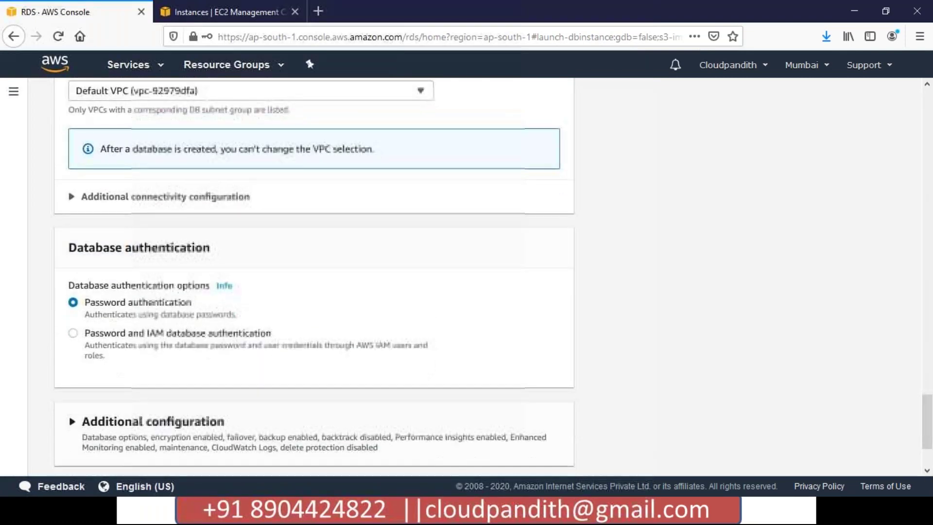
scroll(314, 275, "up", 10)
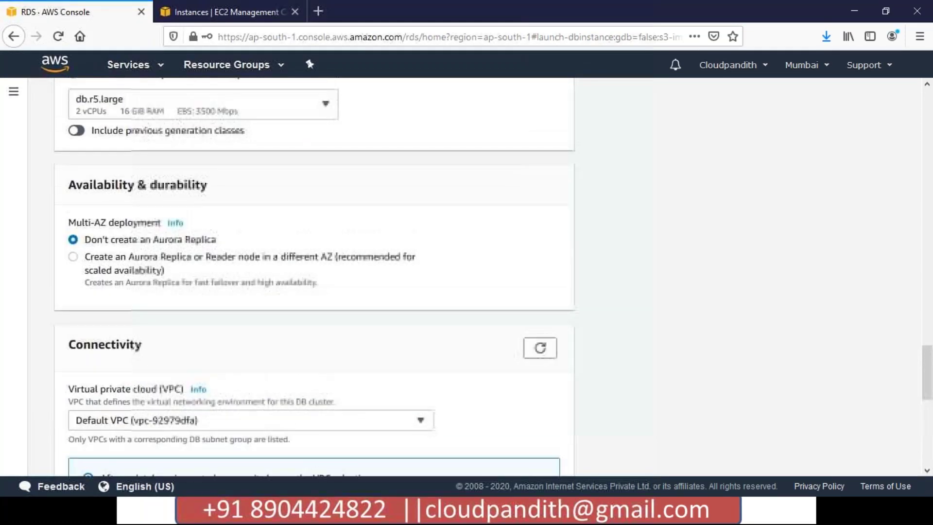
scroll(194, 327, "up", 2)
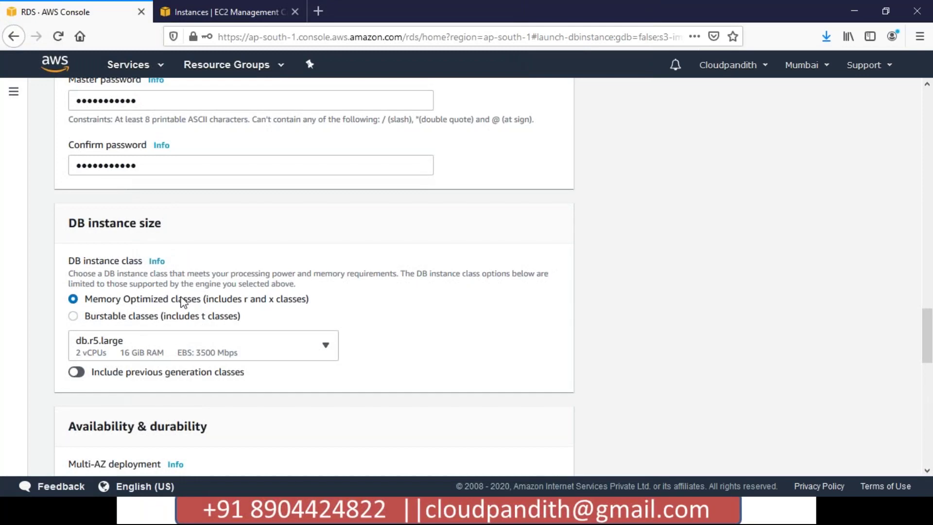
scroll(184, 302, "up", 6)
scroll(191, 277, "up", 8)
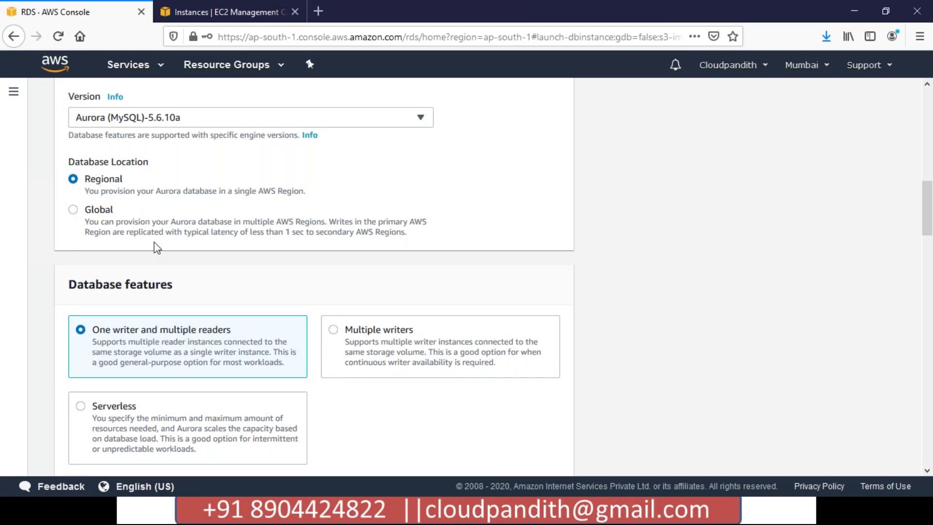
- Compare the Global and Regional database locations, leave Regional selected, and review the database feature and template options
scroll(154, 246, "down", 1)
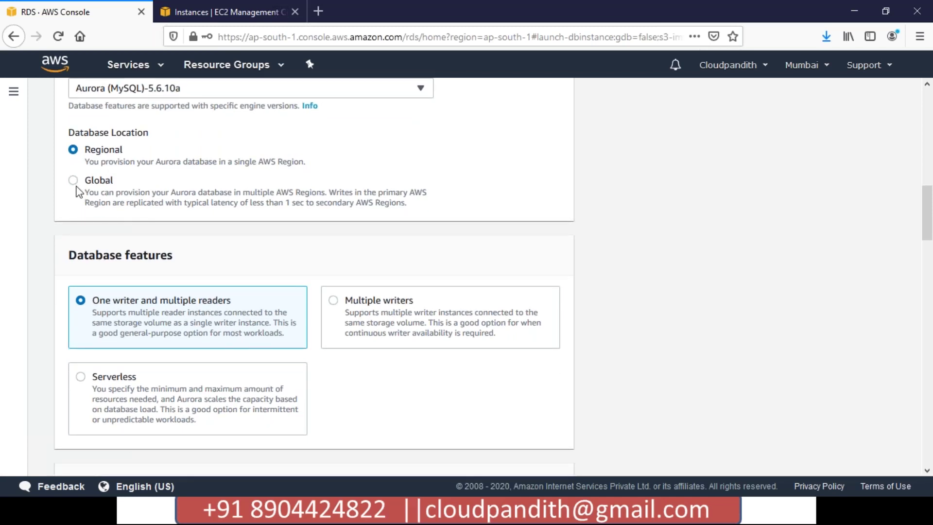
left_click(73, 181)
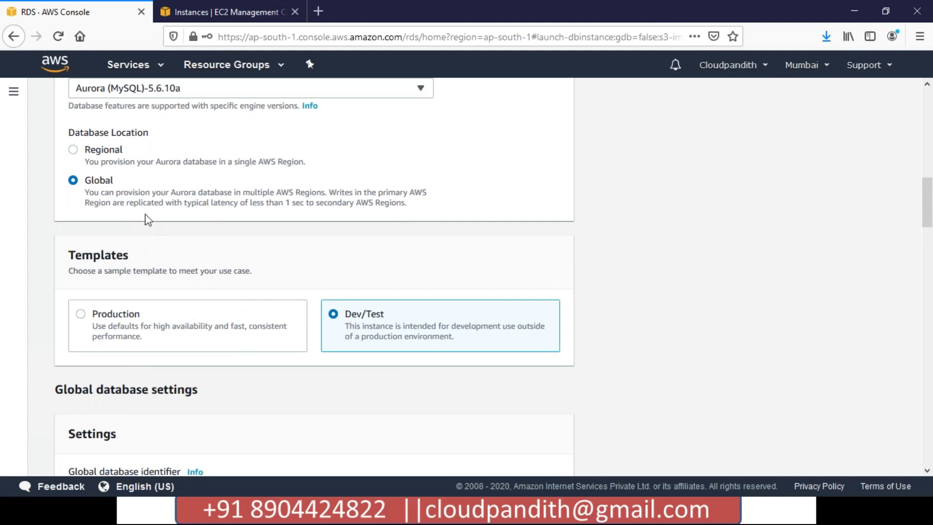
left_click(74, 151)
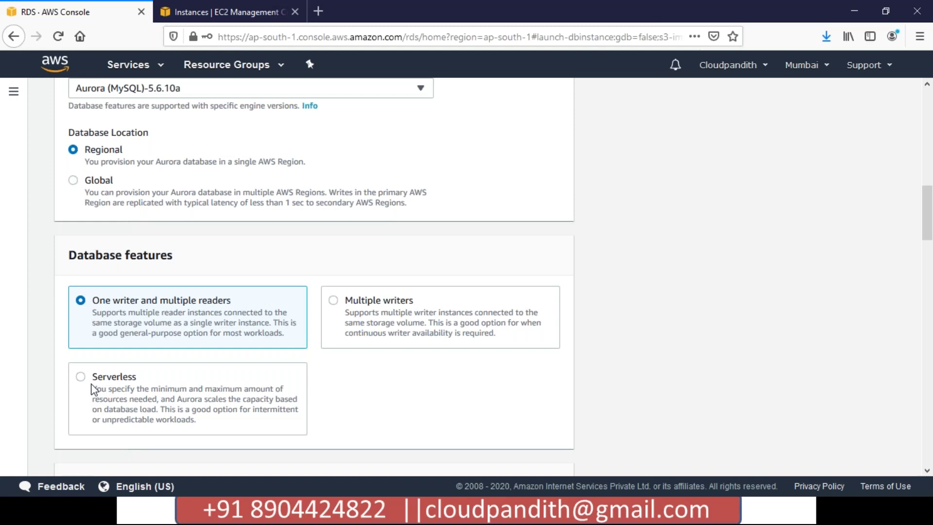
scroll(94, 389, "down", 4)
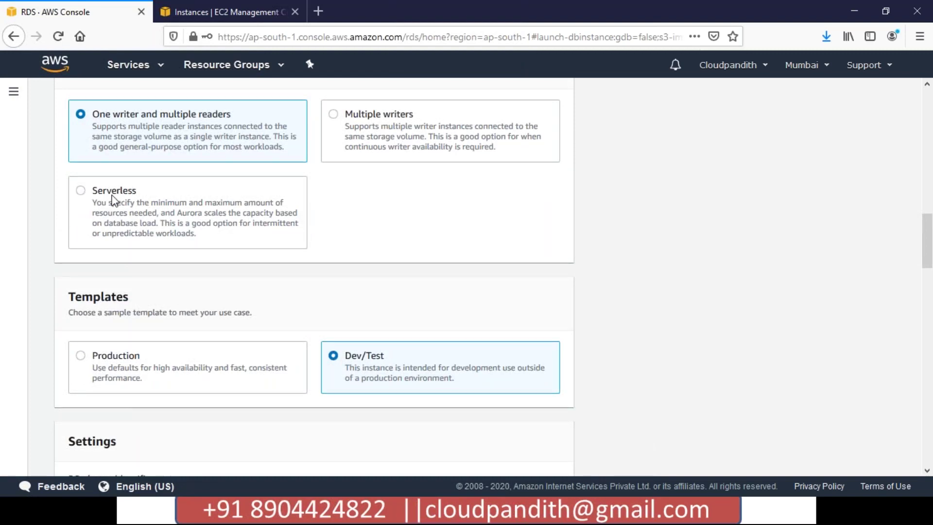
scroll(127, 174, "up", 1)
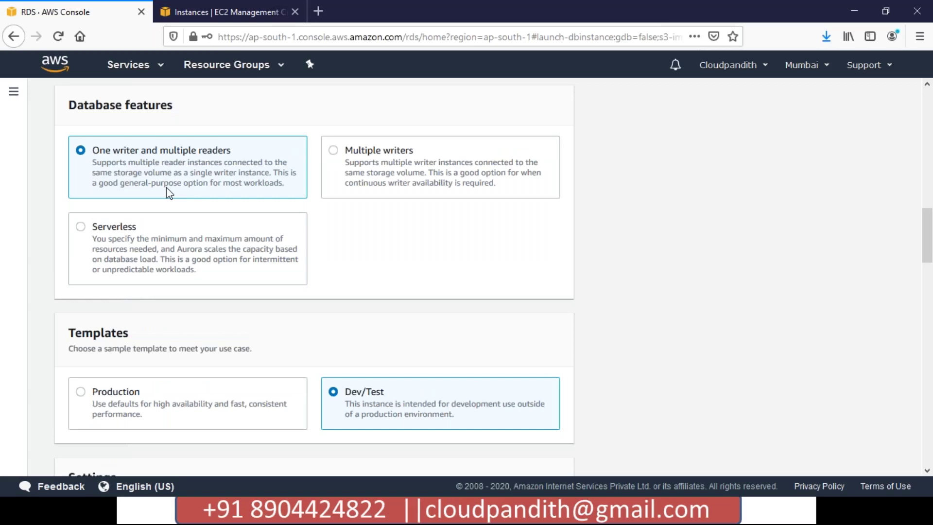
scroll(399, 380, "down", 2)
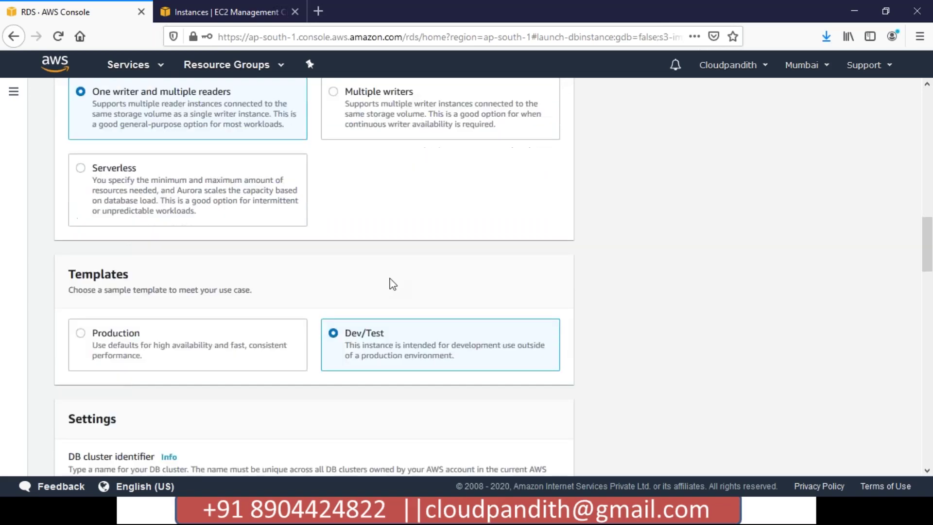
scroll(391, 284, "up", 3)
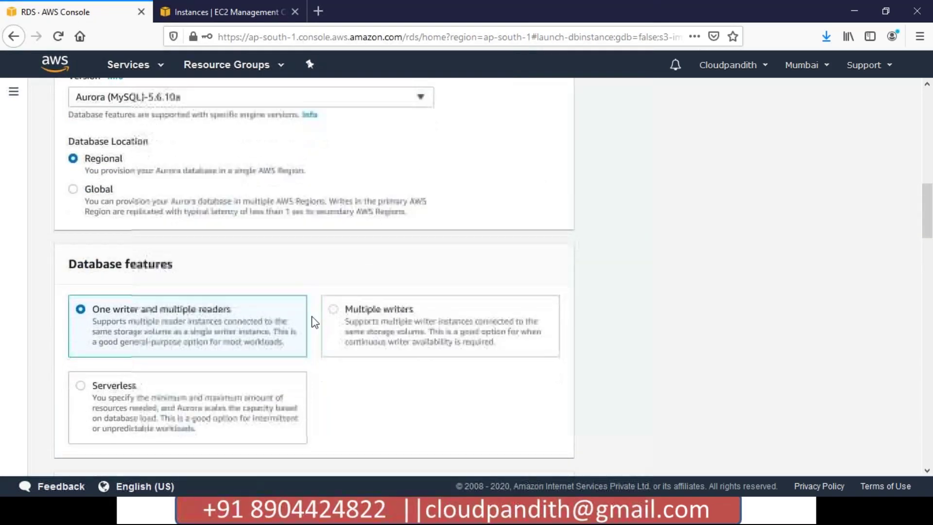
scroll(315, 322, "down", 2)
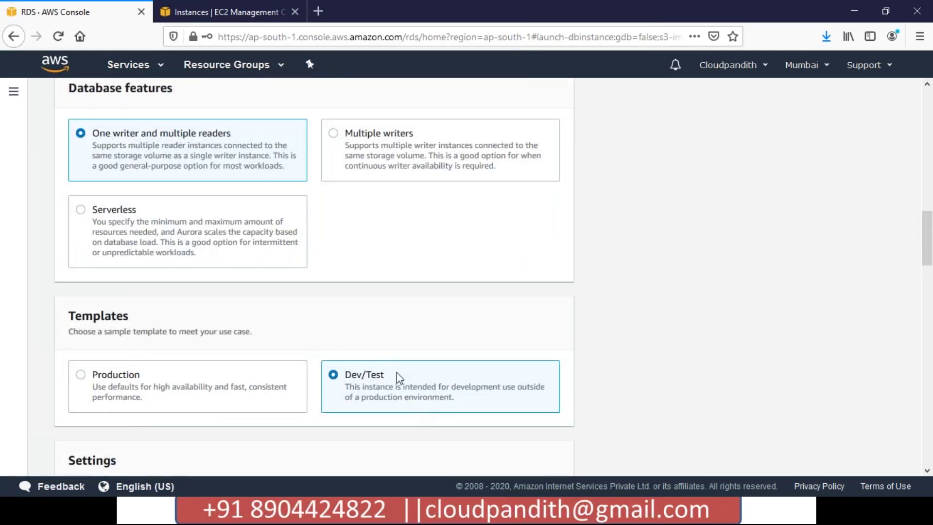
- Replace the DB cluster identifier in the Settings section with loudpandith-auroralcuster
scroll(396, 373, "down", 6)
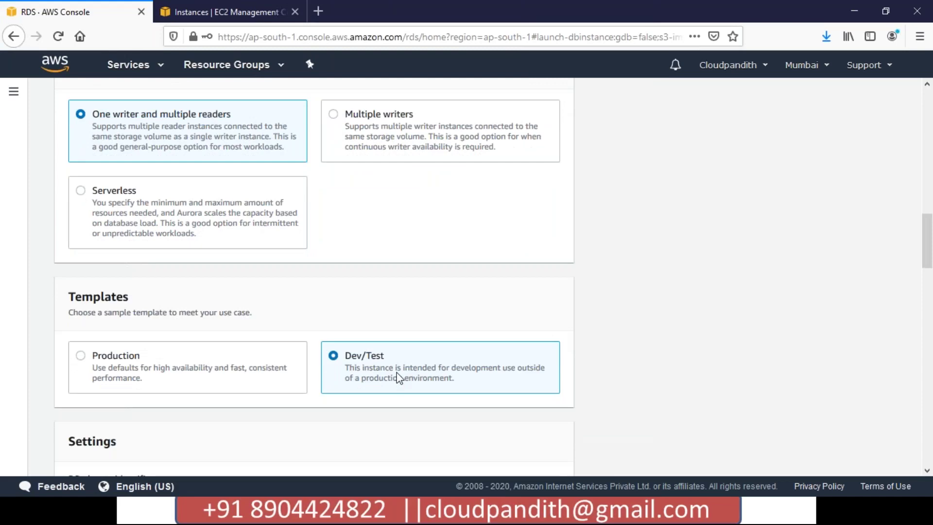
left_click(155, 260)
key("ctrl+a")
key("BackSpace")
type("auroradb")
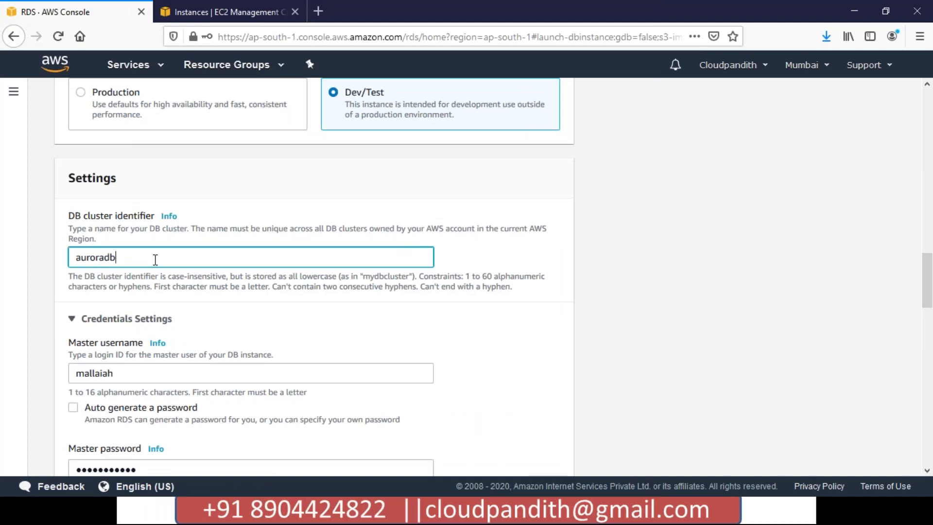
key("Home")
type("loudpandith-")
key("End")
key("BackSpace")
key("BackSpace")
key("BackSpace")
type("alcuster")
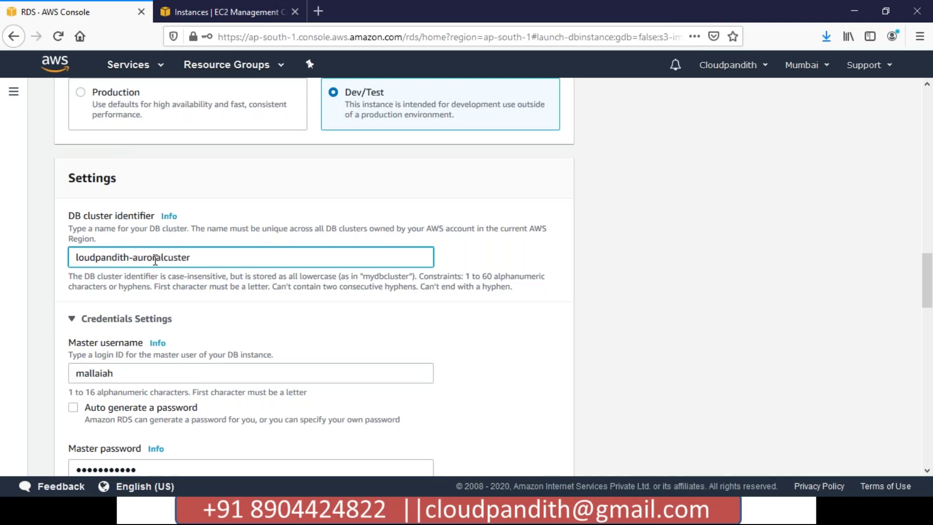
- Examine the sizes offered among the memory optimized DB instance classes and close the list without changing the selection
scroll(155, 260, "down", 4)
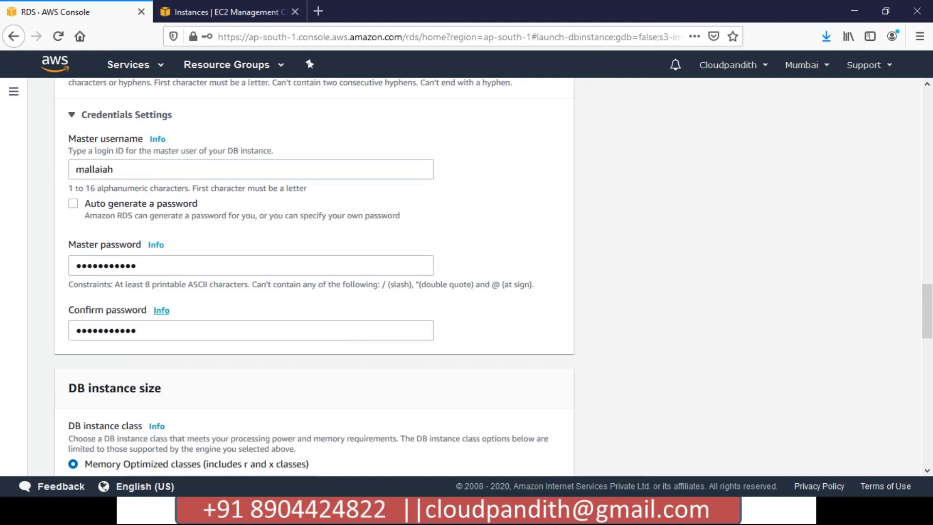
scroll(157, 243, "down", 5)
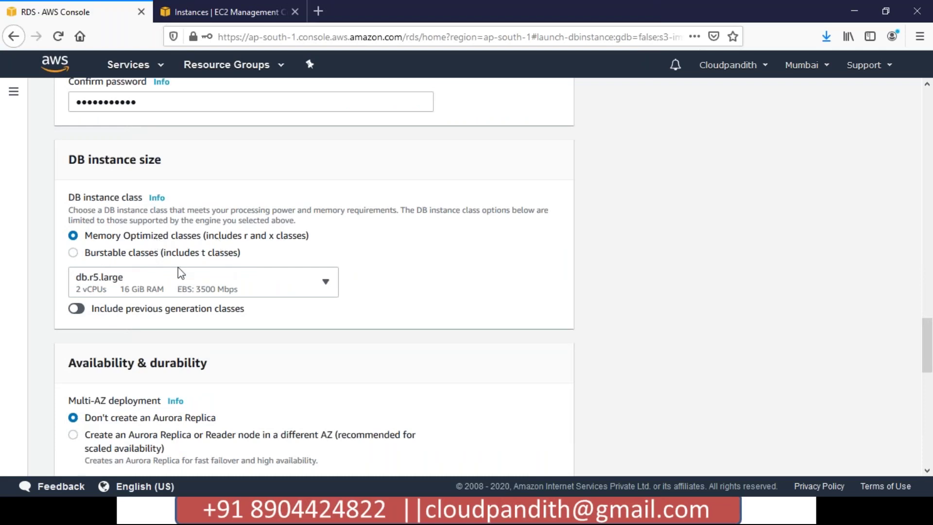
left_click(136, 291)
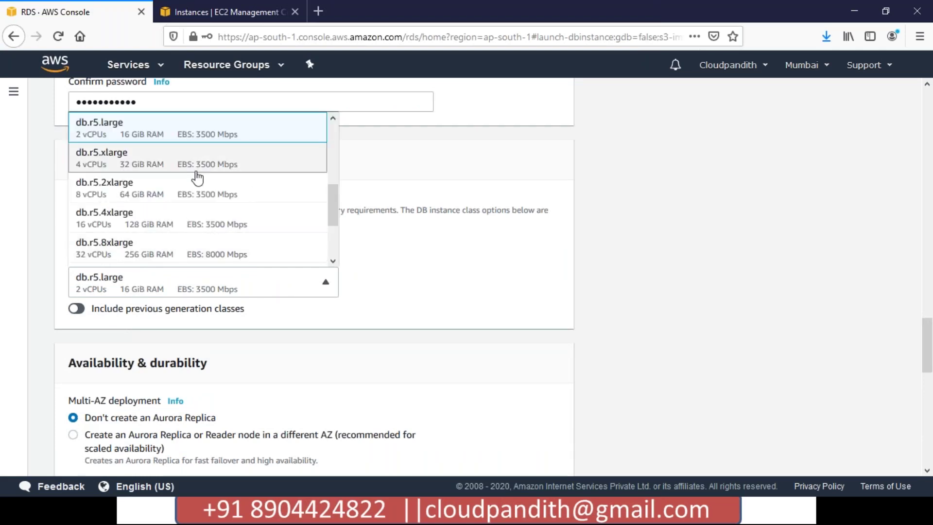
scroll(196, 181, "down", 3)
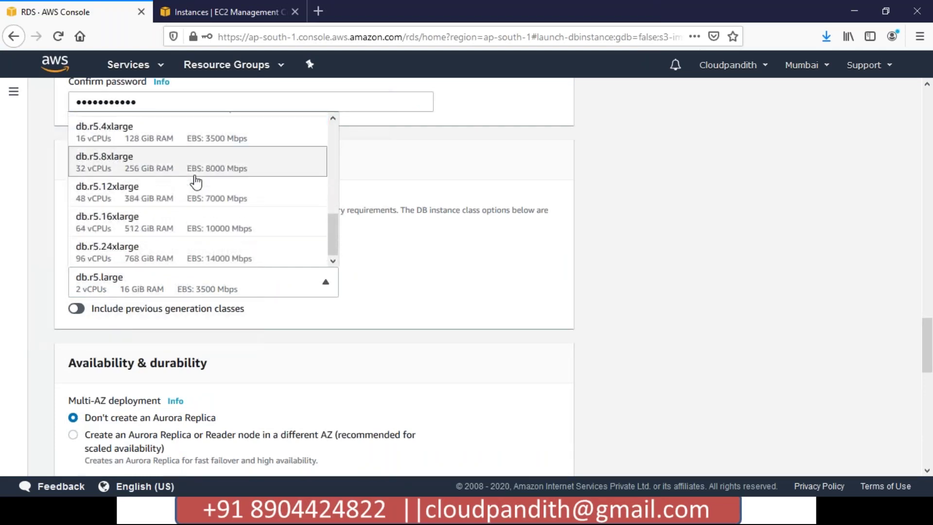
scroll(194, 181, "up", 6)
left_click(387, 266)
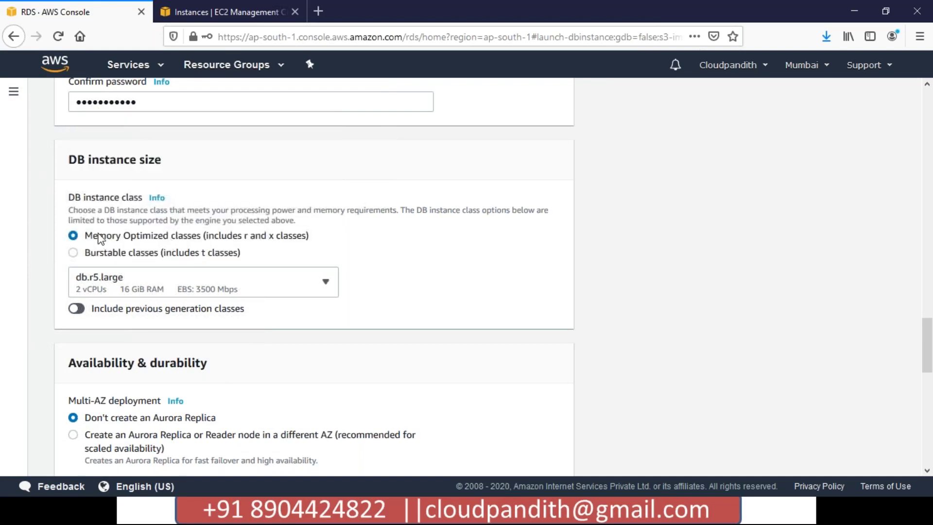
- Switch the DB instance class to burstable classes and choose the db.t2.small size
left_click(74, 252)
left_click(170, 281)
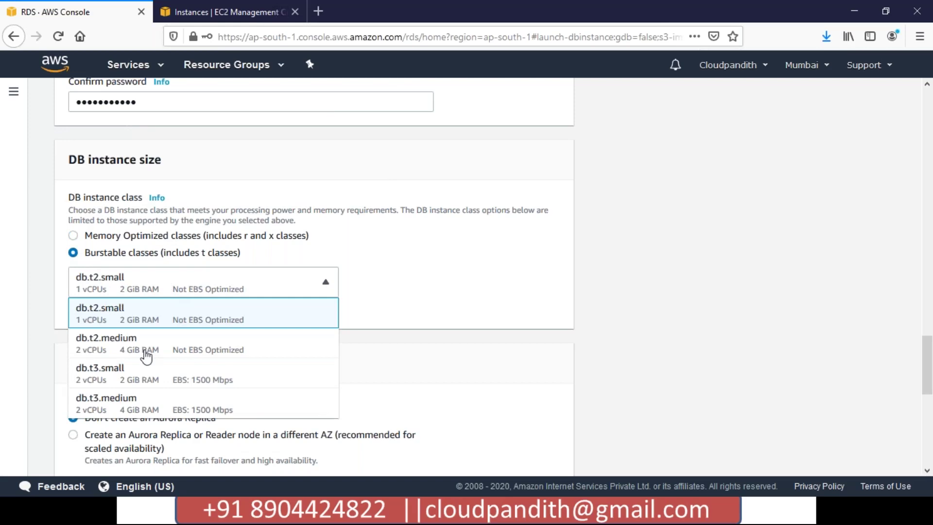
scroll(176, 349, "down", 2)
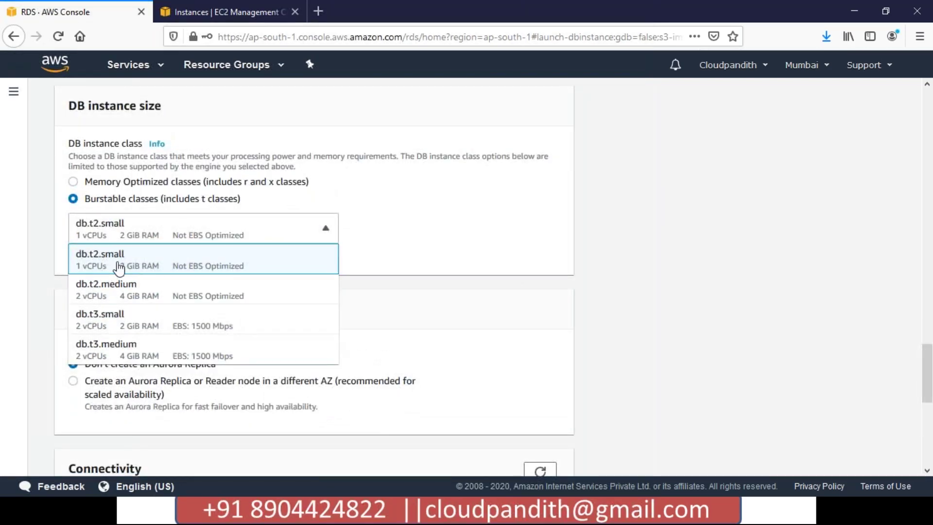
left_click(119, 267)
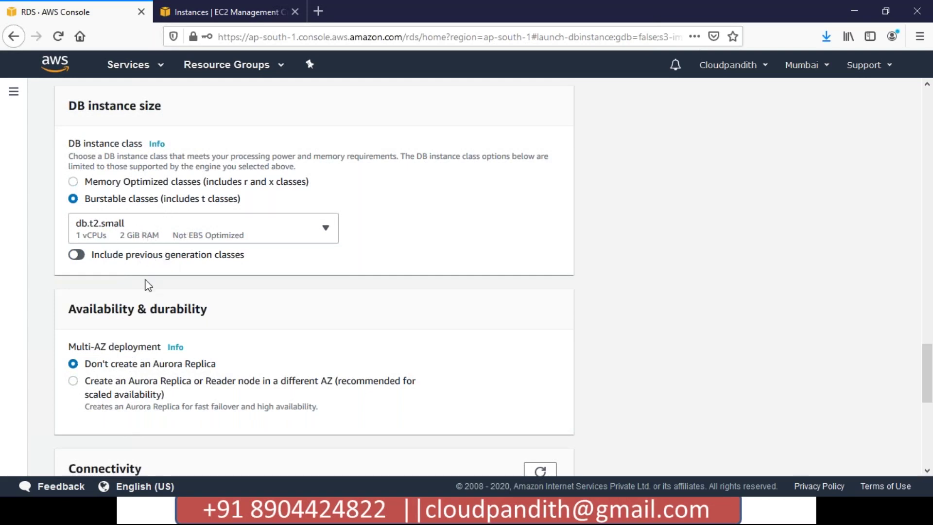
- Try the Multi-AZ option that creates an Aurora Replica in a different AZ and return to not creating one
scroll(147, 284, "down", 3)
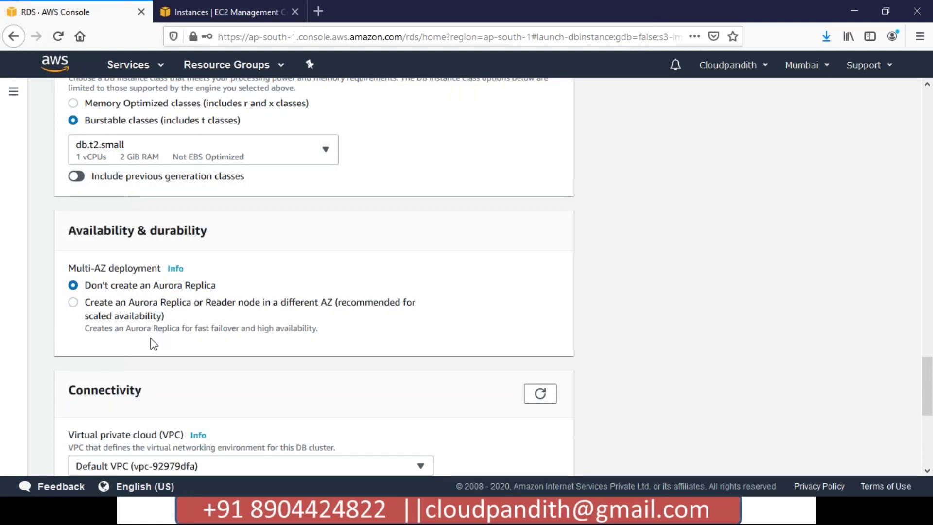
left_click(74, 303)
left_click(74, 287)
scroll(313, 271, "down", 2)
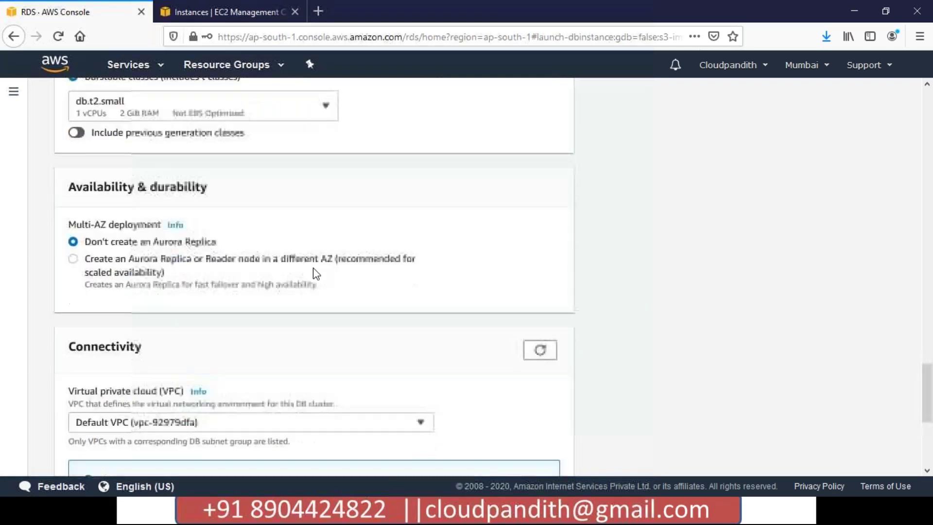
scroll(314, 273, "down", 3)
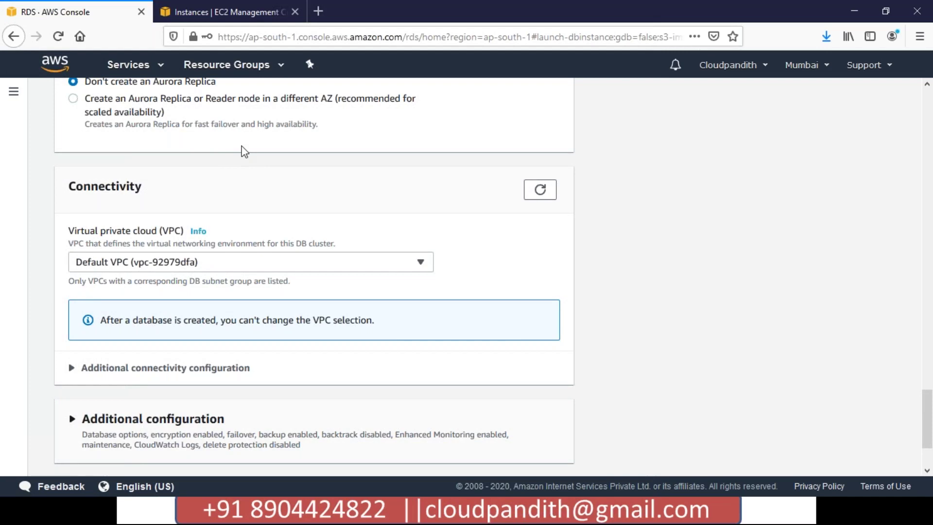
- Add the missing first letter to the DB cluster identifier so that it starts with cloudpandith
scroll(245, 151, "up", 2)
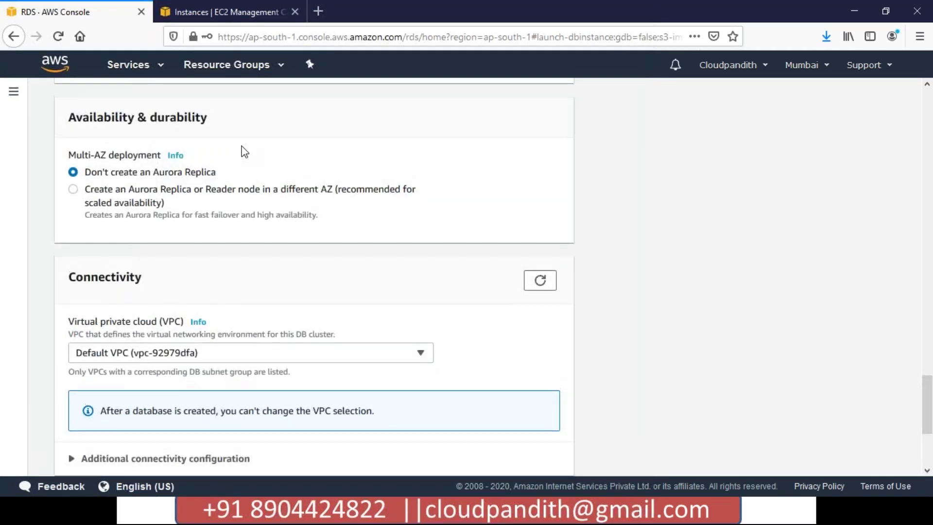
scroll(244, 152, "up", 8)
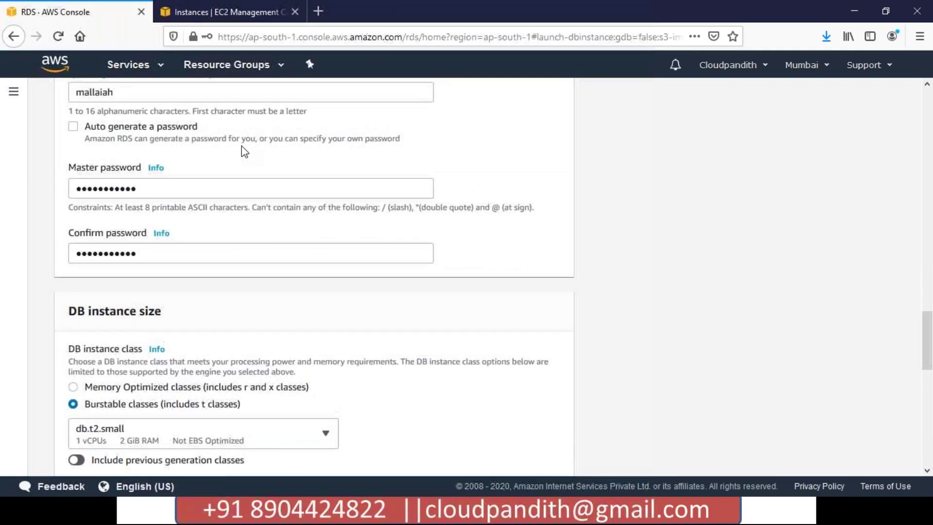
scroll(244, 152, "up", 1)
scroll(245, 152, "up", 1)
scroll(76, 146, "up", 1)
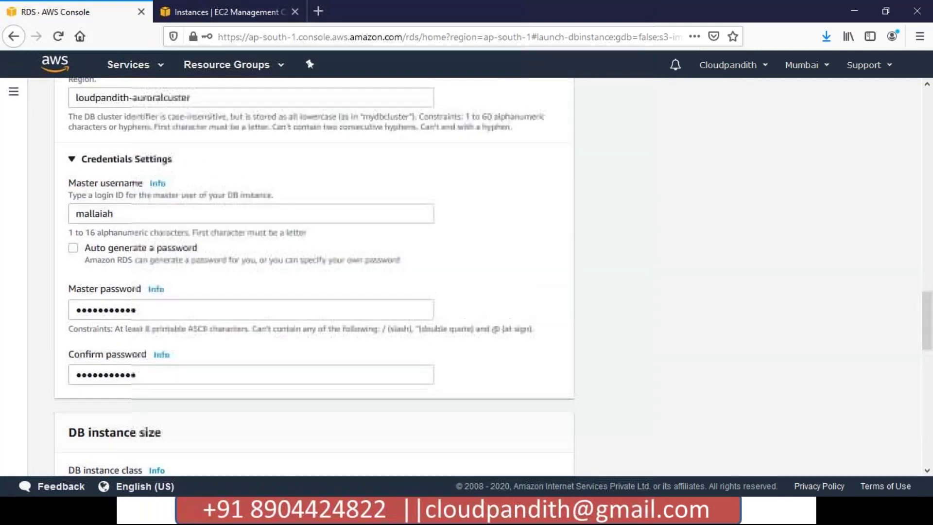
left_click(76, 143)
type("c")
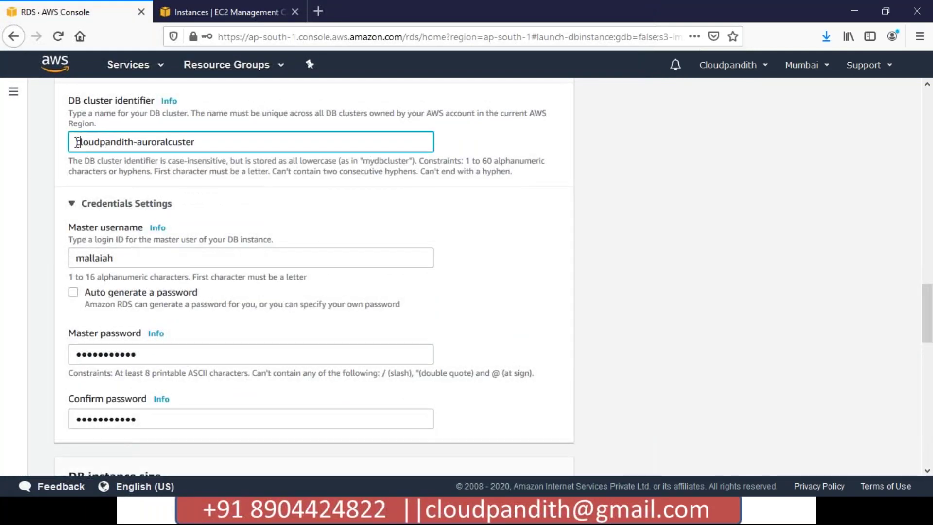
- Correct the misspelled ending of the DB cluster identifier so that the whole name is cloudpandith-auroracluster
scroll(76, 142, "down", 7)
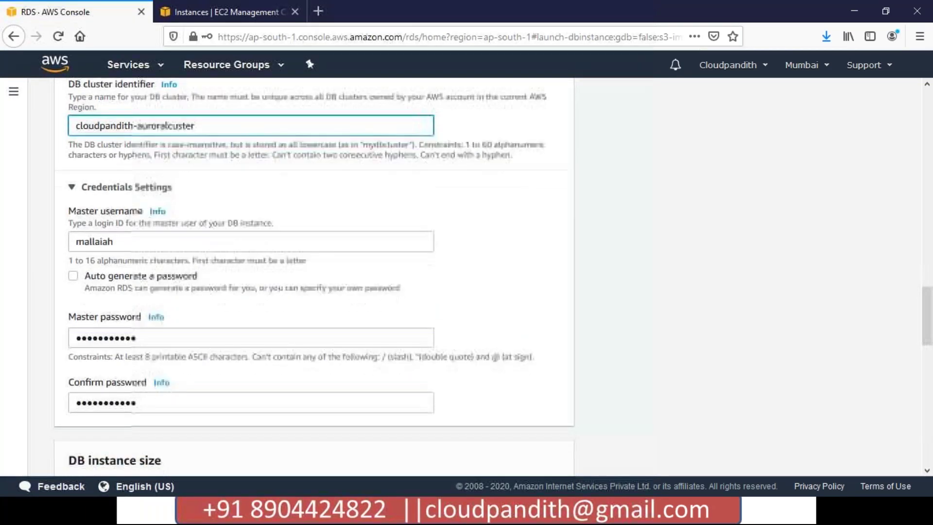
scroll(171, 239, "up", 7)
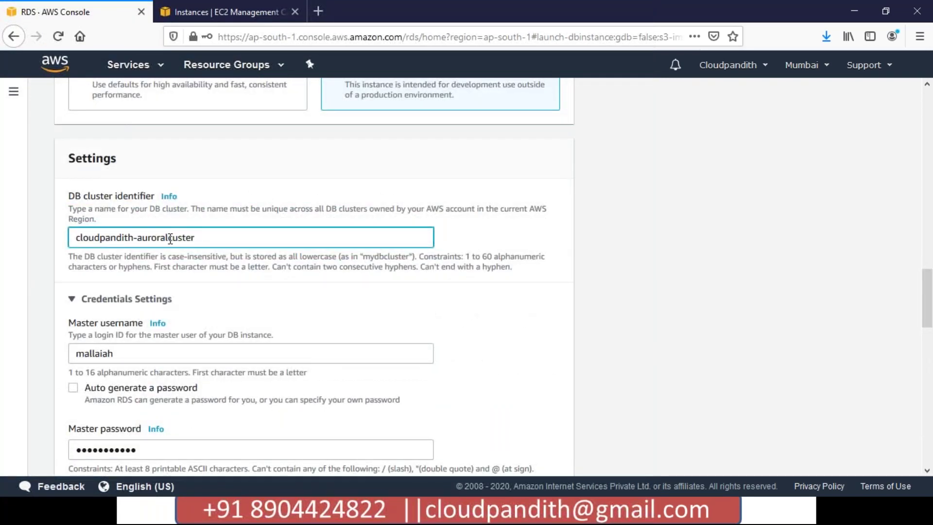
left_click(170, 239)
key("BackSpace")
left_click(170, 238)
type("l")
- Expand the additional connectivity configuration in the Connectivity section to show the subnet group and public access settings
scroll(229, 201, "down", 8)
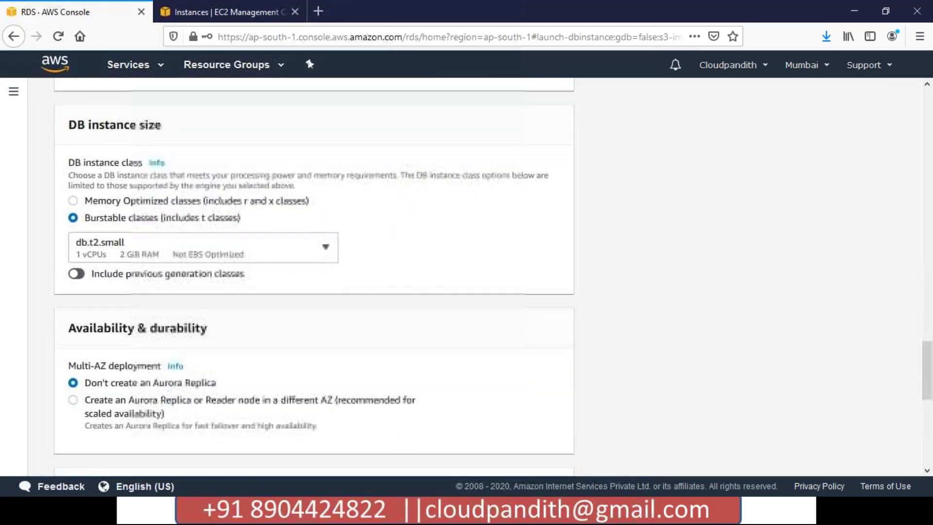
scroll(208, 274, "down", 2)
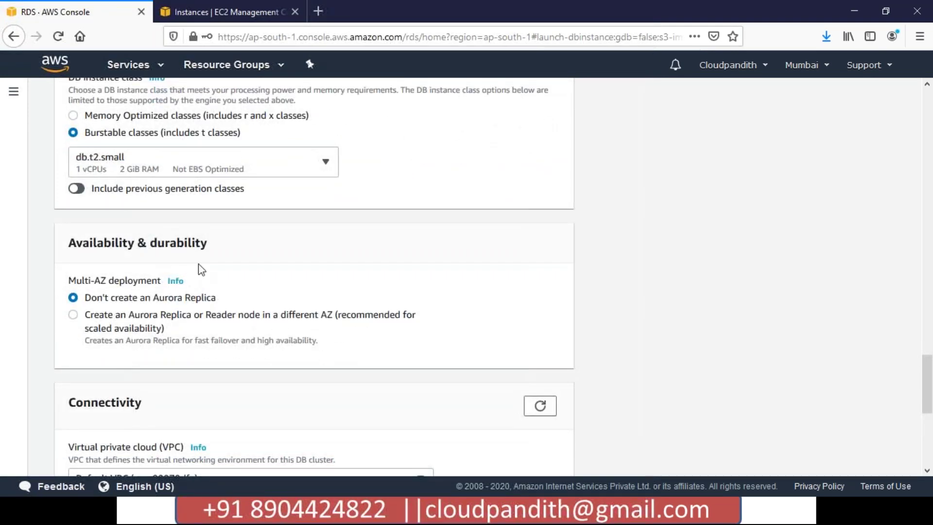
scroll(201, 270, "down", 2)
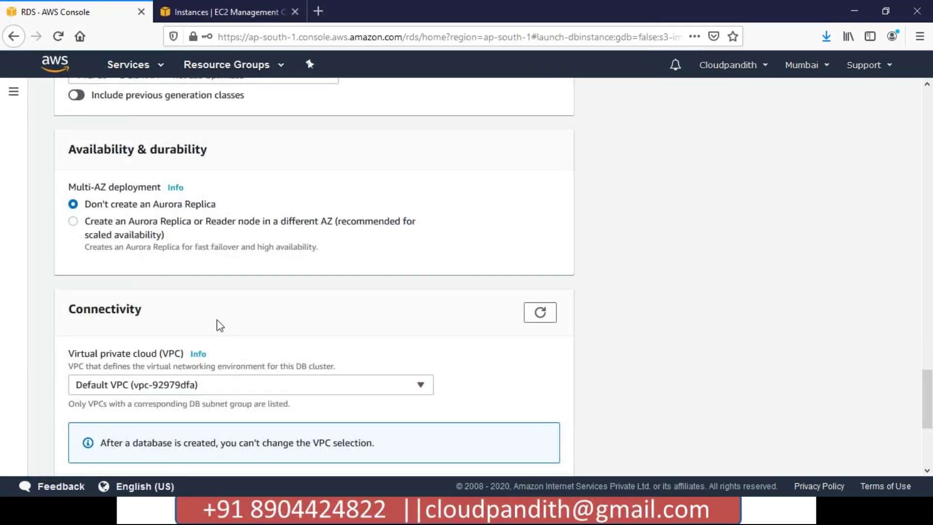
scroll(217, 325, "down", 1)
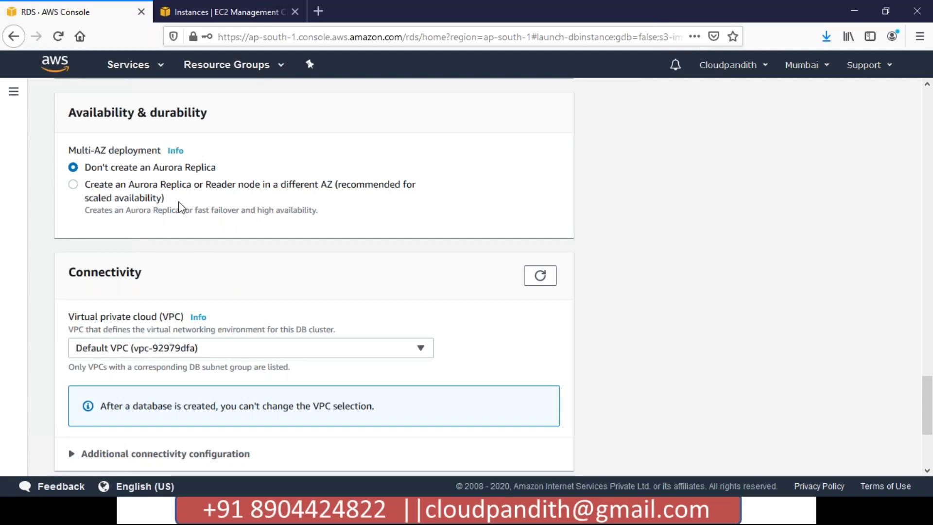
scroll(301, 202, "down", 1)
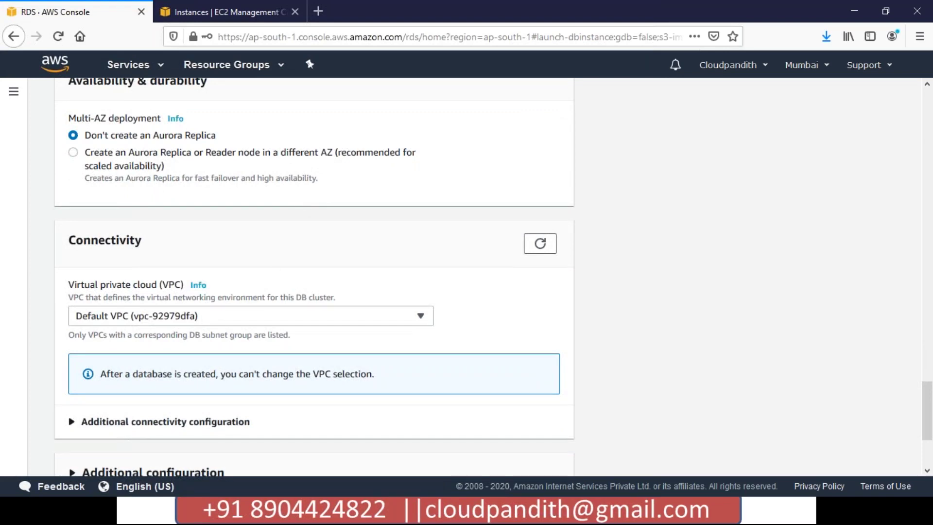
scroll(83, 381, "down", 2)
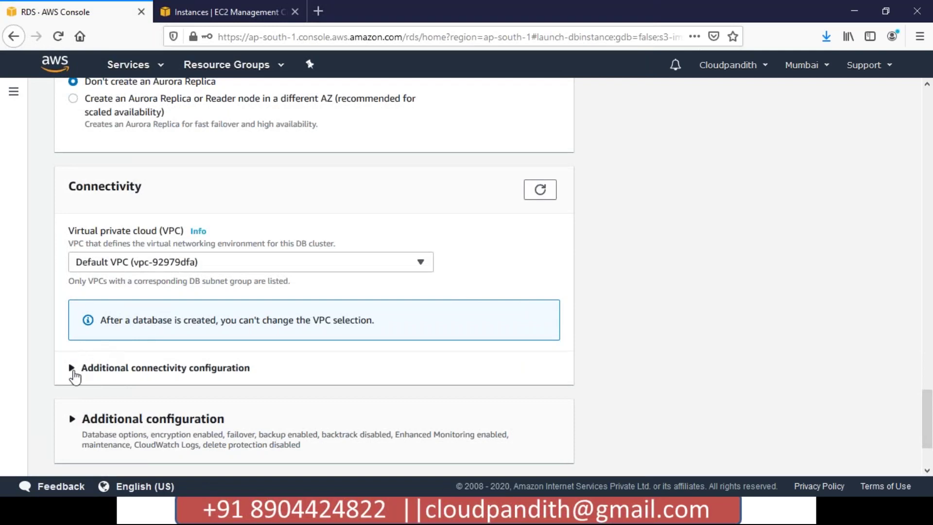
left_click(72, 370)
scroll(75, 377, "down", 3)
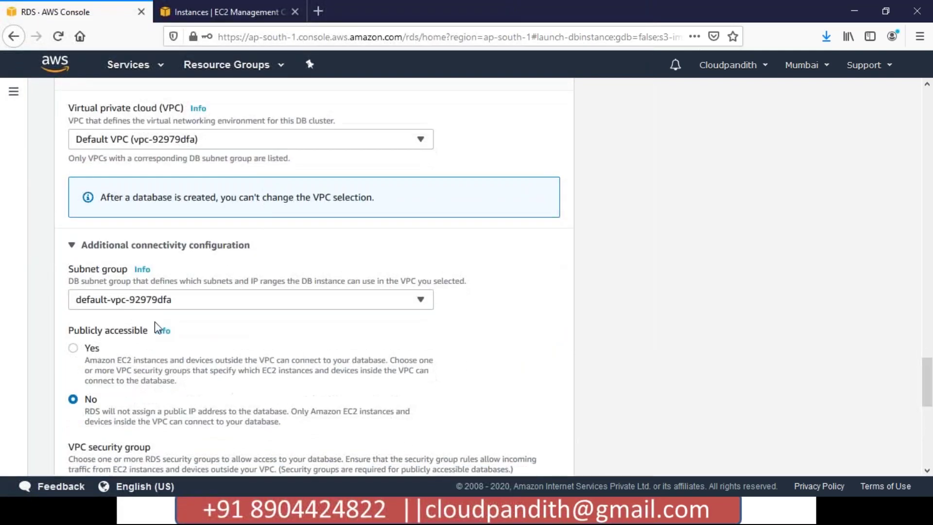
- Make the database publicly accessible and check the Availability Zone choices, leaving it at No preference
left_click(74, 348)
scroll(200, 367, "down", 7)
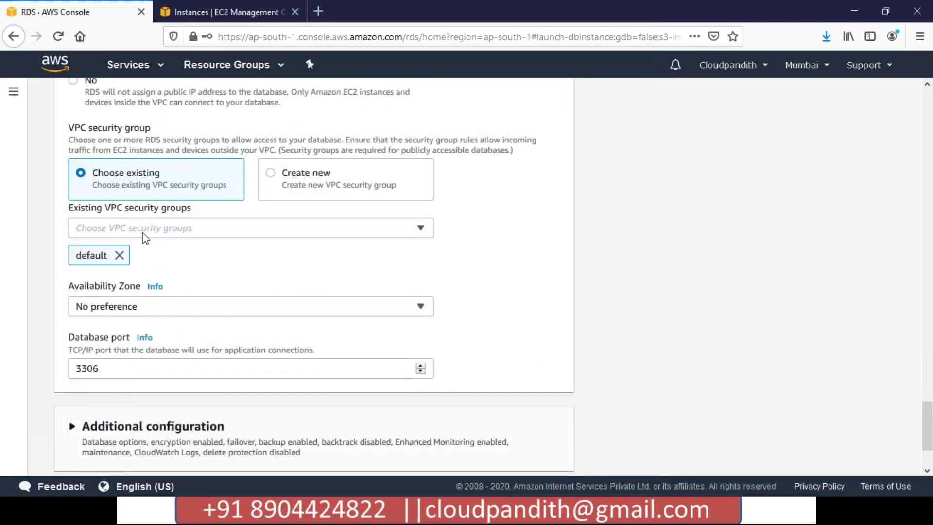
scroll(142, 322, "down", 1)
scroll(131, 219, "down", 1)
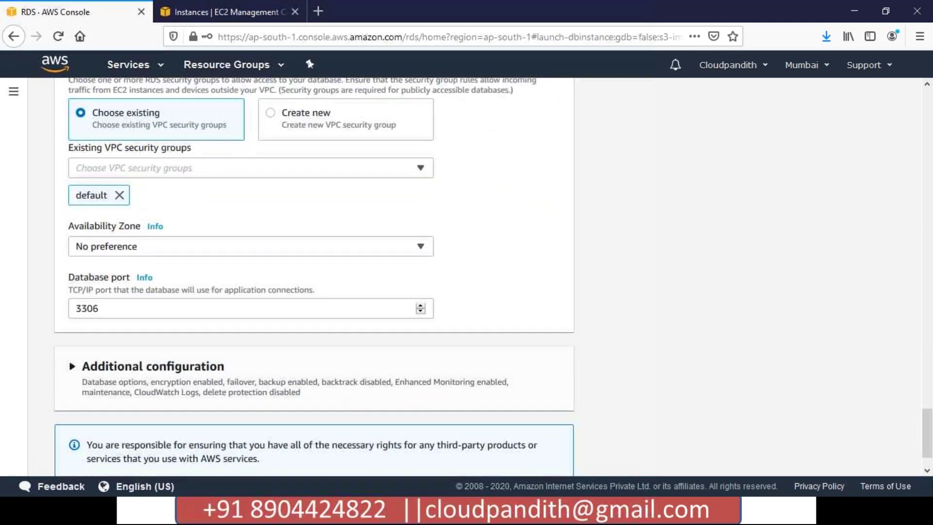
left_click(131, 204)
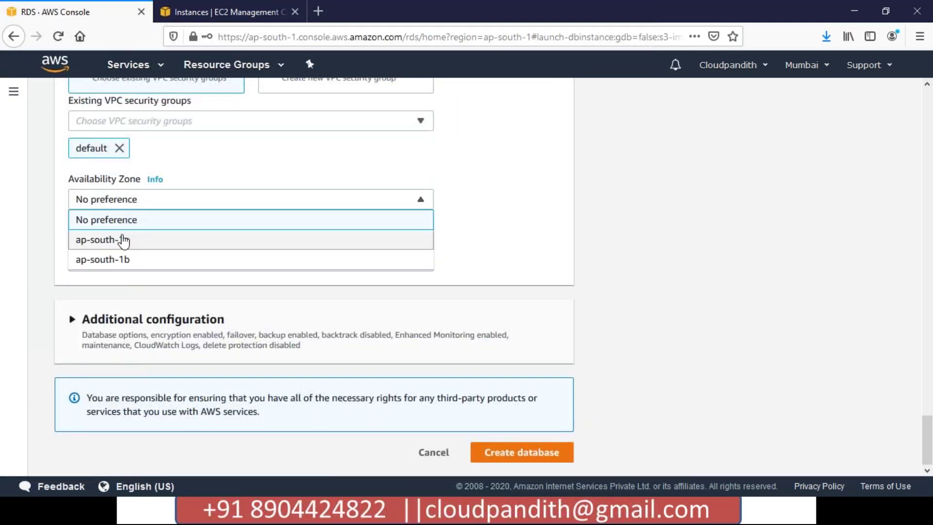
left_click(257, 175)
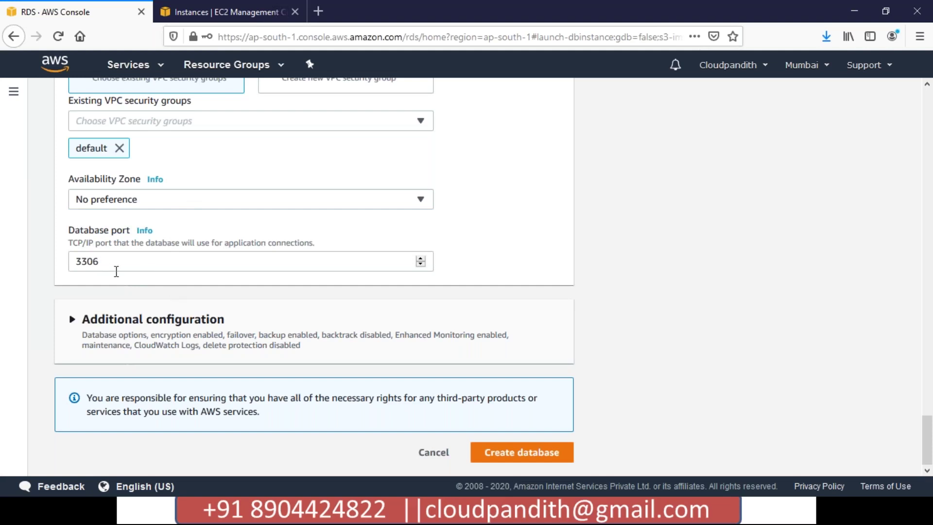
- Expand the additional configuration section to show the database options
left_click(73, 322)
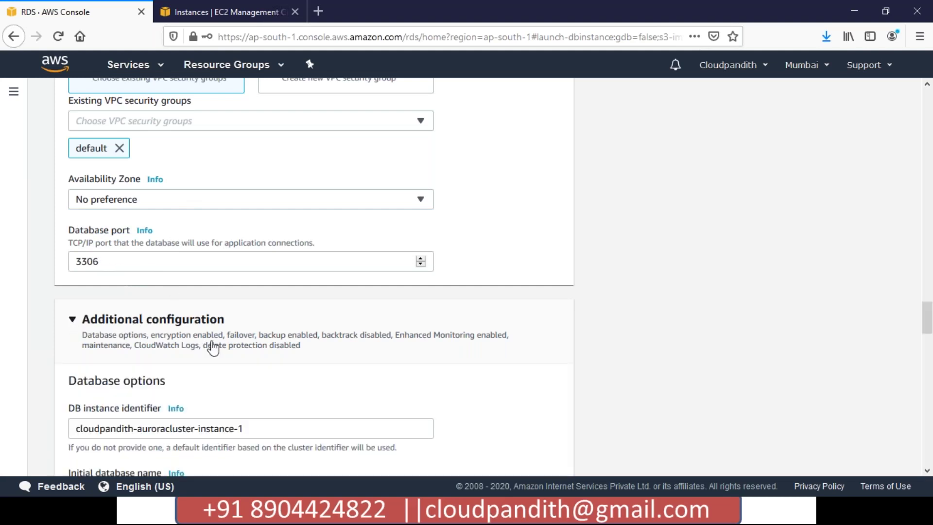
scroll(211, 346, "down", 3)
scroll(253, 219, "down", 2)
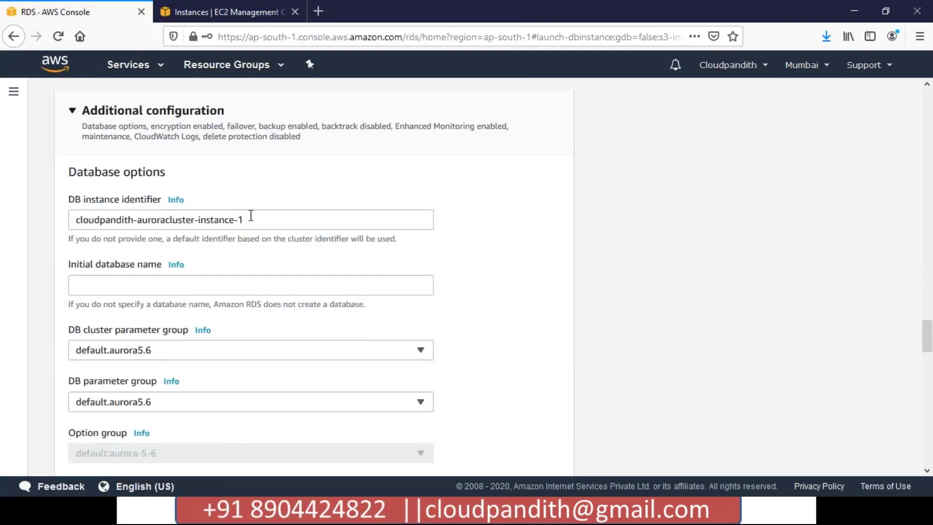
- Compare the suggested DB instance identifier with the DB cluster identifier in the Settings section
left_click_drag(258, 220, 77, 217)
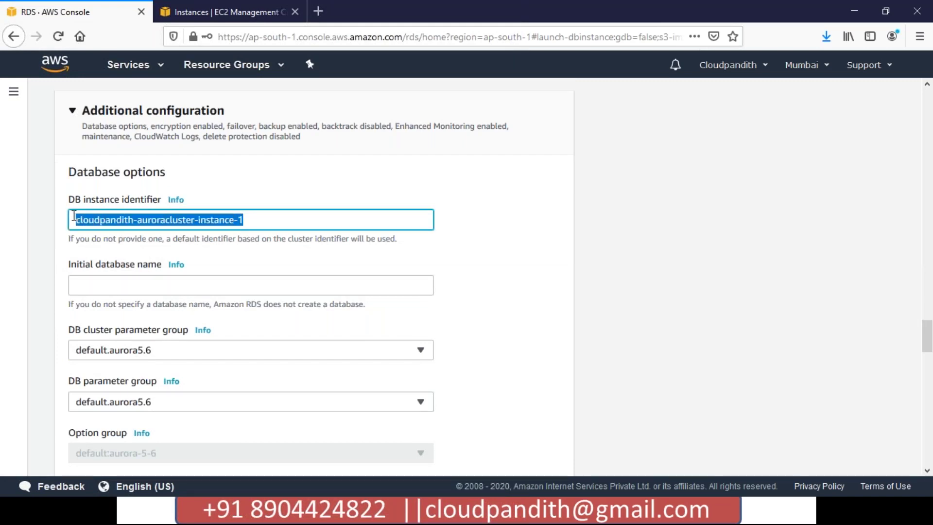
scroll(122, 212, "up", 20)
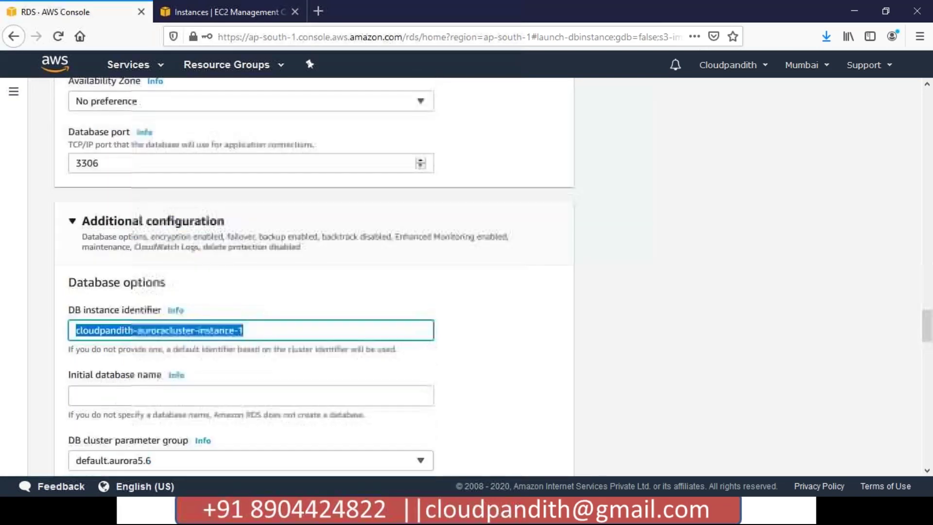
scroll(229, 433, "up", 5)
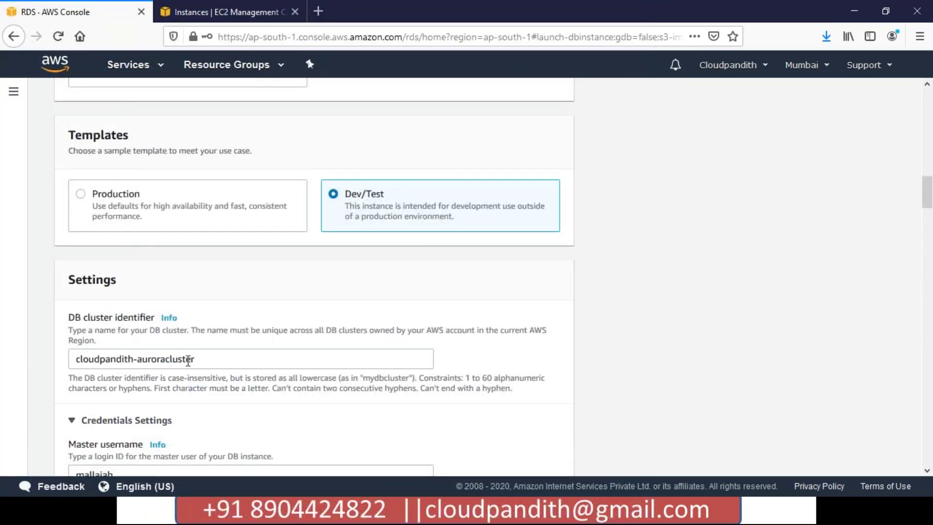
scroll(188, 361, "down", 5)
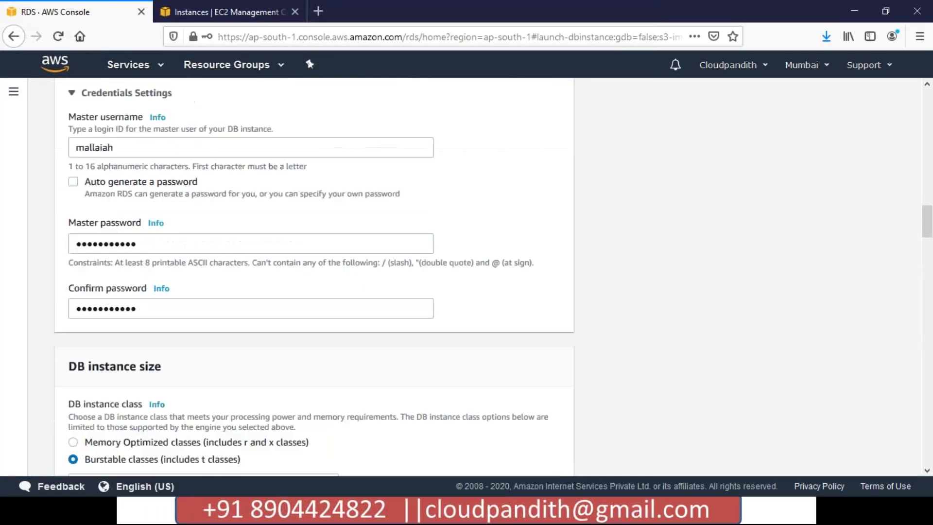
scroll(216, 208, "down", 14)
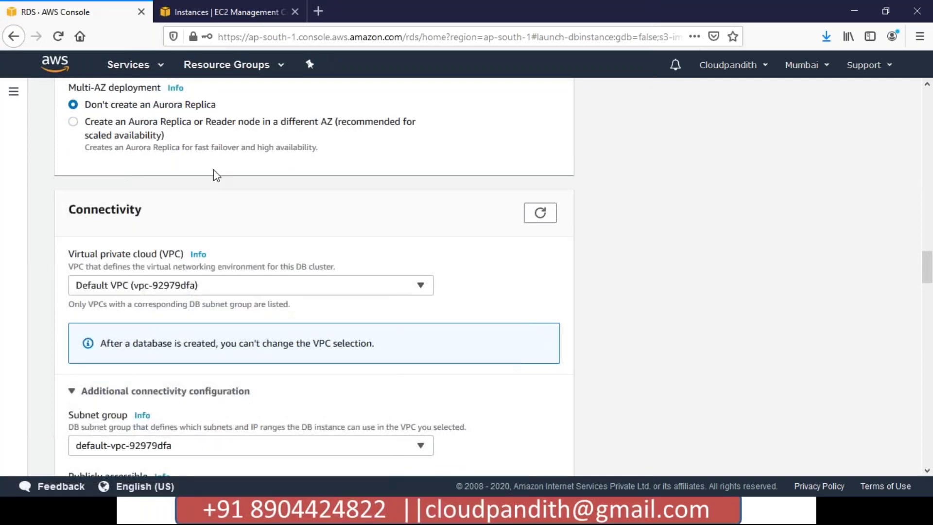
scroll(214, 170, "down", 11)
scroll(169, 290, "down", 4)
- Replace the ending of the DB instance identifier so that the whole name is cloudpandith-auroradb
left_click(258, 276)
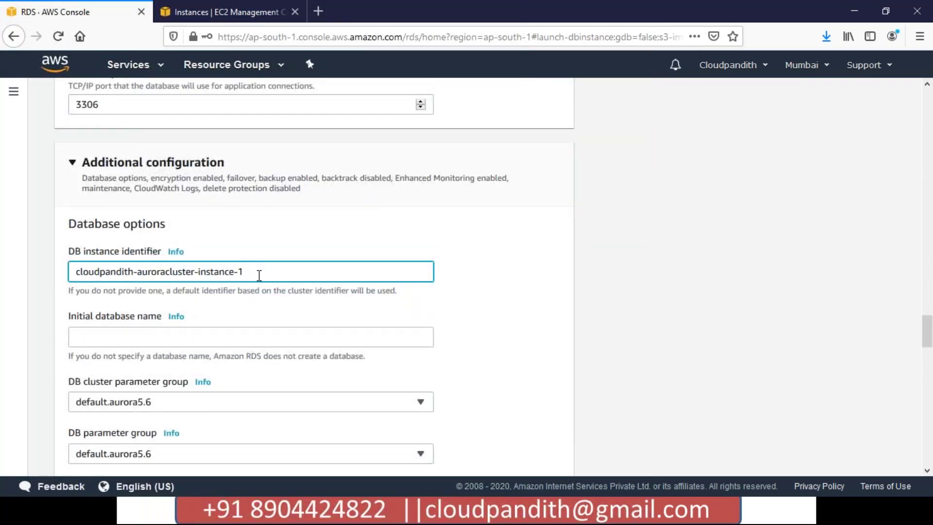
left_click_drag(243, 271, 213, 272)
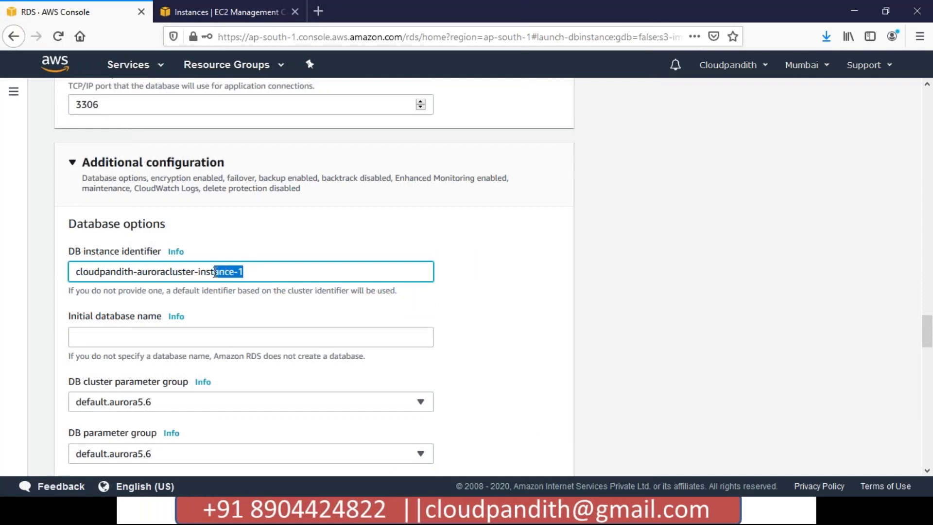
left_click(272, 276)
key("BackSpace")
key("BackSpace")
key("BackSpace")
key("BackSpace")
key("BackSpace")
key("BackSpace")
key("BackSpace")
key("BackSpace")
key("BackSpace")
key("BackSpace")
key("BackSpace")
key("BackSpace")
key("BackSpace")
key("BackSpace")
key("BackSpace")
key("BackSpace")
key("BackSpace")
type("db")
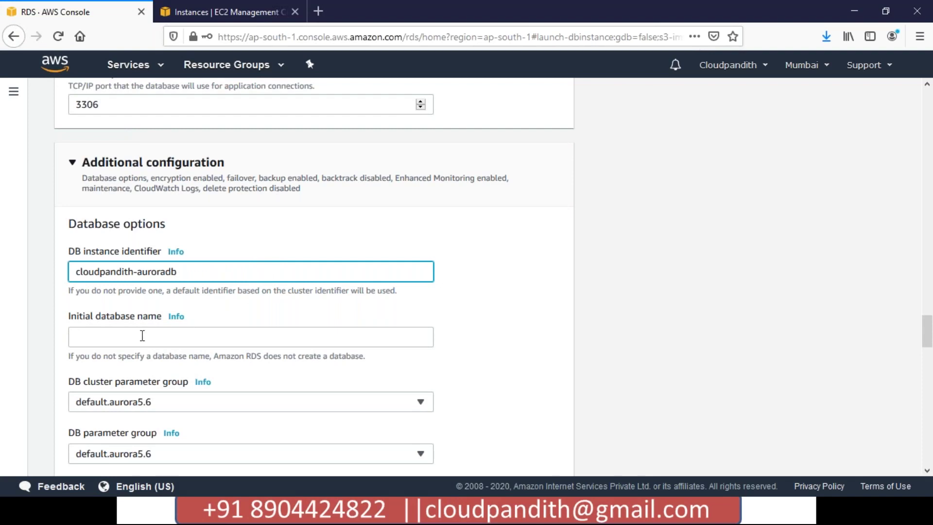
- Enter sample as the initial database name
left_click(139, 341)
type("samp")
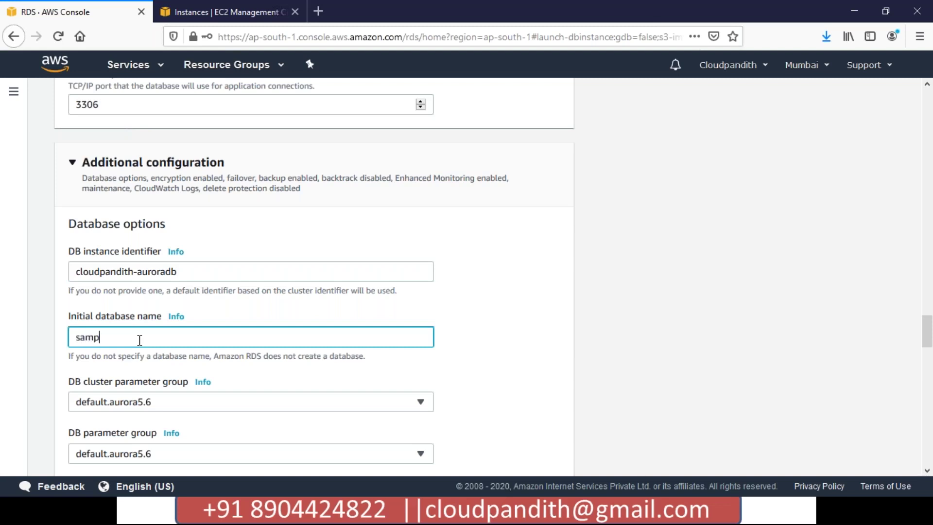
type("le")
left_click_drag(140, 337, 71, 337)
left_click(113, 339)
- Check the available choices for the DB parameter group and the DB cluster parameter group
scroll(146, 336, "down", 3)
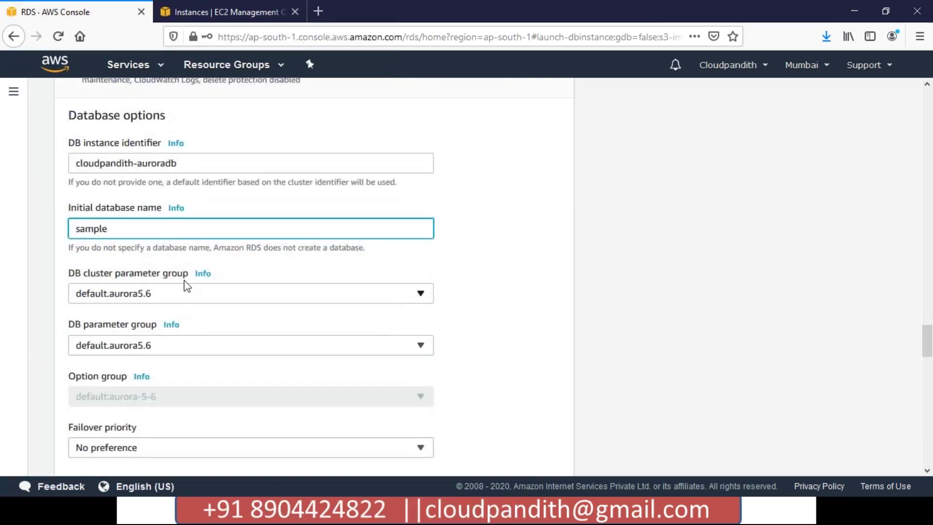
scroll(192, 328, "down", 3)
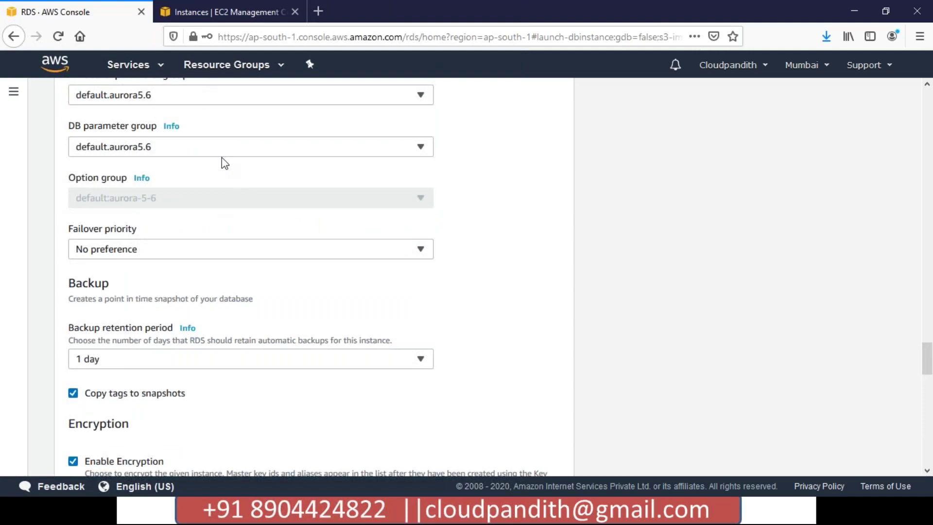
left_click(195, 154)
left_click(195, 155)
left_click(195, 154)
left_click(195, 154)
scroll(195, 156, "up", 2)
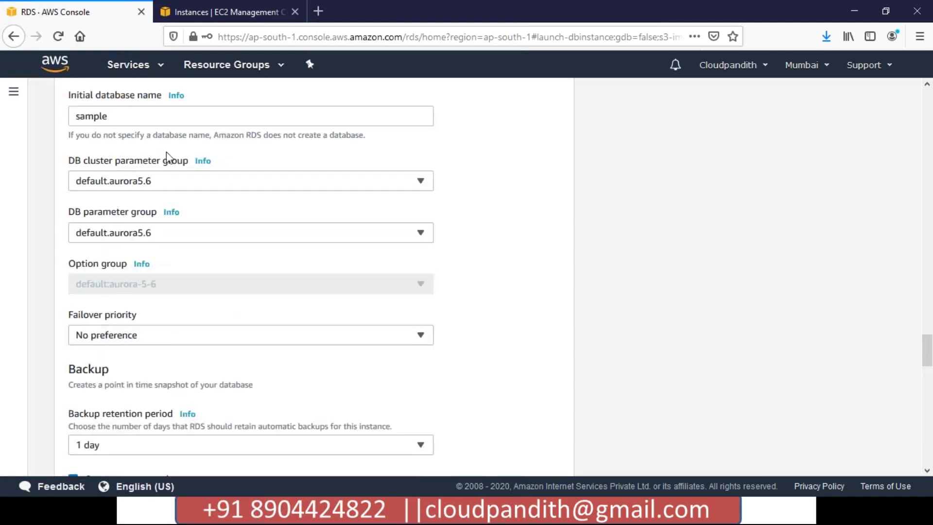
left_click(163, 183)
left_click(163, 183)
- Review the backup retention period choices and the KMS key used for encryption
scroll(163, 183, "down", 5)
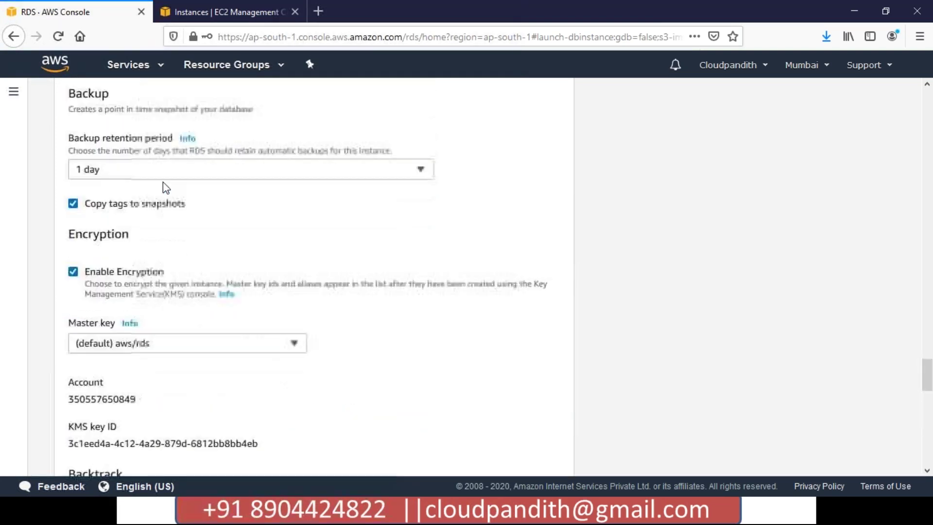
left_click(115, 171)
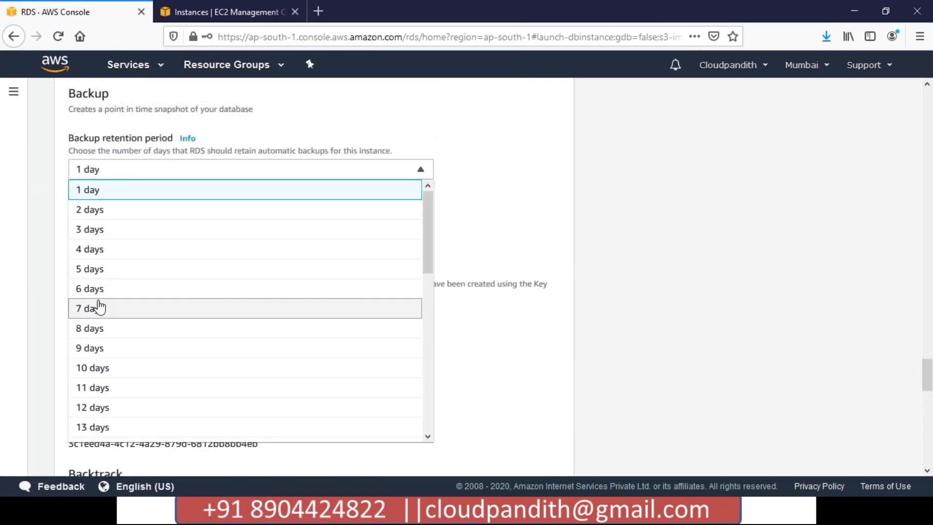
left_click(495, 177)
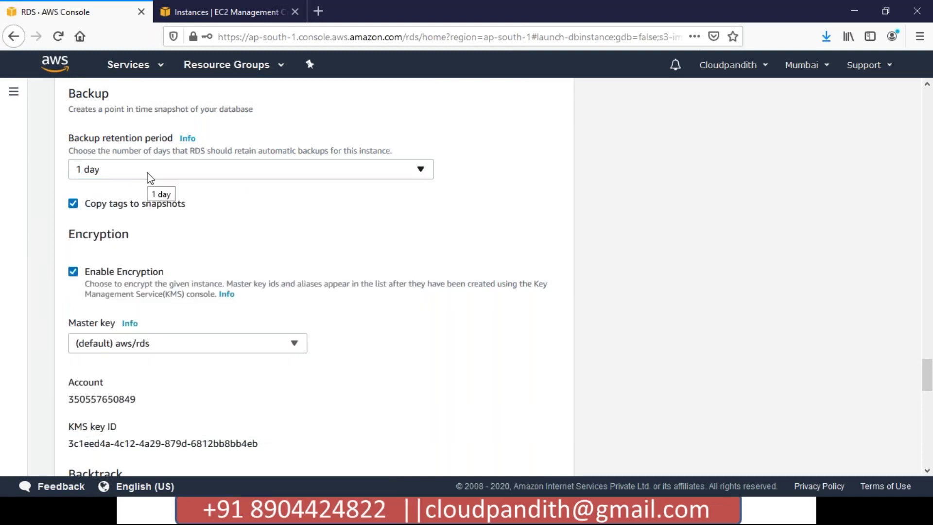
scroll(148, 177, "down", 4)
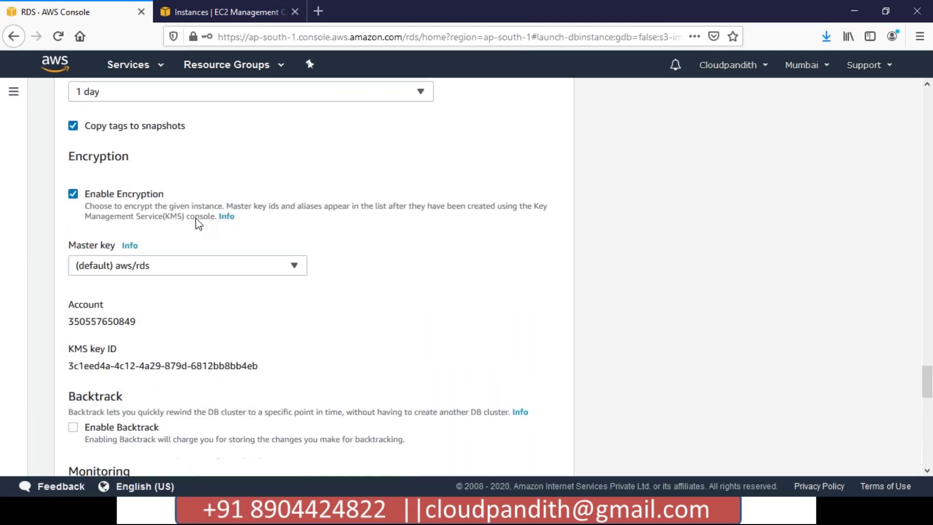
left_click_drag(89, 253, 151, 254)
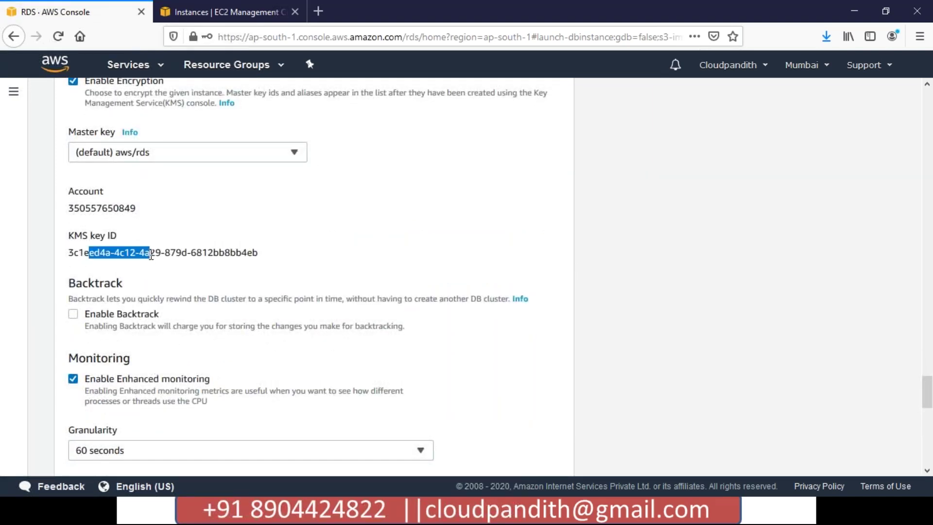
scroll(150, 255, "down", 2)
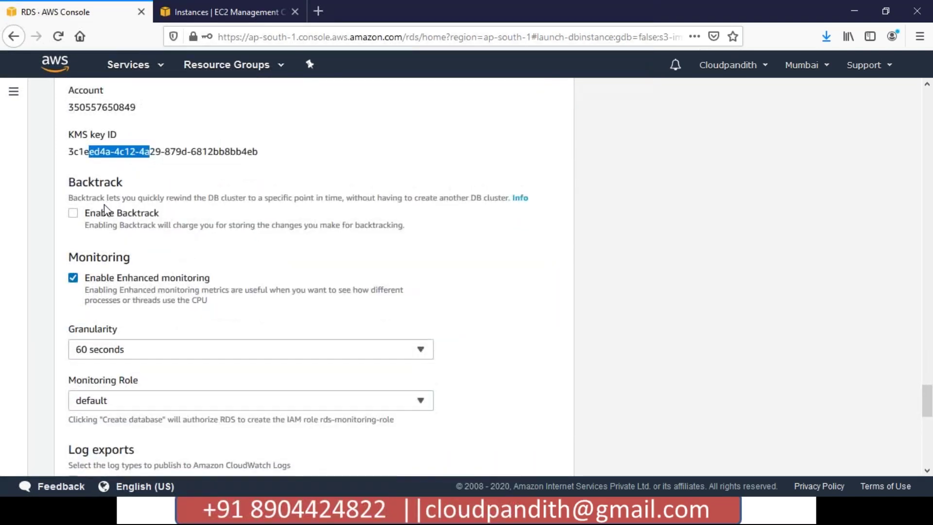
- Try enabling Backtrack with a target window of 72 hours and disable it again
left_click(73, 214)
left_click(73, 214)
left_click(73, 214)
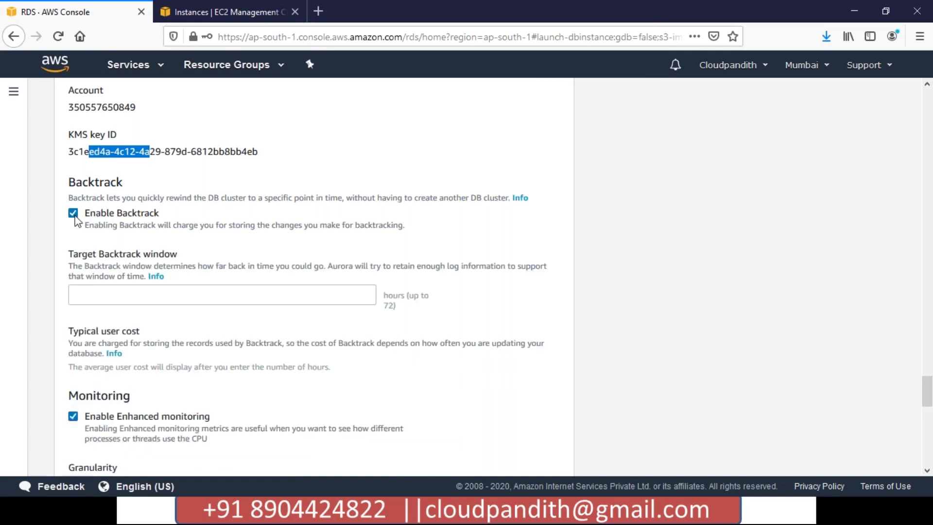
left_click(132, 298)
type("72")
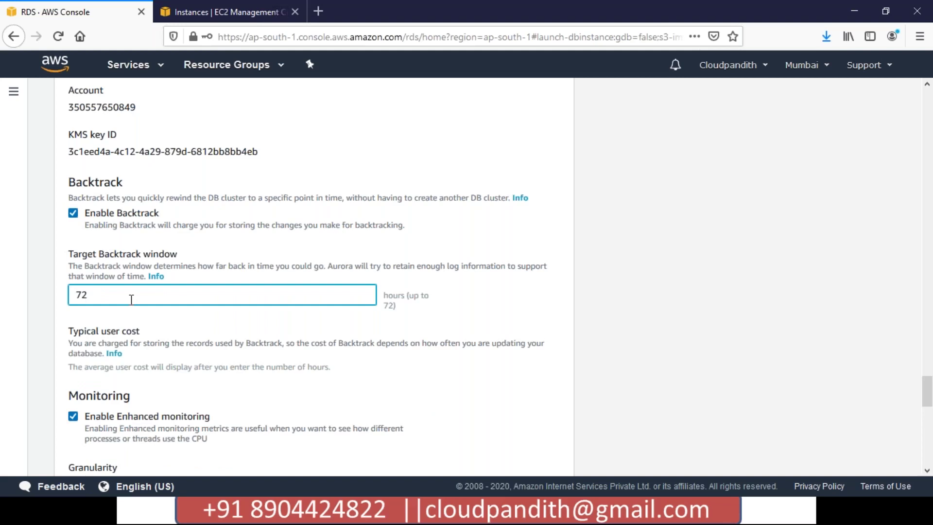
left_click(74, 214)
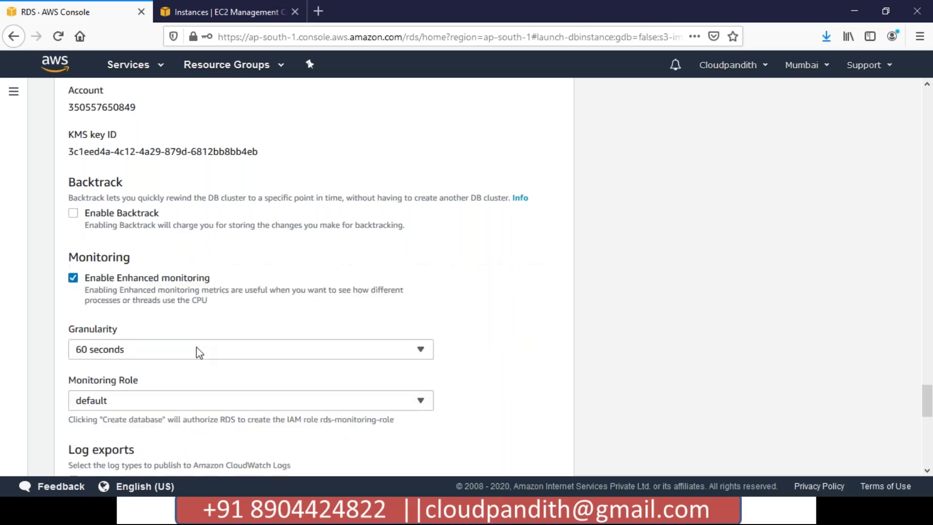
- Try selecting a specific maintenance window and return to No preference
scroll(181, 347, "down", 6)
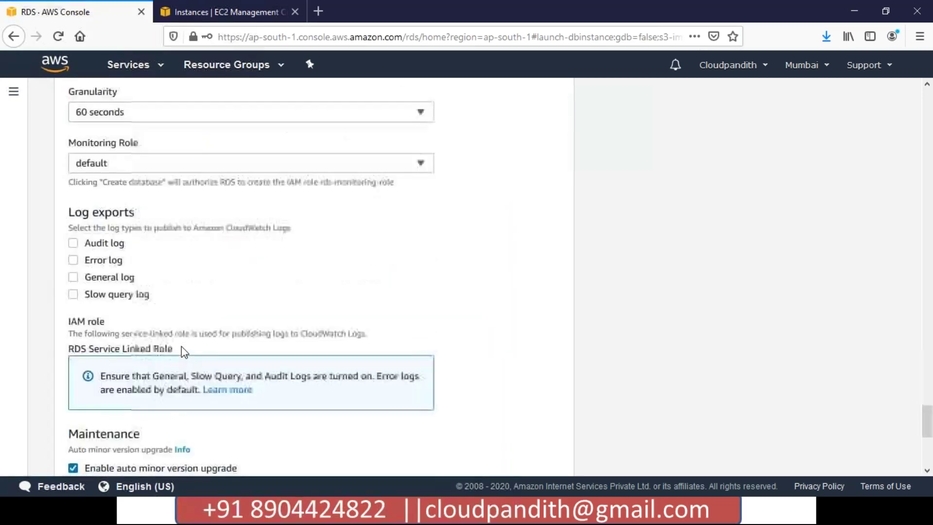
scroll(182, 346, "down", 1)
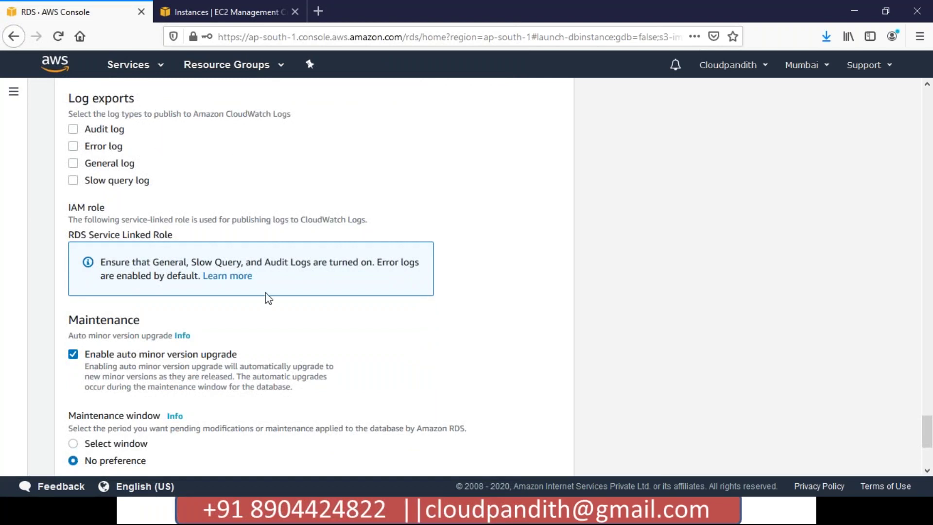
scroll(266, 298, "down", 4)
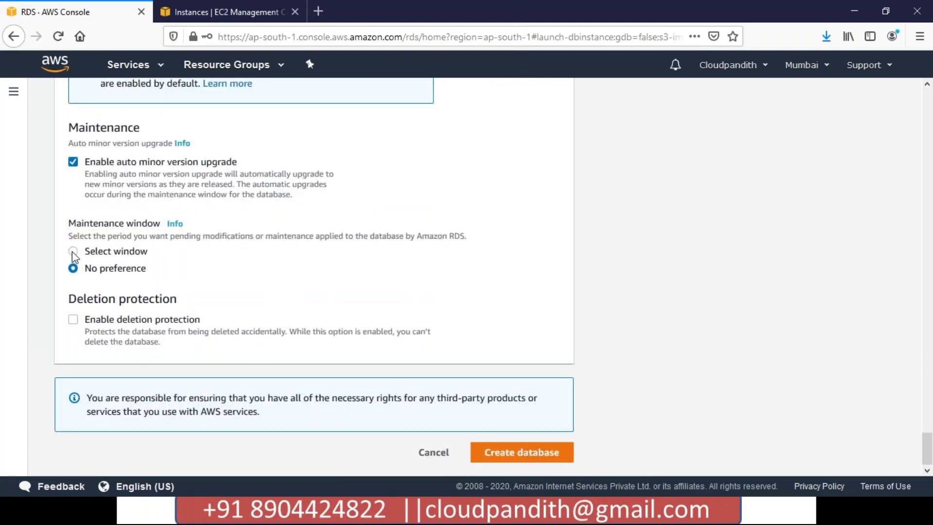
left_click(74, 252)
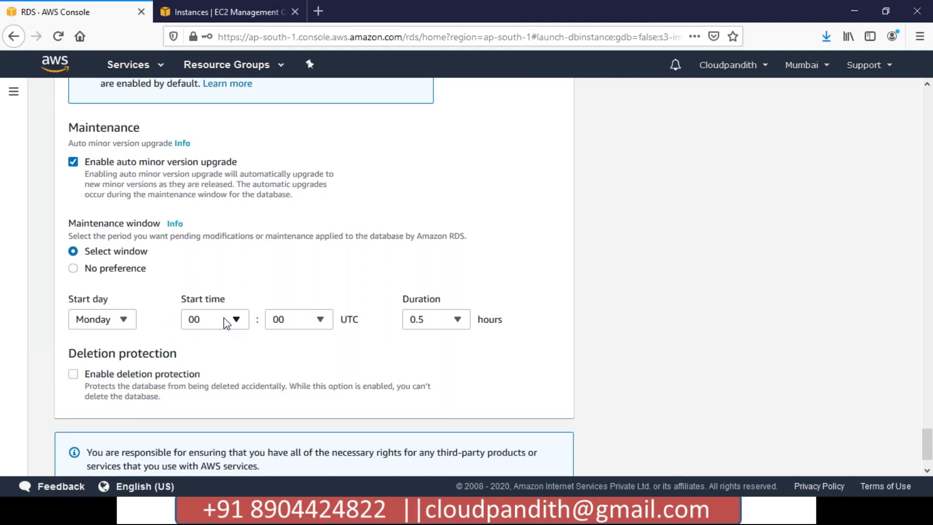
left_click(112, 273)
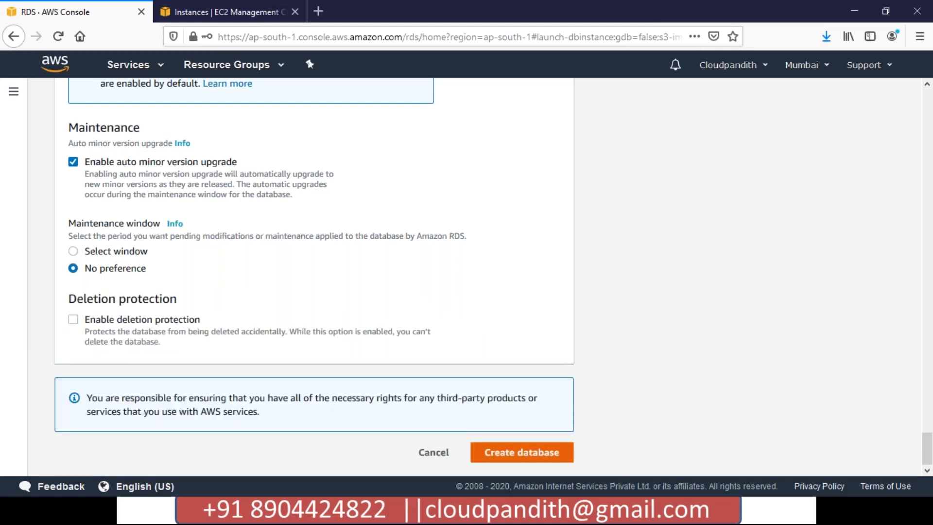
- Create the database with the configured settings and check the new Aurora cluster's entries in the Databases list
left_click(510, 458)
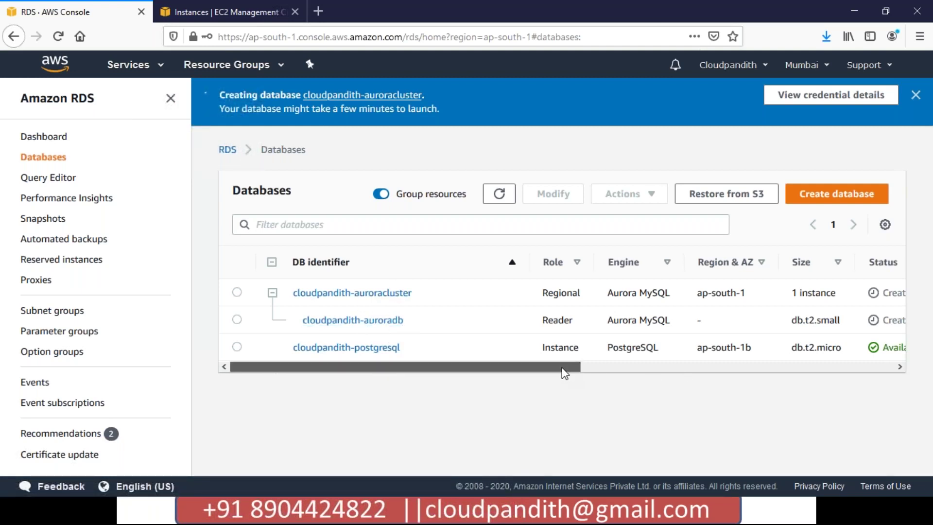
left_click_drag(564, 373, 616, 372)
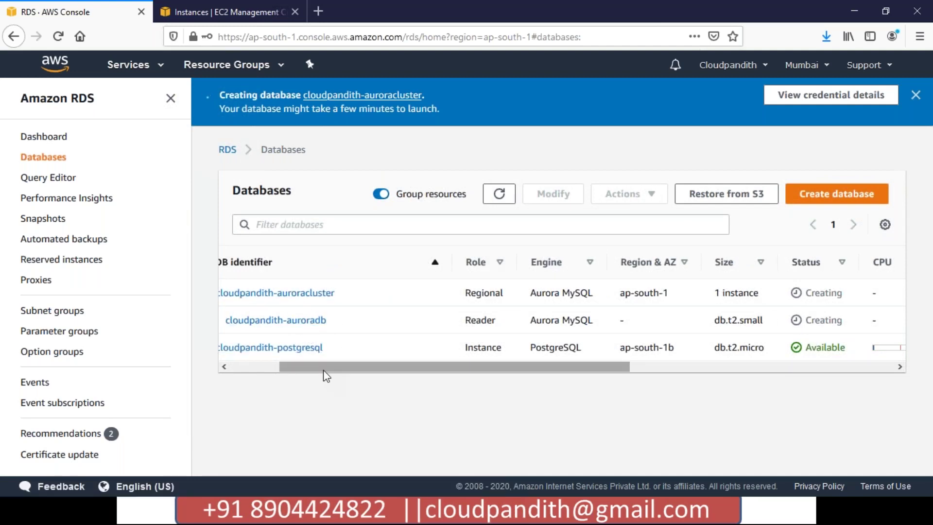
left_click_drag(323, 370, 311, 392)
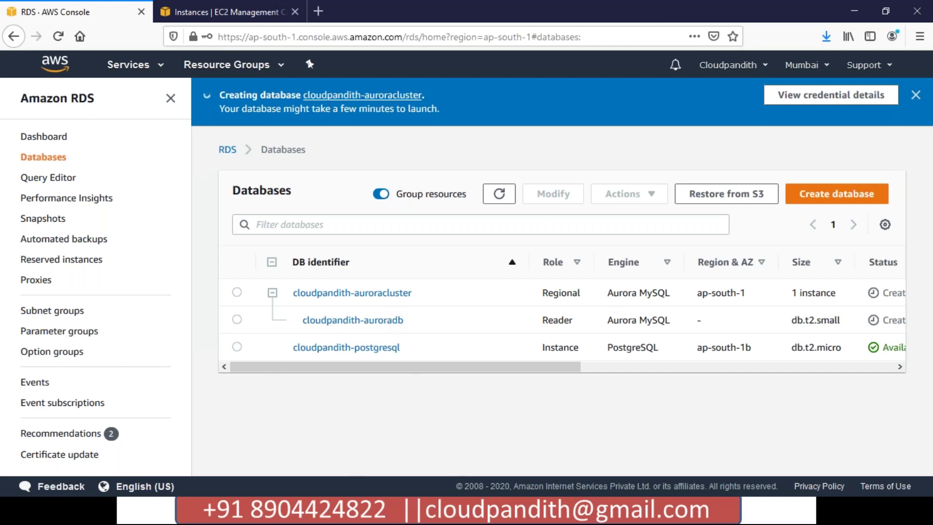
- Start launching an EC2 instance, search the AMIs for "windows" and choose Microsoft Windows Server 2019 Base
left_click(238, 21)
left_click(203, 102)
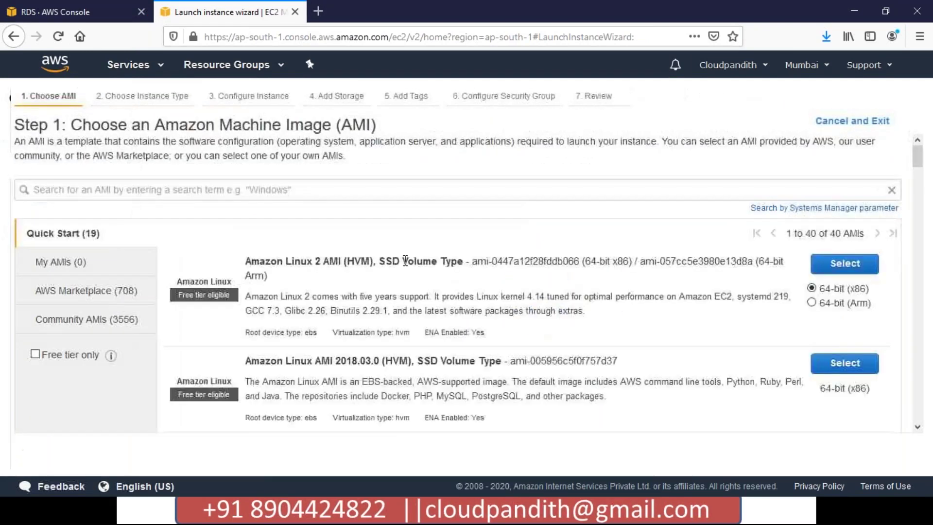
left_click(462, 193)
type("window")
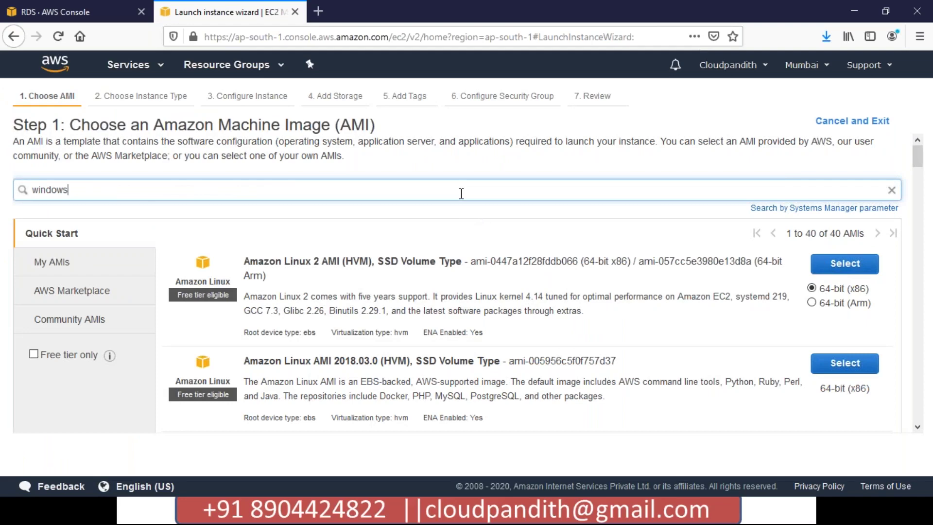
type("s")
key("Return")
left_click(848, 292)
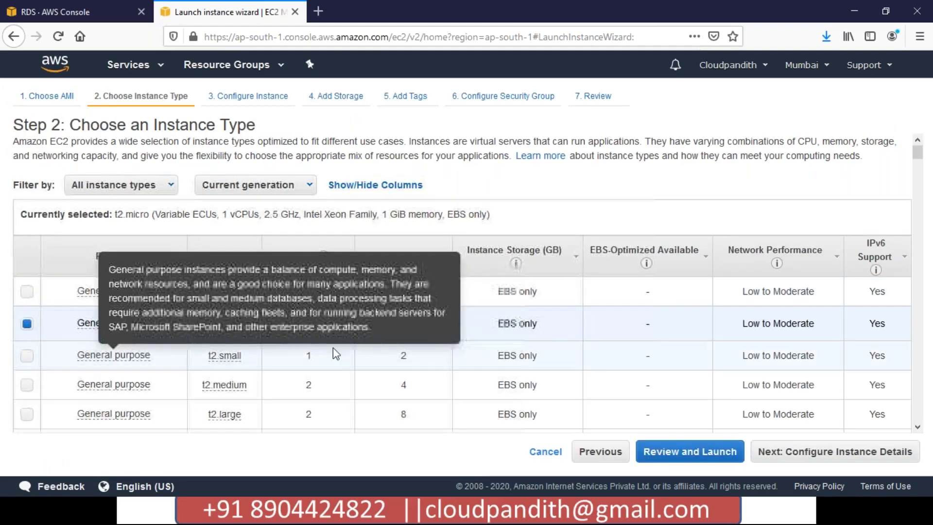
- Keep the t2.micro instance type and set Auto-assign Public IP to Enable in the instance details
left_click(894, 452)
left_click(305, 310)
left_click(266, 342)
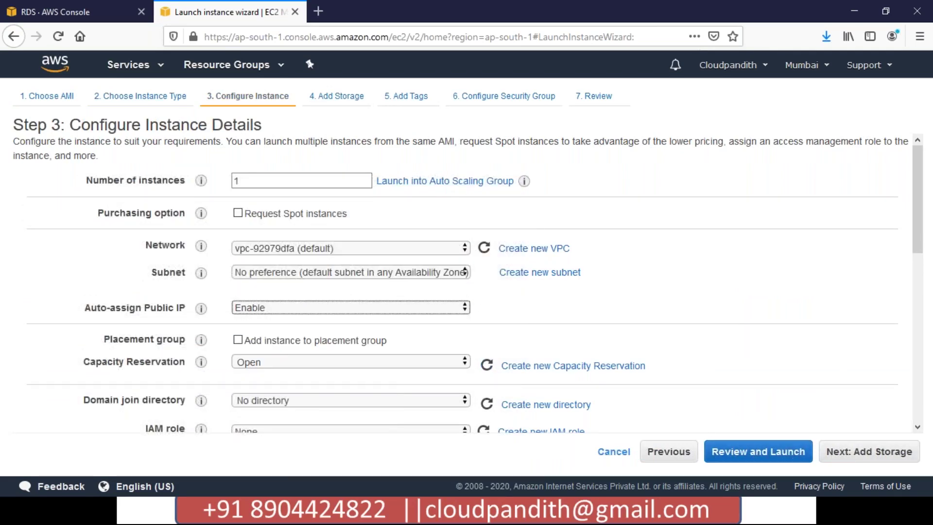
left_click(907, 453)
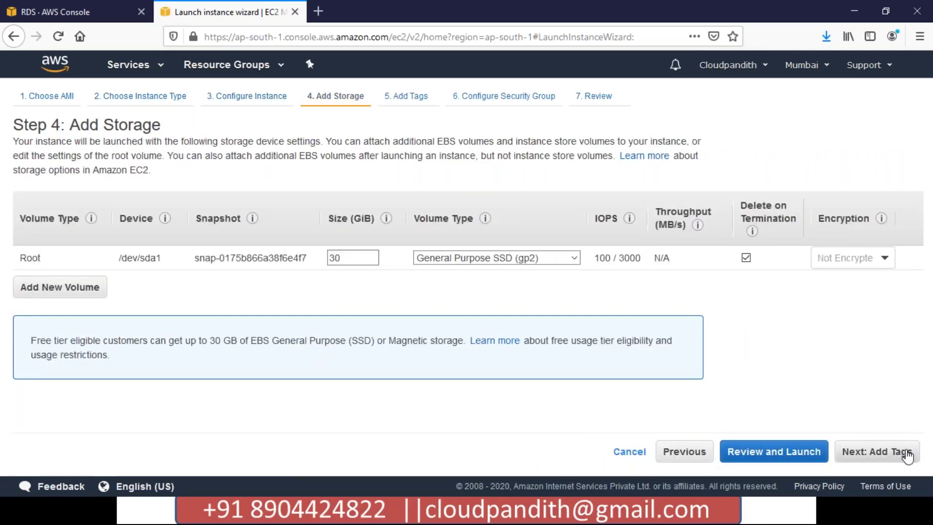
- Keep the default storage and add a tag with key Name and value AuroraVM
left_click(907, 452)
left_click(37, 312)
type("Name")
key("Tab")
type("AuroraVM")
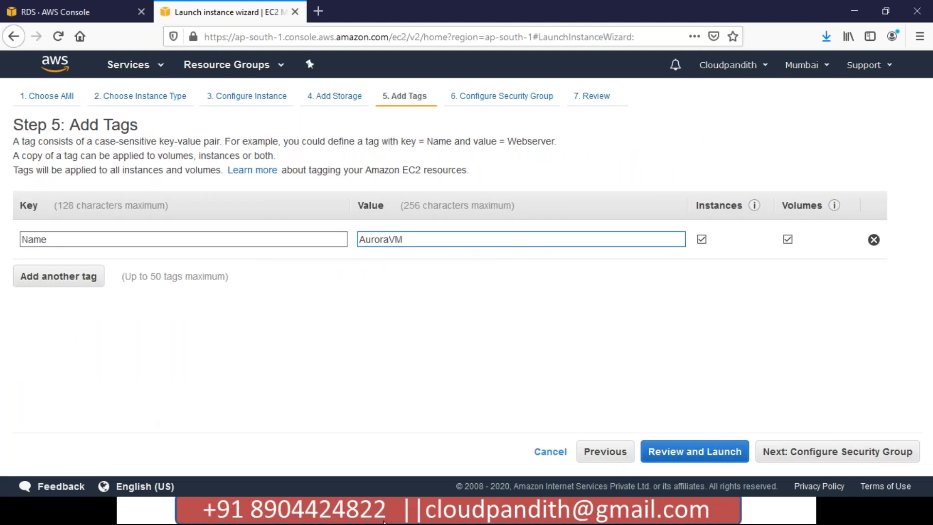
- Accept the new security group with its default RDP rule and proceed from the launch review to key pair selection
left_click(826, 451)
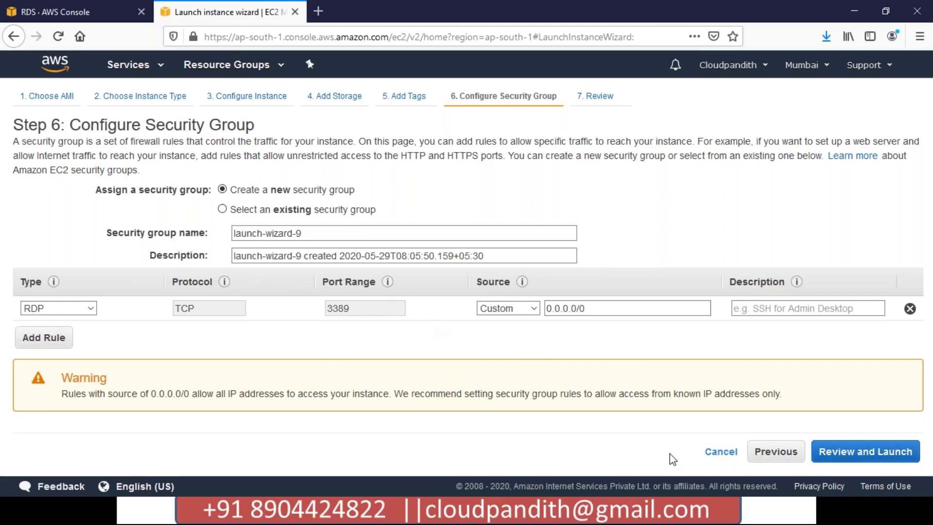
left_click(846, 453)
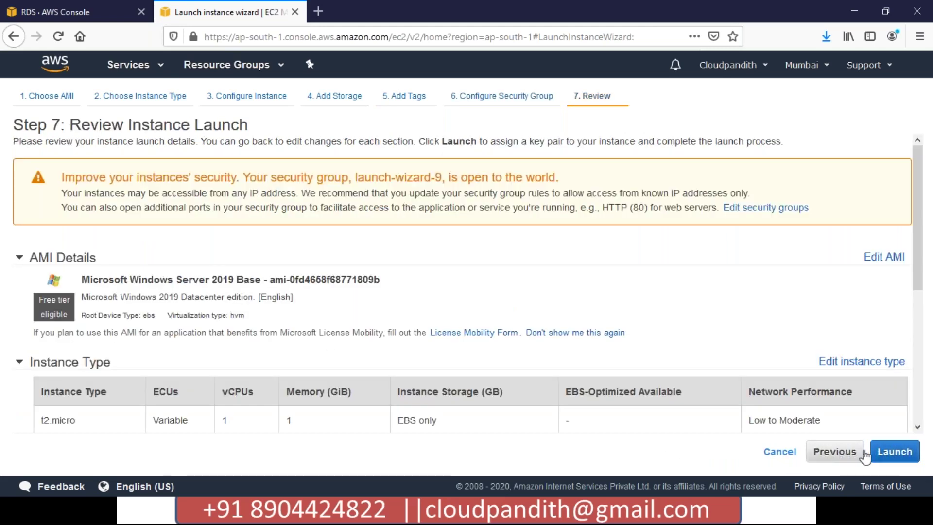
left_click(892, 451)
- Create a new key pair named aurorvmkey and save its aurorvmkey.pem private key file
left_click(290, 299)
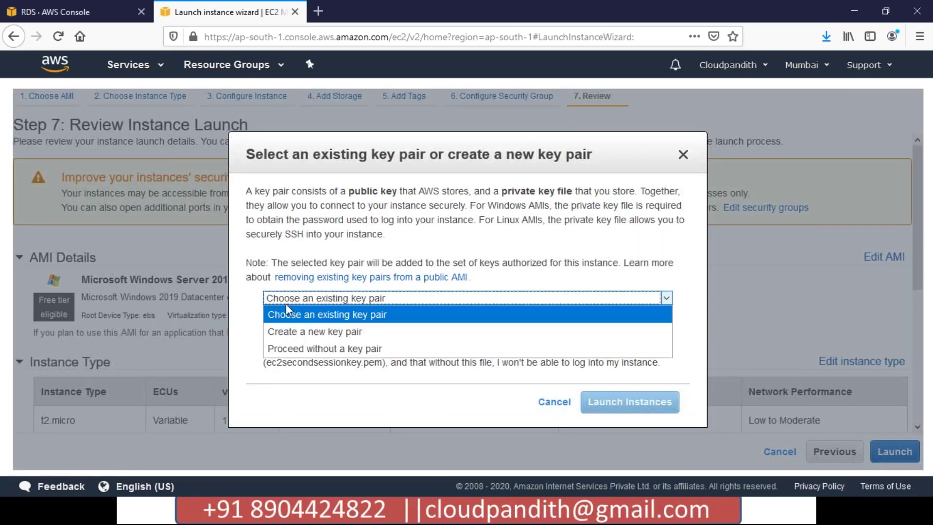
left_click(287, 329)
type("postgrevmkey")
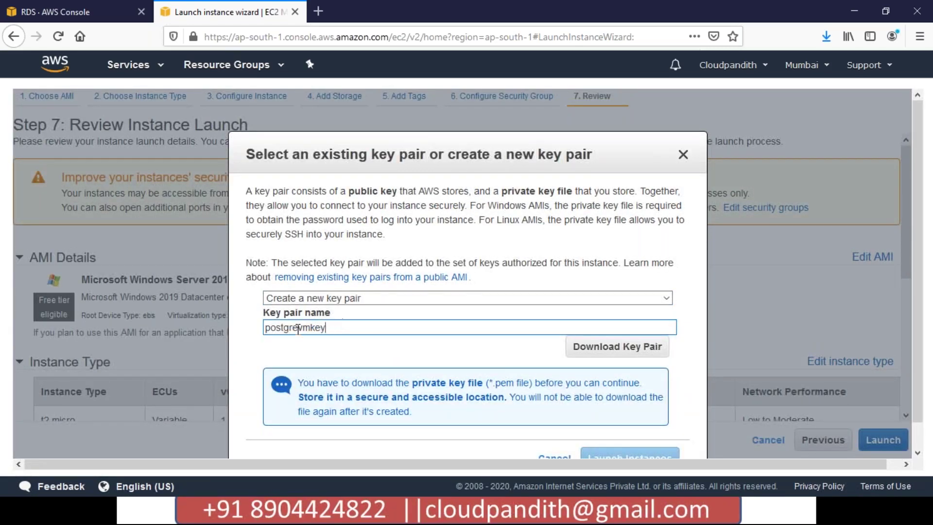
key("ctrl+a")
key("BackSpace")
type("auroracmk")
key("BackSpace")
key("BackSpace")
key("BackSpace")
key("BackSpace")
type("vmk")
left_click(608, 349)
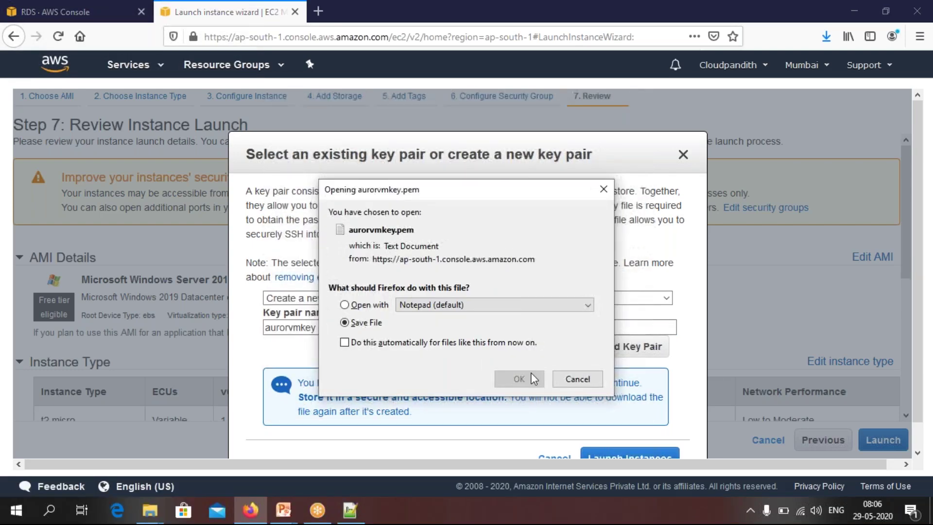
left_click(516, 379)
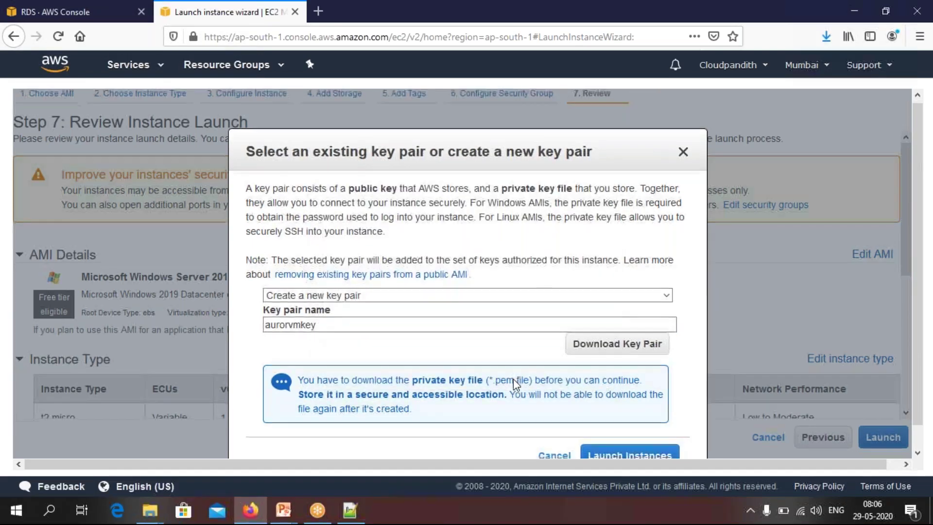
- Launch the Windows instance with the new key pair and open it in the Instances list
scroll(516, 378, "down", 1)
left_click(625, 434)
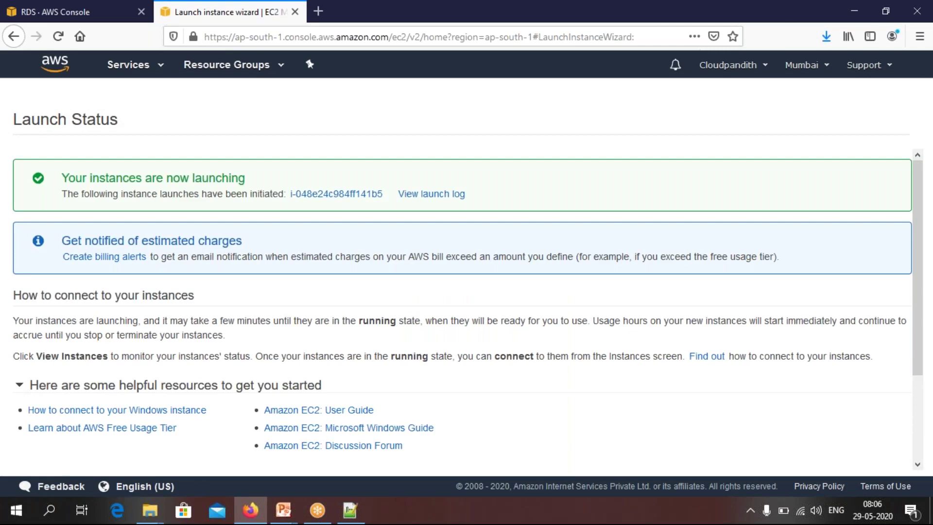
left_click(360, 195)
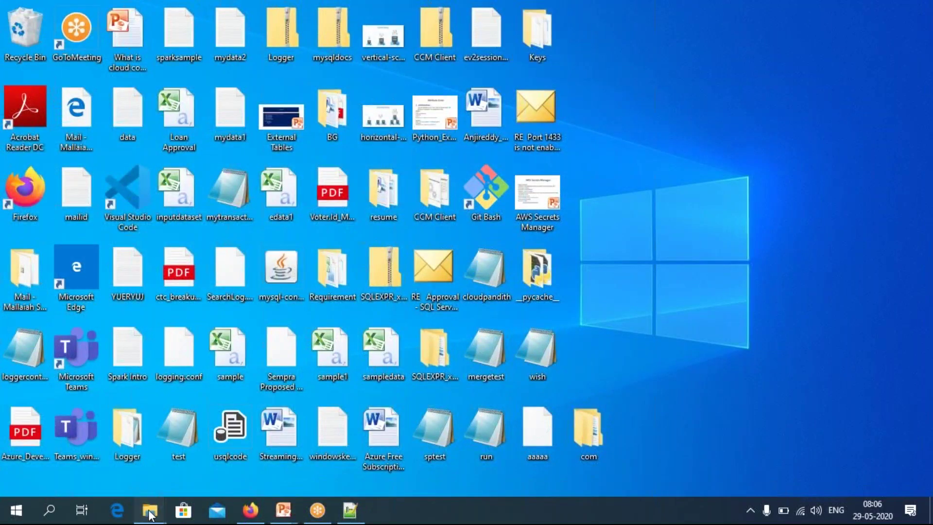
- Move aurorvmkey.pem from the Downloads folder into the Keys folder on the desktop
mouse_move(150, 511)
left_click(90, 468)
left_click(307, 111)
right_click(306, 112)
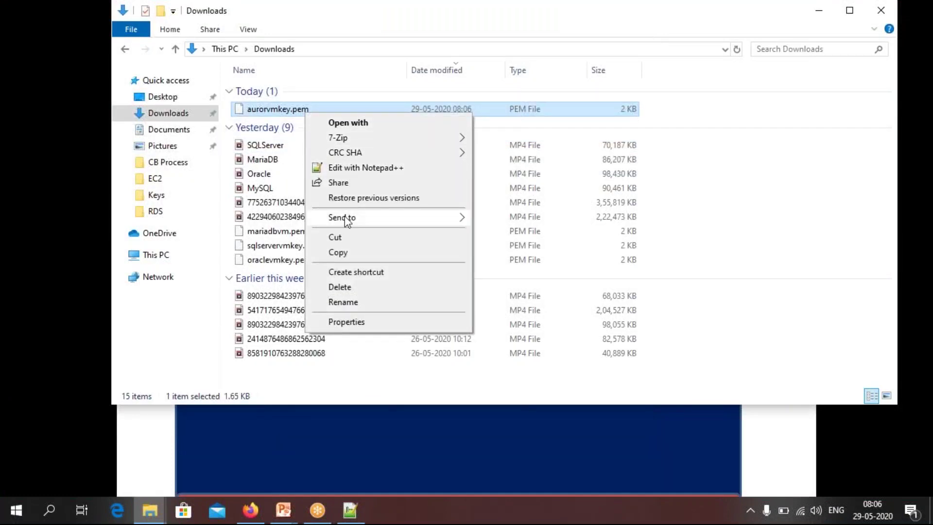
left_click(343, 242)
key("super+d")
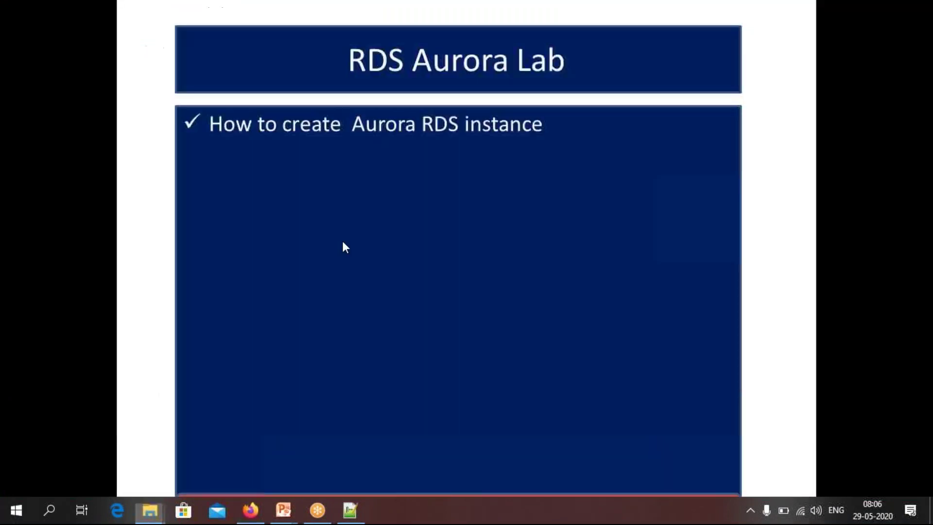
double_click(535, 50)
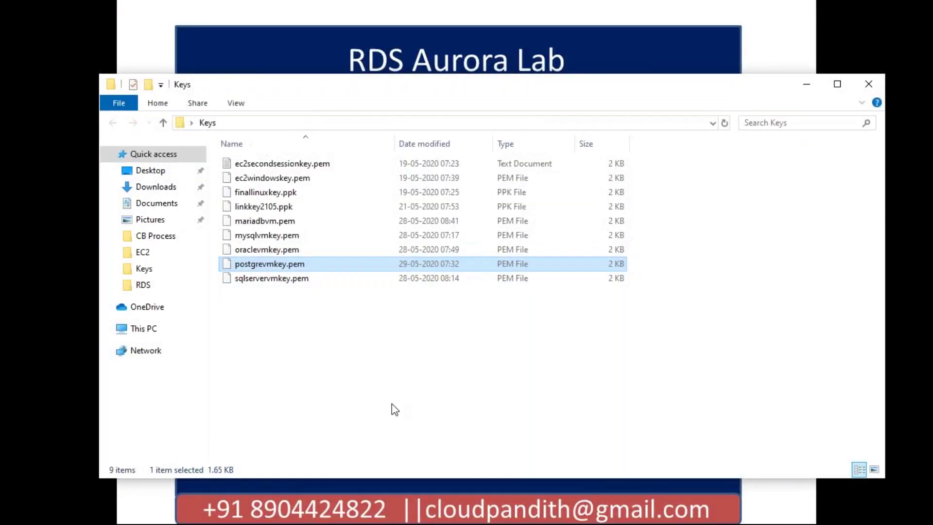
key("ctrl+v")
left_click(321, 382)
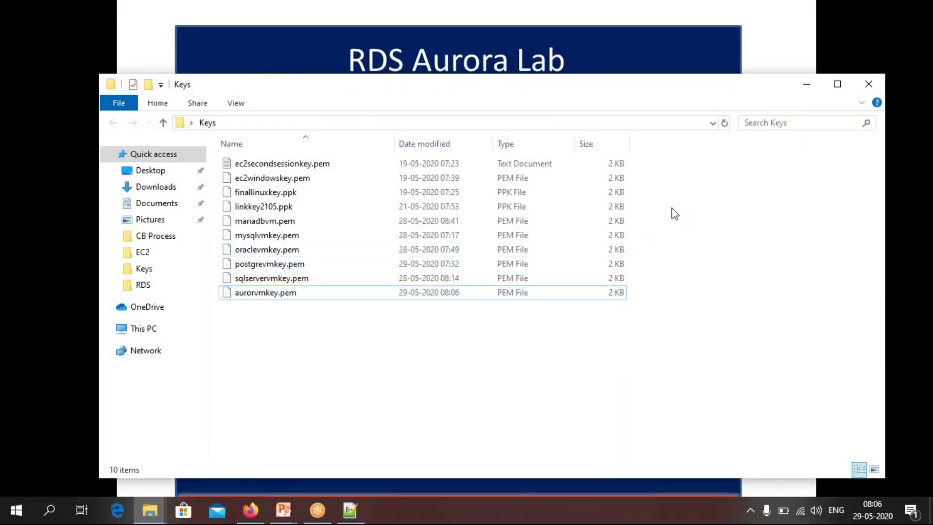
left_click(807, 85)
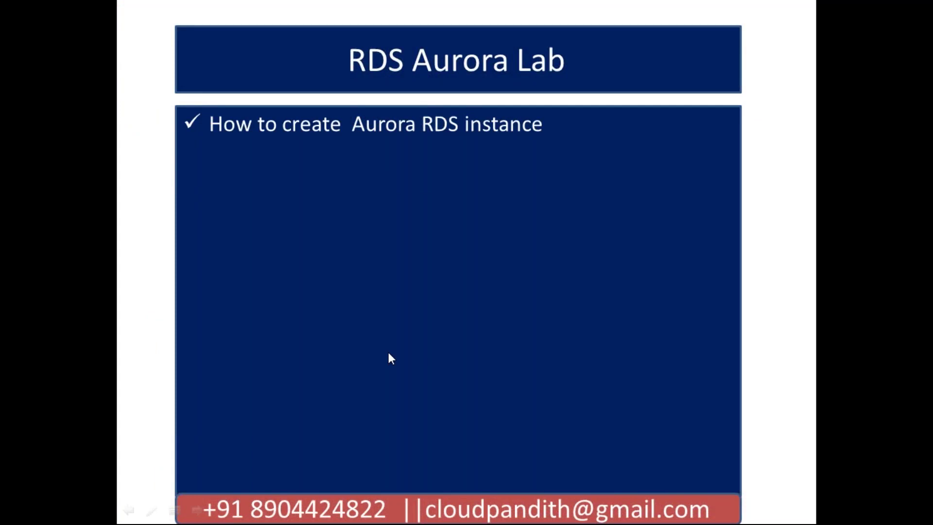
- Switch to Notepad++ and review the MySQL Workbench and Visual C++ 2015 download links needed for Aurora
key("Right")
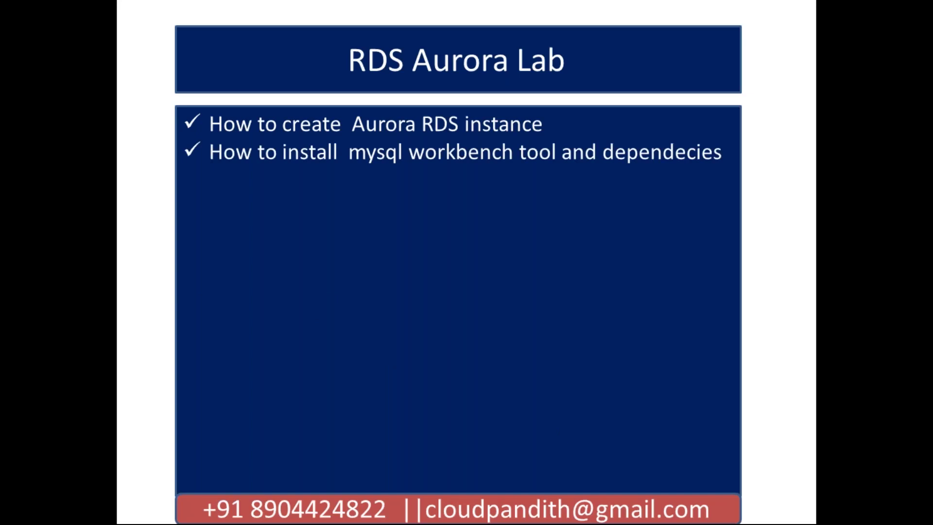
key("super+d")
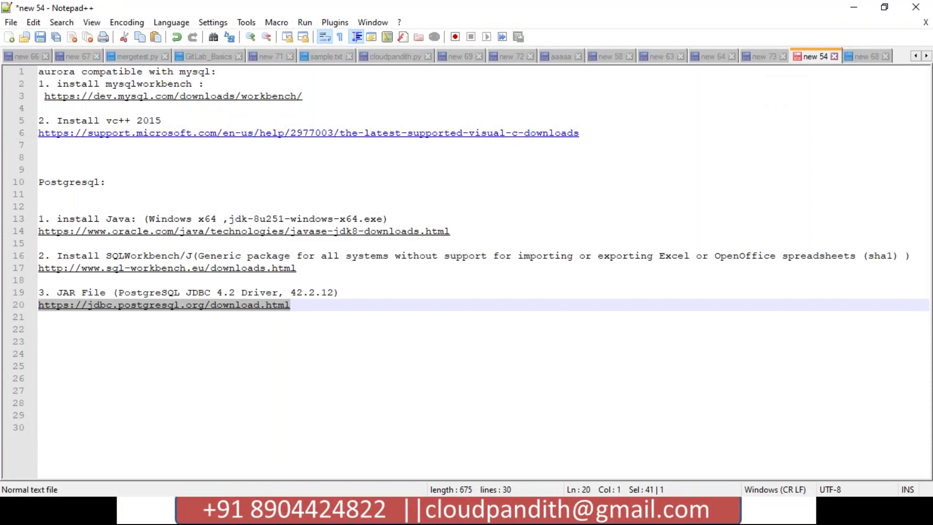
left_click_drag(581, 132, 38, 133)
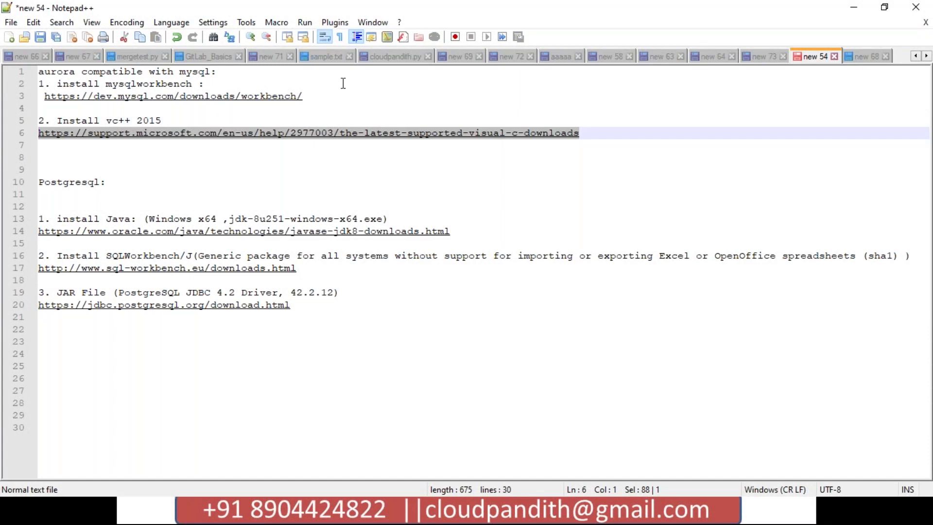
left_click_drag(316, 95, 44, 96)
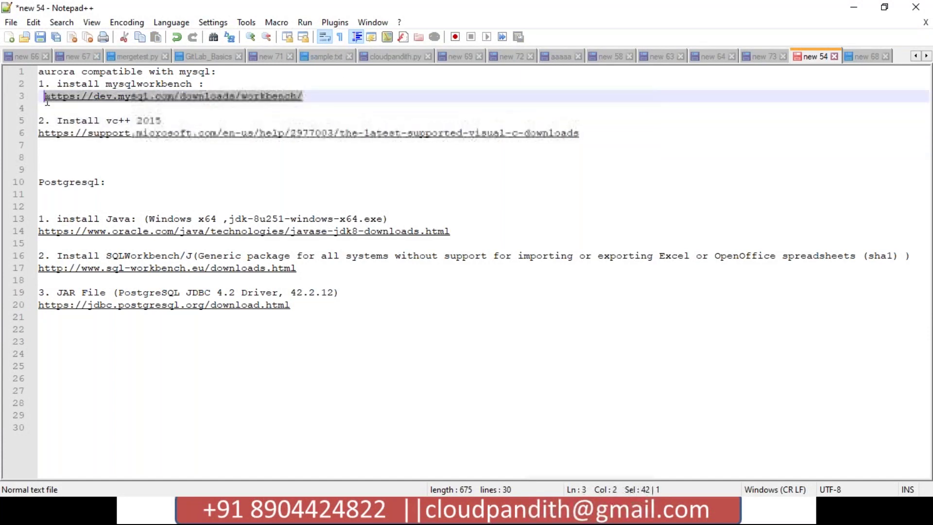
left_click_drag(582, 133, 37, 129)
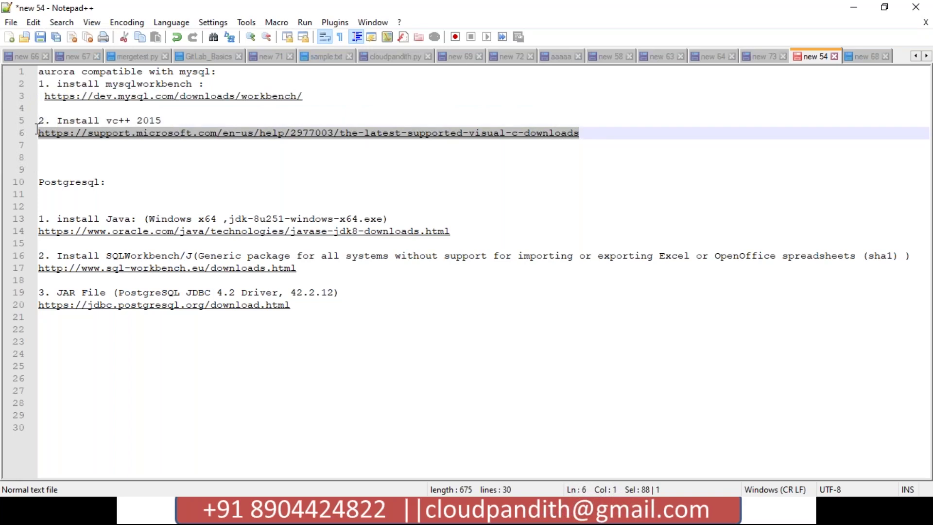
left_click(154, 158)
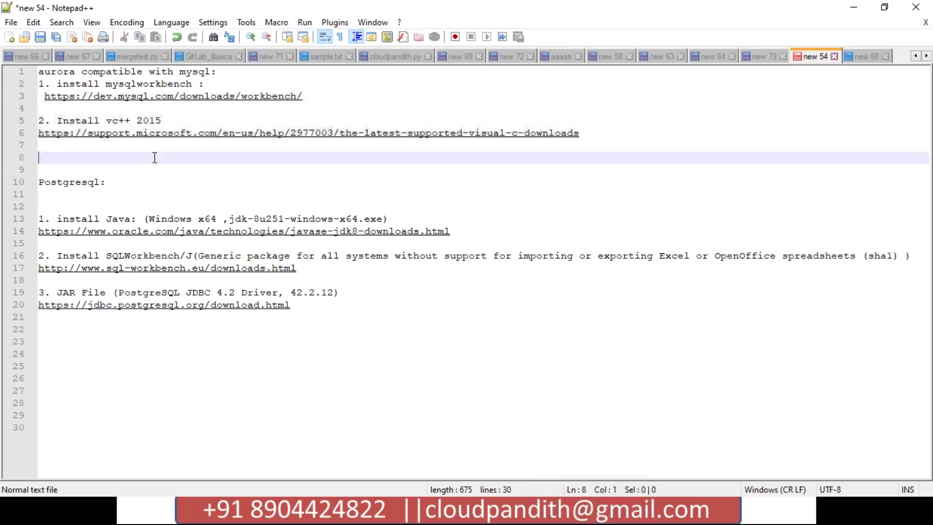
left_click_drag(337, 95, 210, 96)
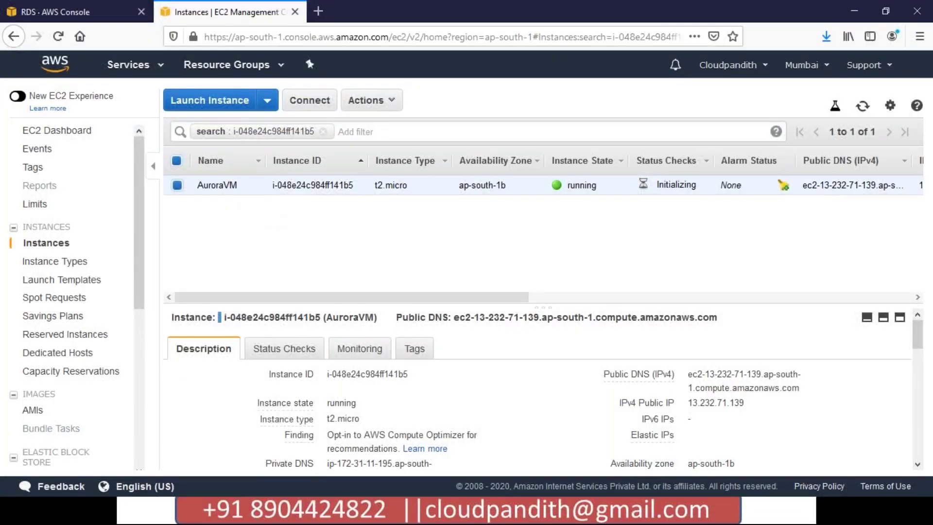
- Clear the filter on the EC2 instances list and copy the IPv4 public IP of AuroraVM
left_click(323, 132)
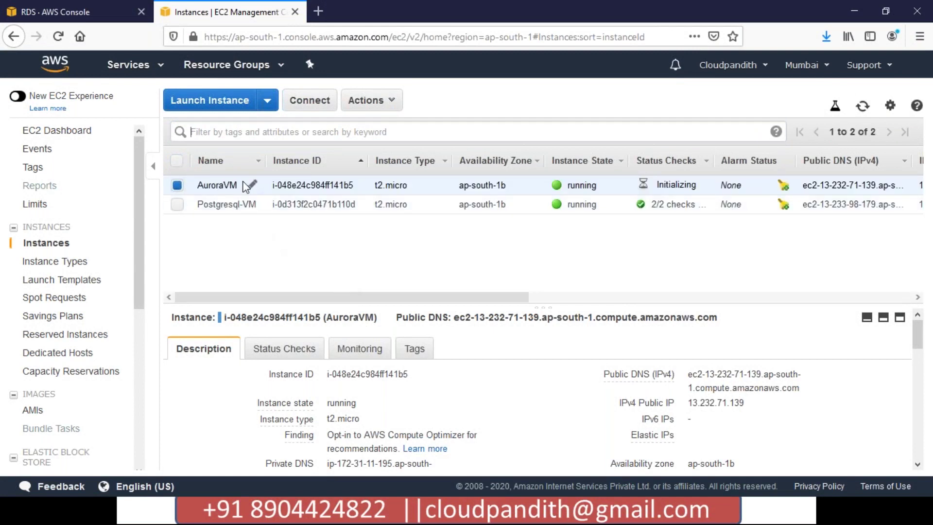
left_click(757, 404)
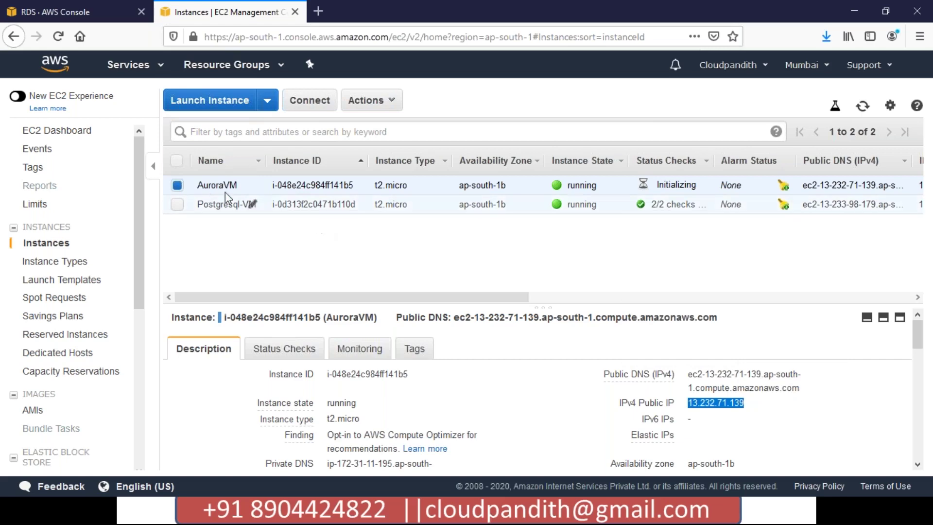
- Examine the RDP user name in AuroraVM's connection details and close the dialog
left_click(314, 102)
left_click_drag(377, 309, 430, 306)
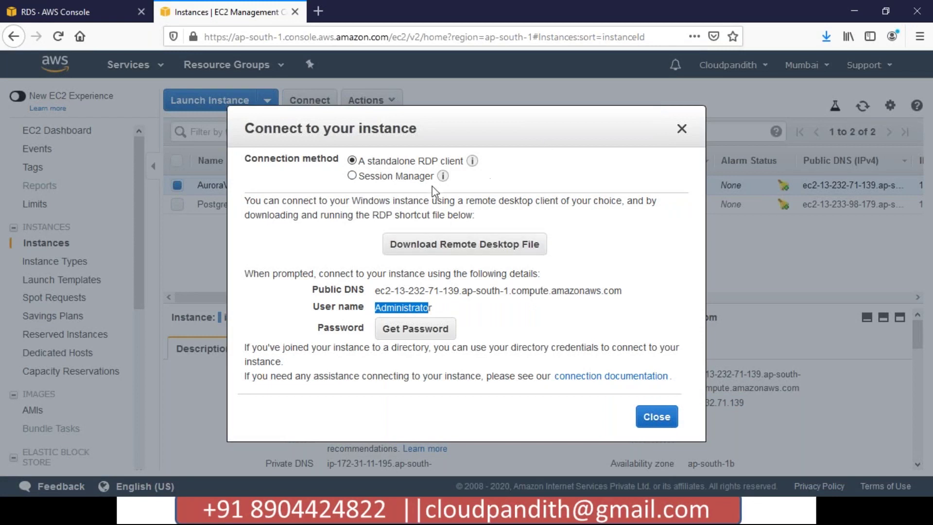
left_click(682, 129)
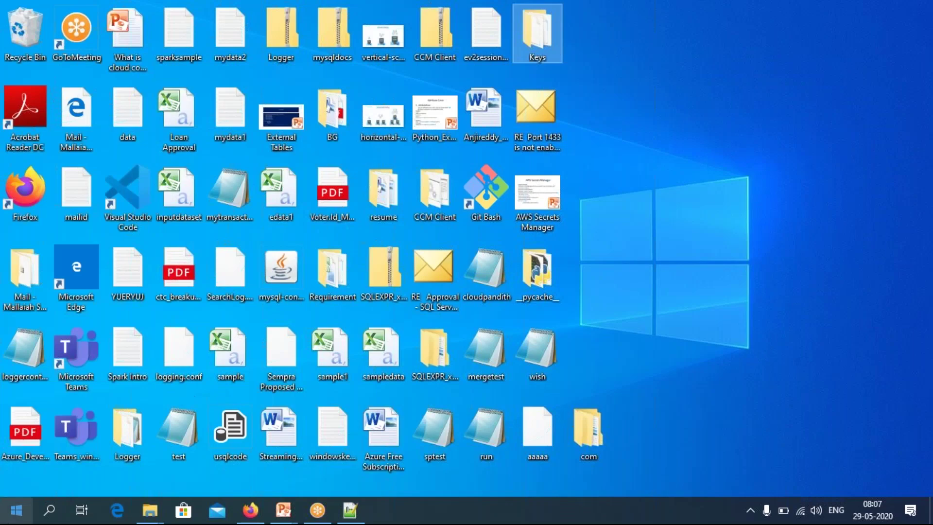
- Open Remote Desktop Connection, set the computer to 13.232.71.139, and return to the EC2 instances list
left_click(50, 511)
type("remote")
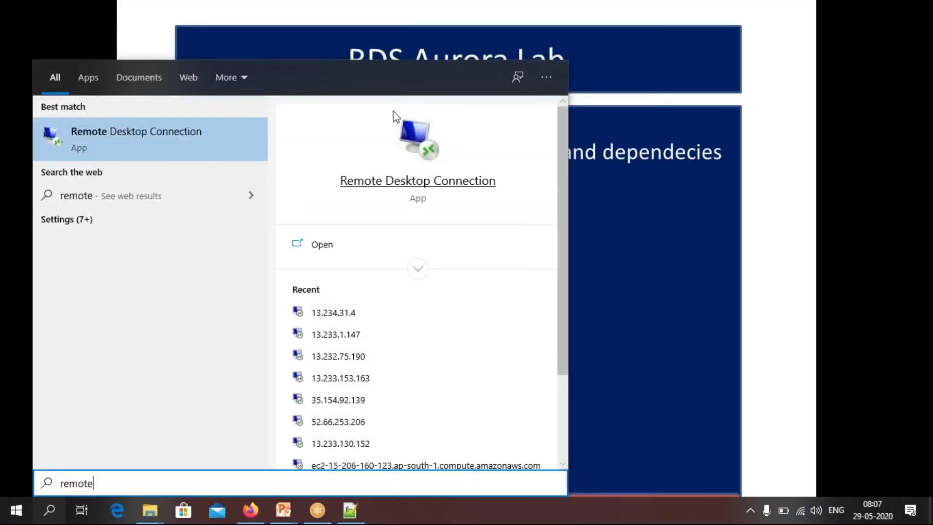
key("Return")
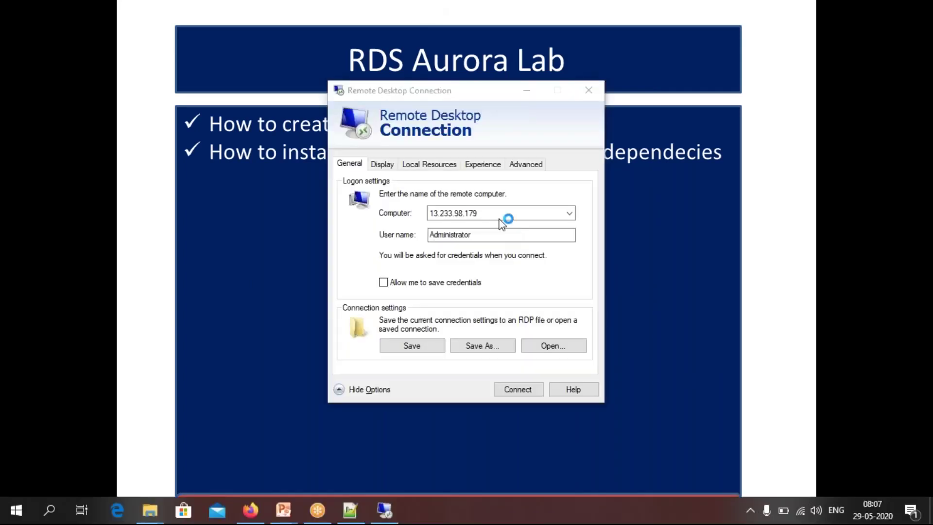
left_click_drag(492, 212, 414, 217)
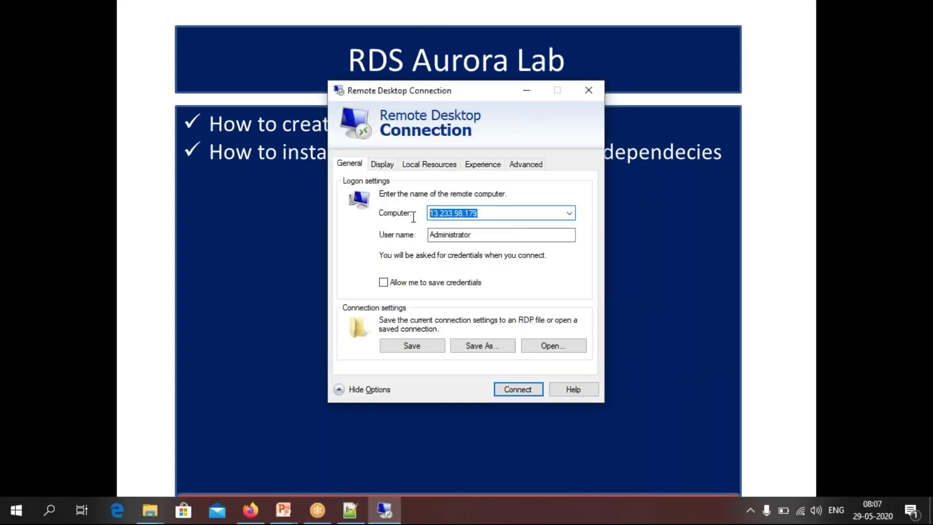
key("BackSpace")
key("ctrl+v")
left_click(452, 233)
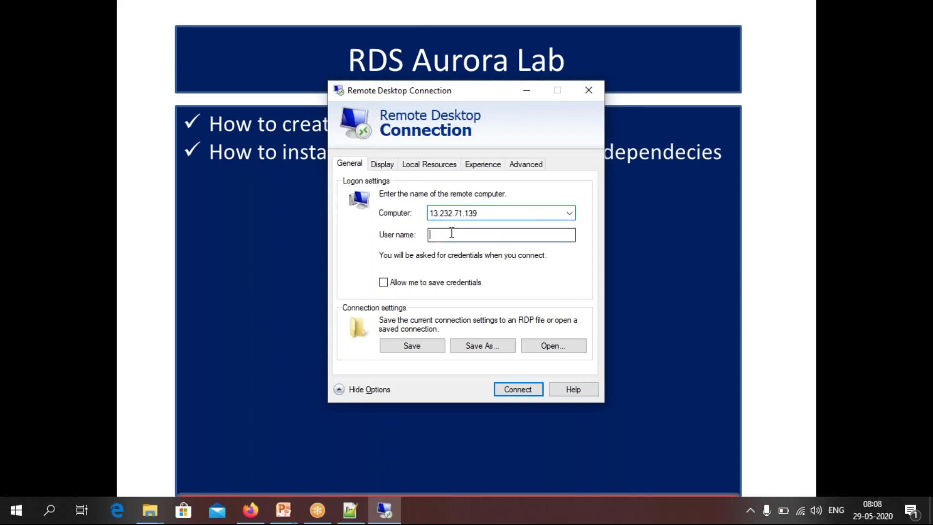
key("super+d")
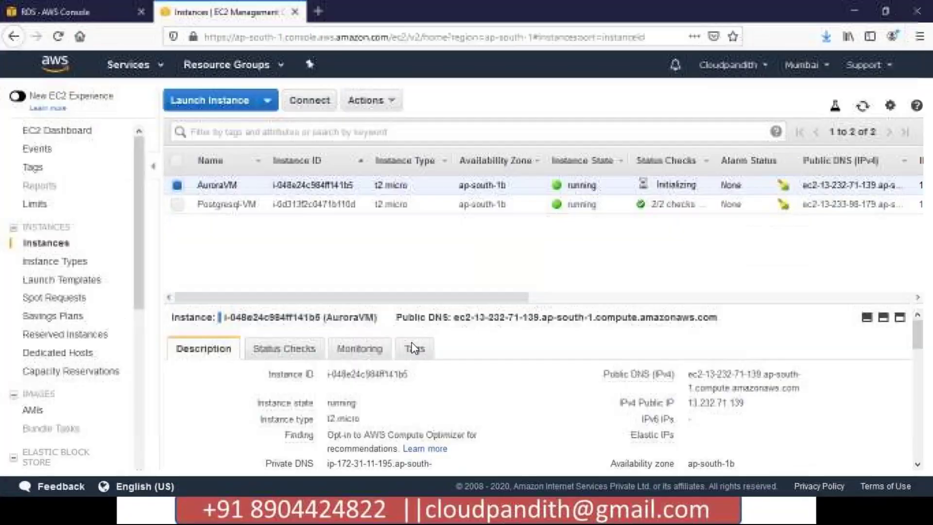
- Copy the user name Administrator from AuroraVM's connection details, enter it in Remote Desktop Connection and start connecting to 13.232.71.139
left_click(310, 100)
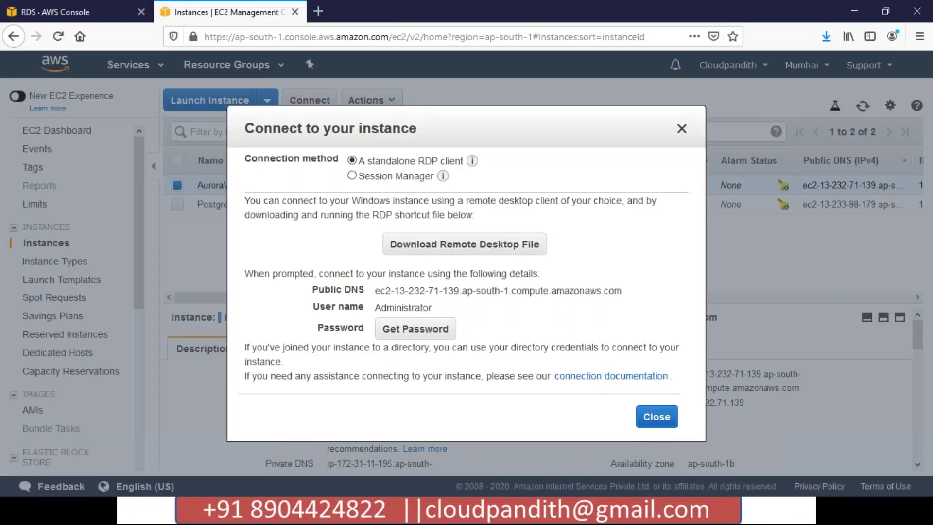
double_click(403, 309)
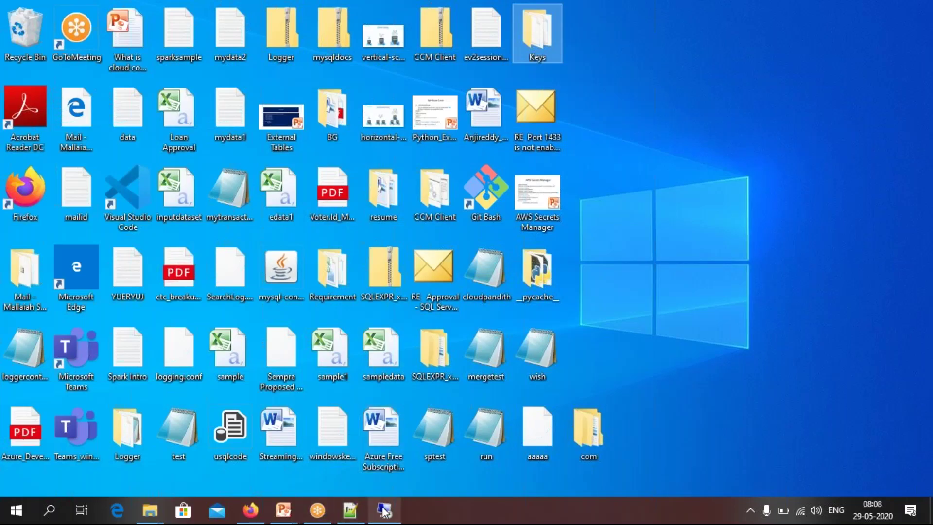
left_click(391, 515)
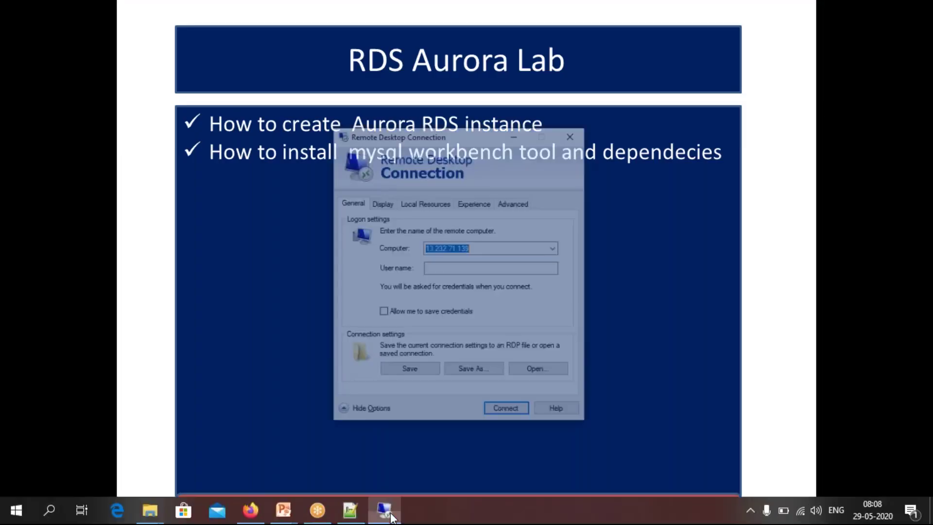
left_click(456, 230)
key("ctrl+v")
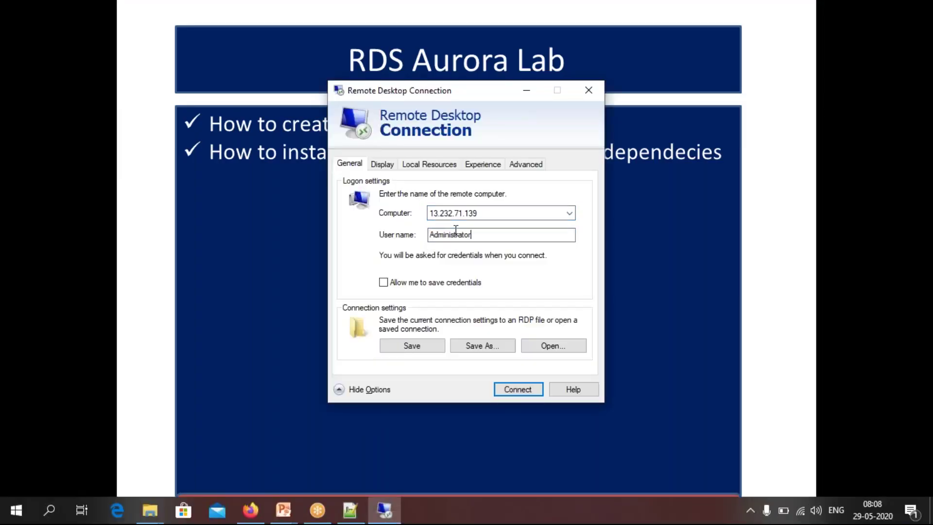
left_click(506, 390)
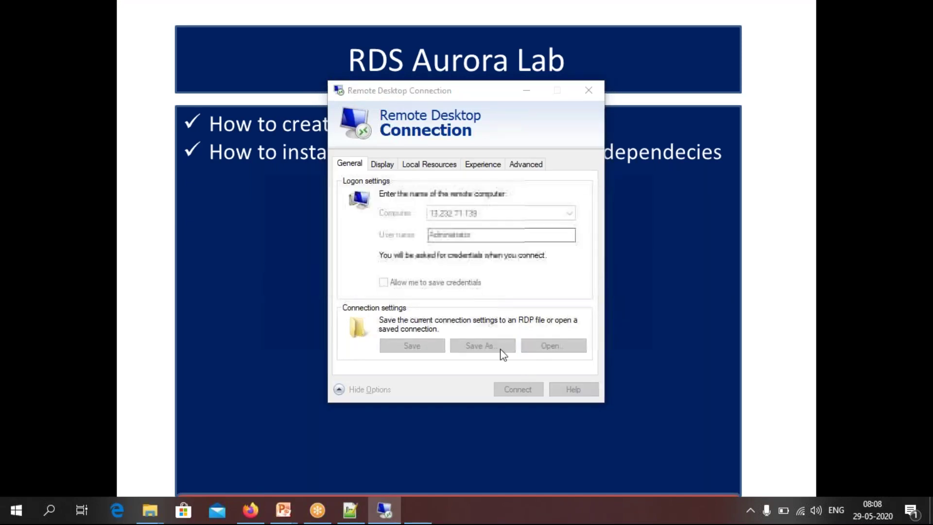
key("super+d")
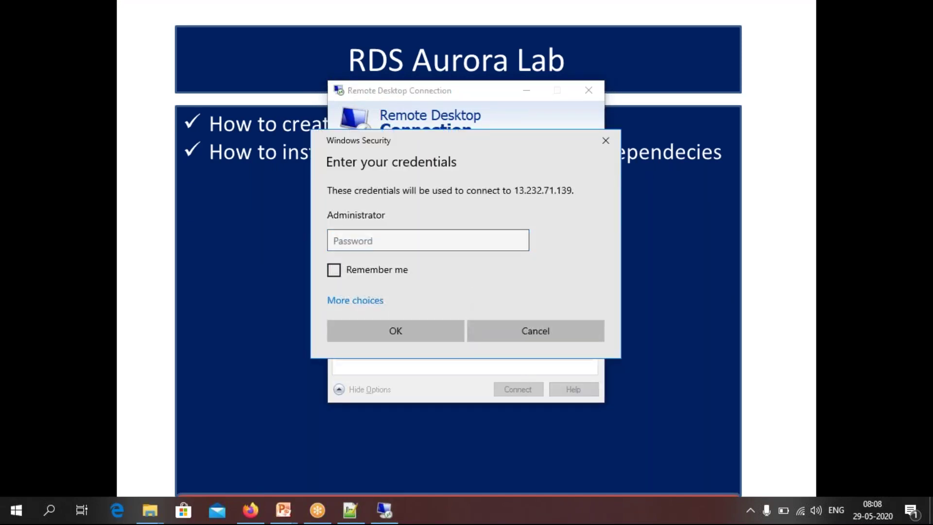
- Switch back to the EC2 console in Firefox, reopen AuroraVM's connection details and request its Windows password
left_click(255, 511)
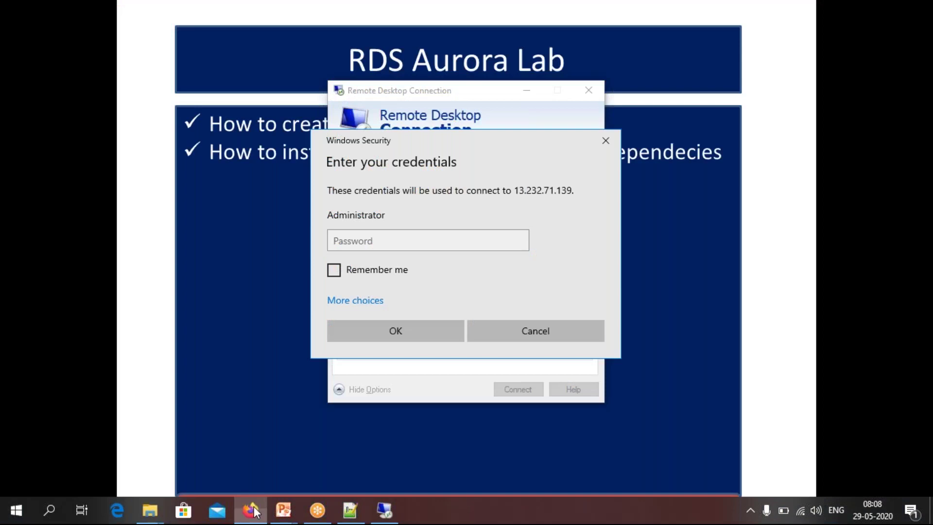
left_click(654, 416)
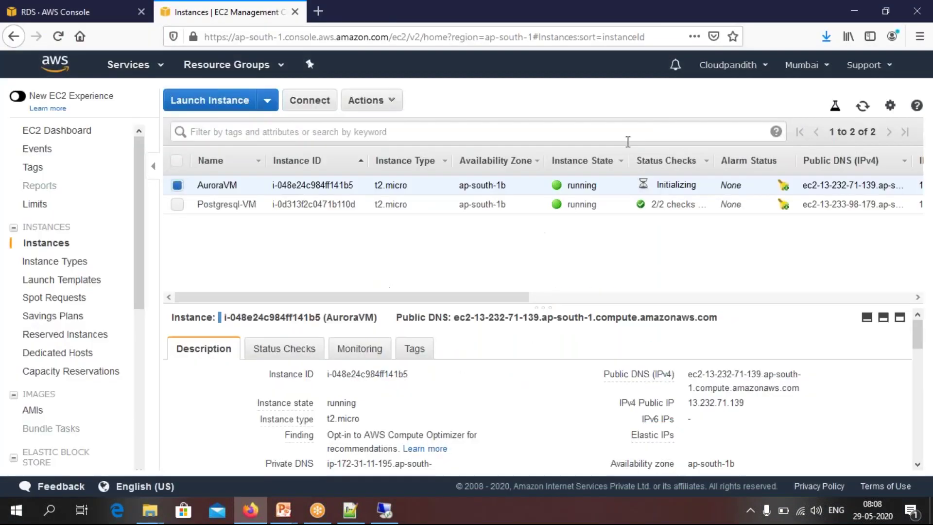
left_click(308, 99)
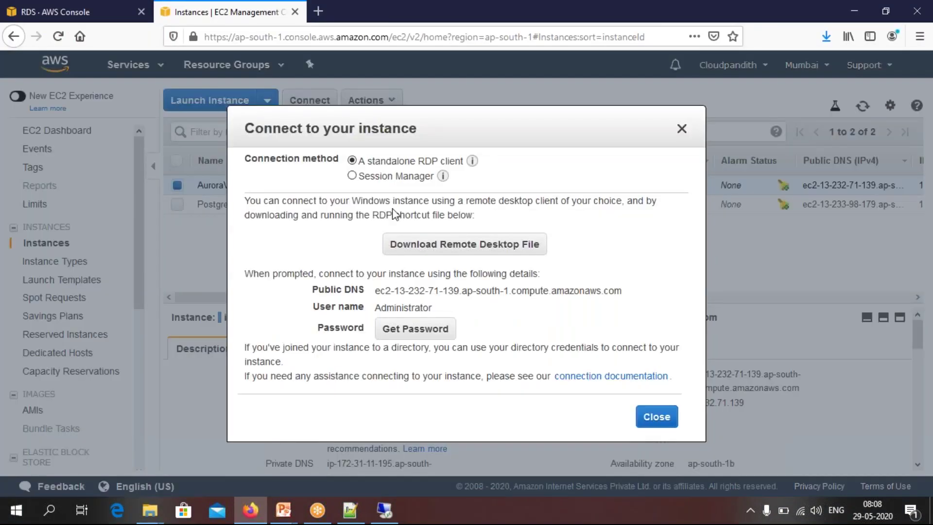
double_click(406, 307)
left_click(407, 331)
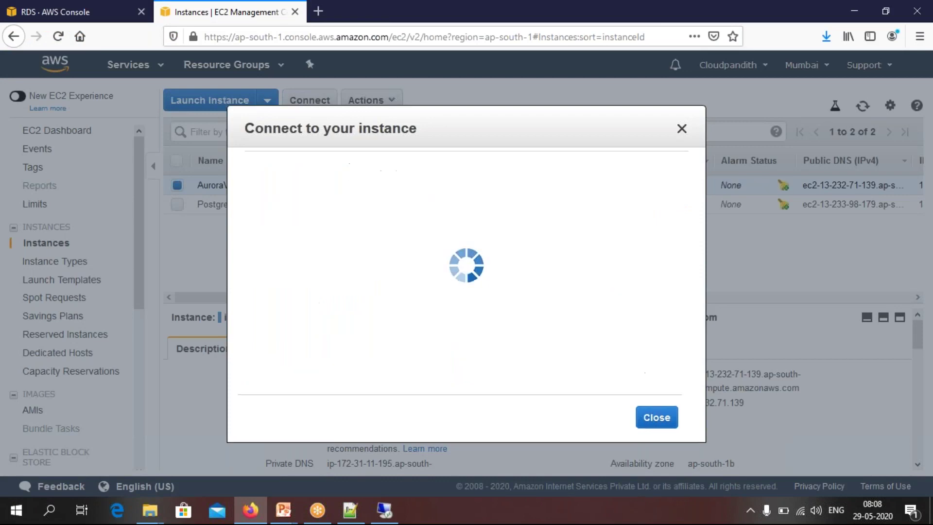
- Load the key pair file aurorvmkey.pem from the Keys folder, decrypt the administrator password and copy it
left_click(444, 264)
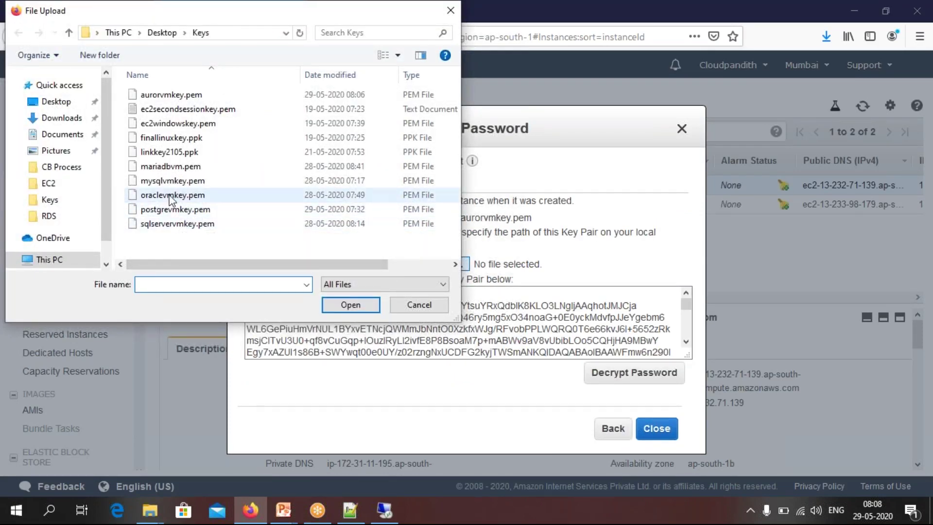
left_click(165, 96)
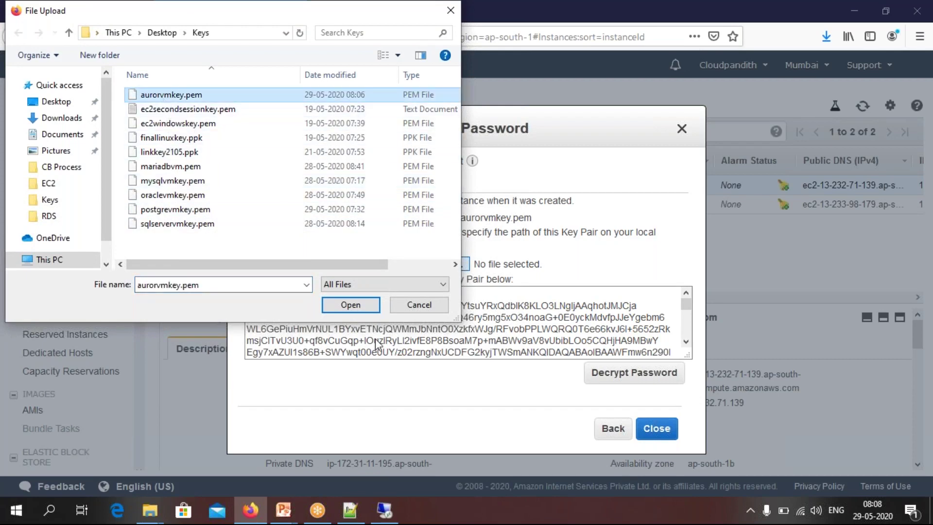
left_click(350, 305)
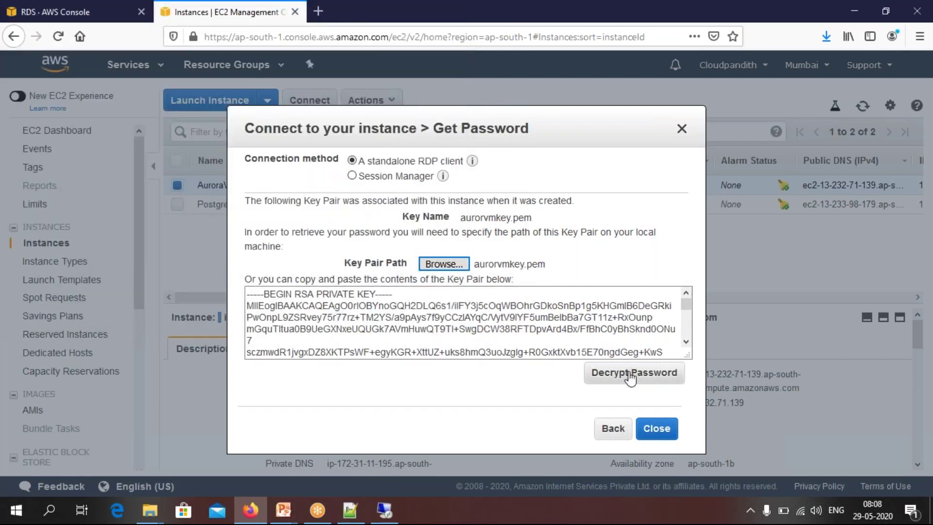
left_click(631, 373)
left_click(558, 326)
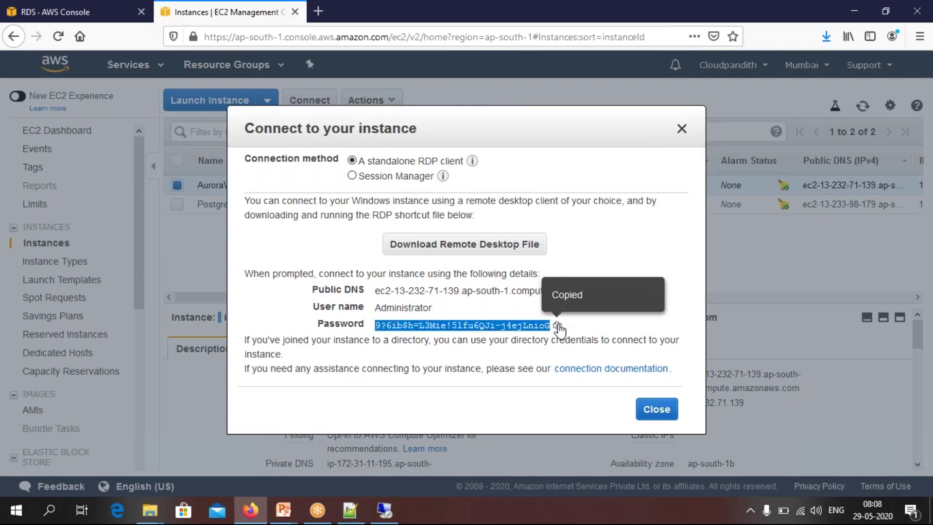
- Enter the copied administrator password in the Remote Desktop credentials prompt and connect despite the certificate errors
left_click(375, 503)
key("ctrl+v")
left_click(387, 331)
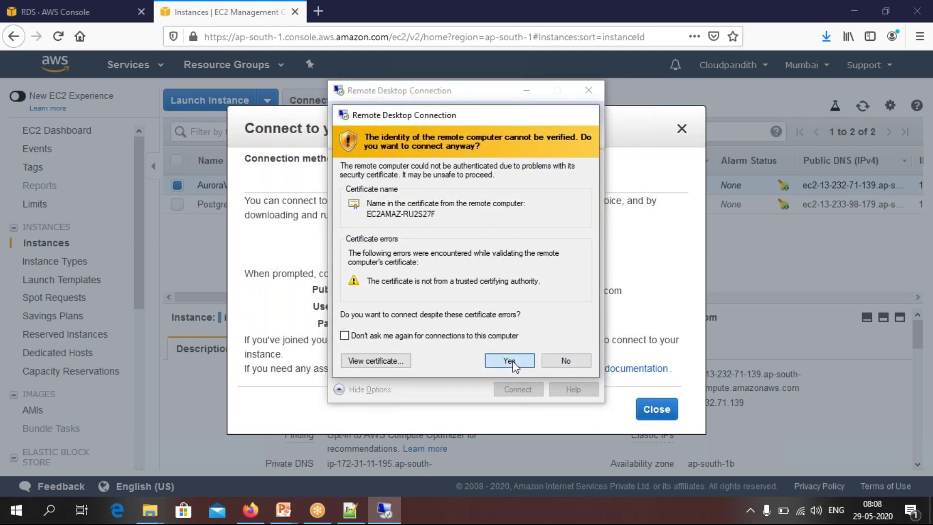
left_click(512, 361)
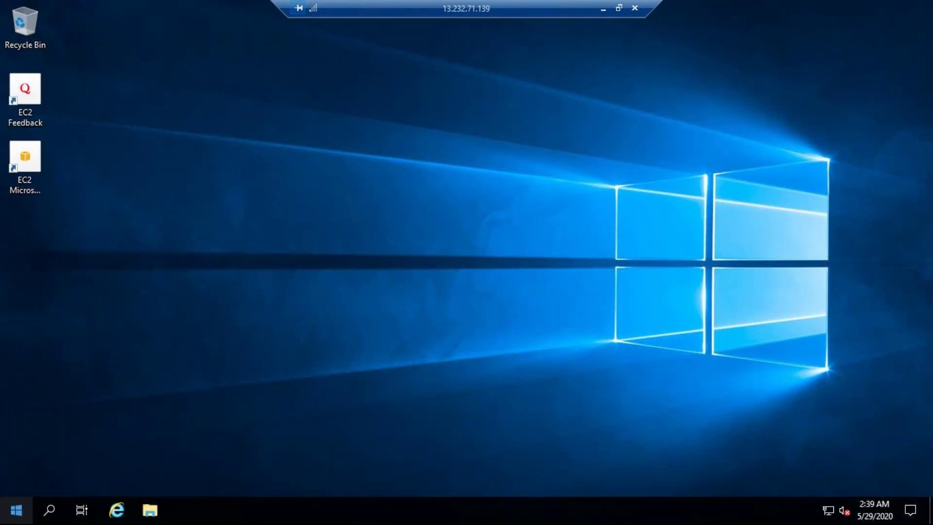
- Search the remote machine for Server Manager, open it and dismiss the Windows Admin Center notice
left_click(63, 514)
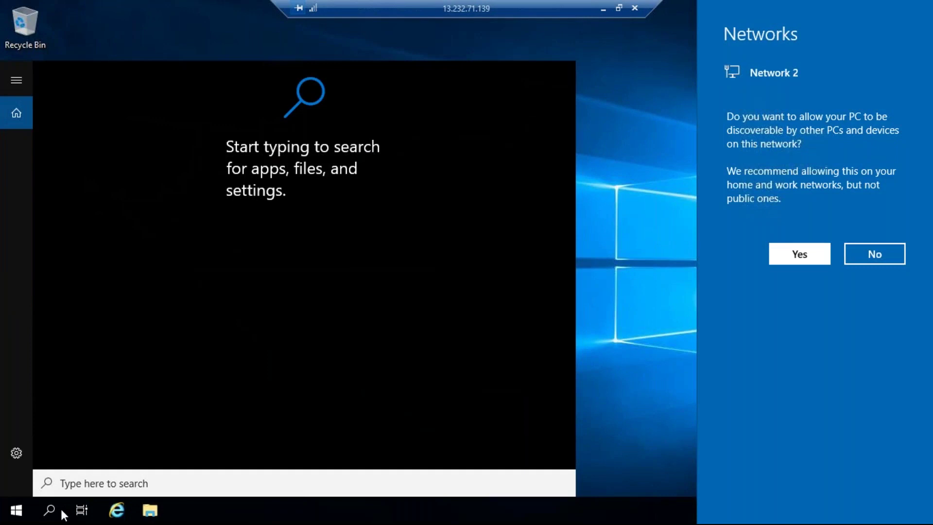
left_click(81, 486)
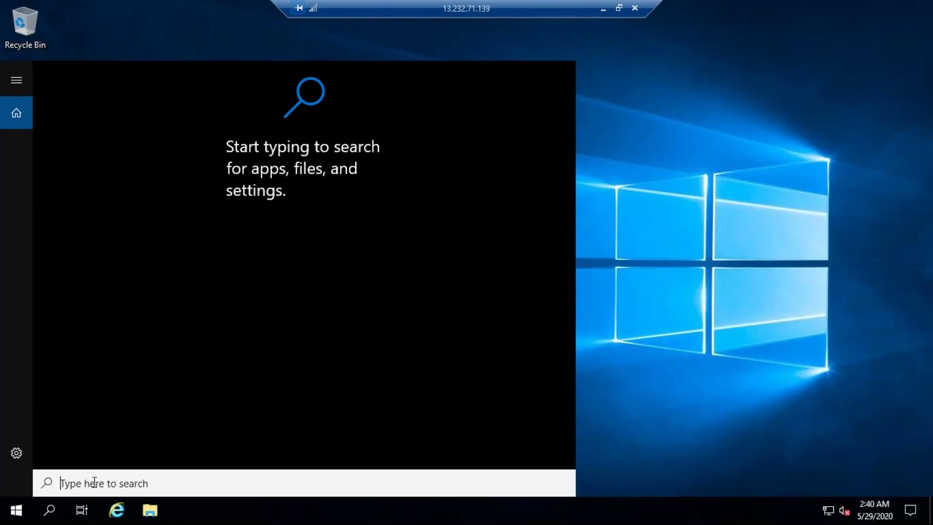
type("server manag")
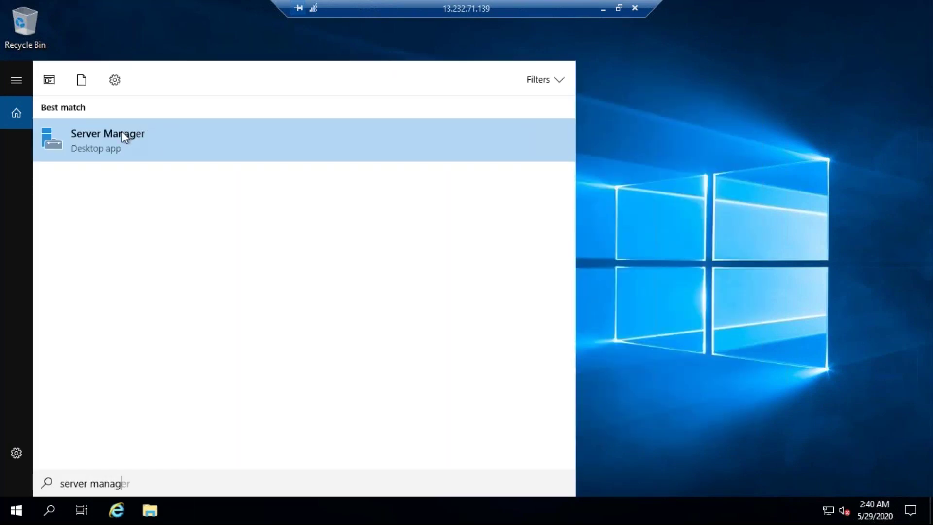
left_click(122, 133)
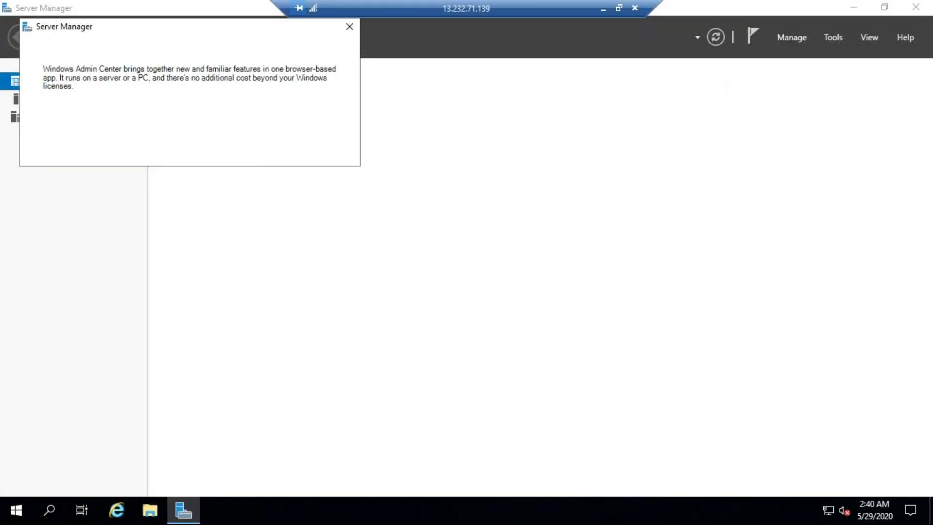
left_click(349, 27)
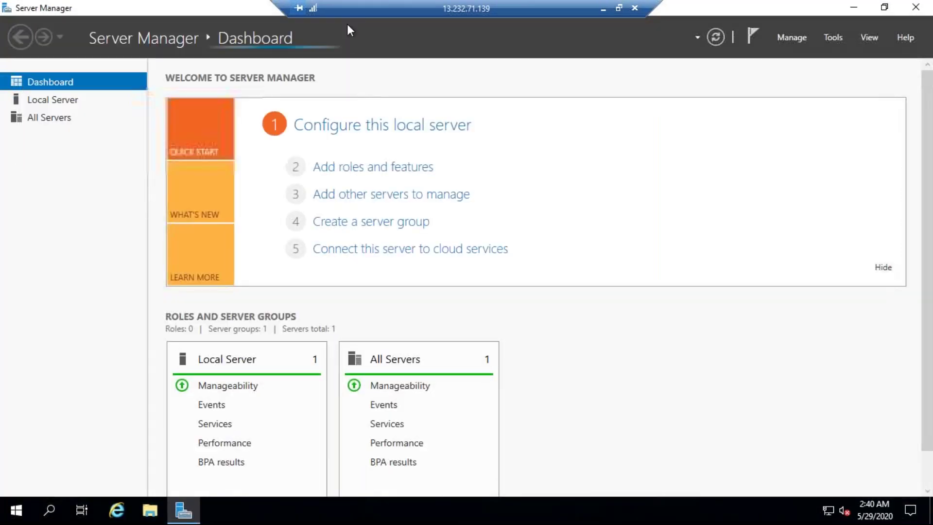
- Turn off IE Enhanced Security Configuration for Administrators from the Local Server properties and close Server Manager
left_click(39, 99)
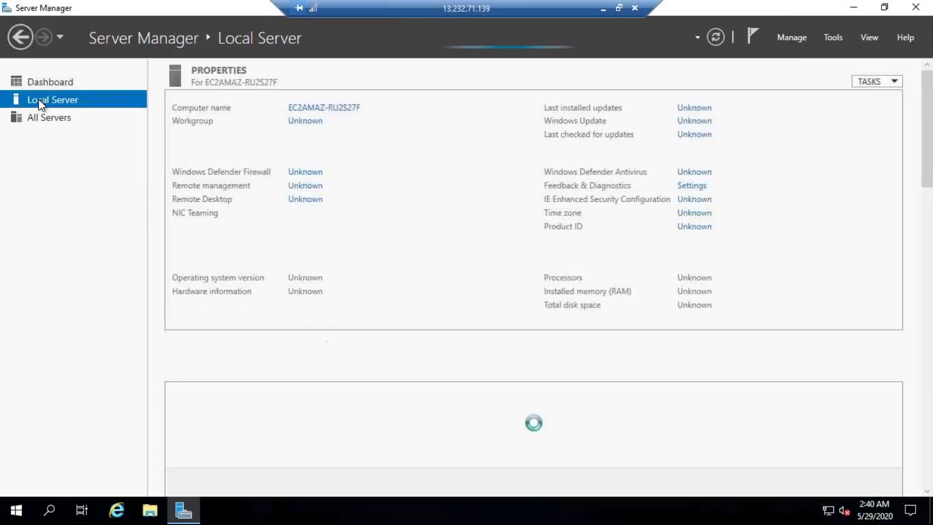
left_click(682, 200)
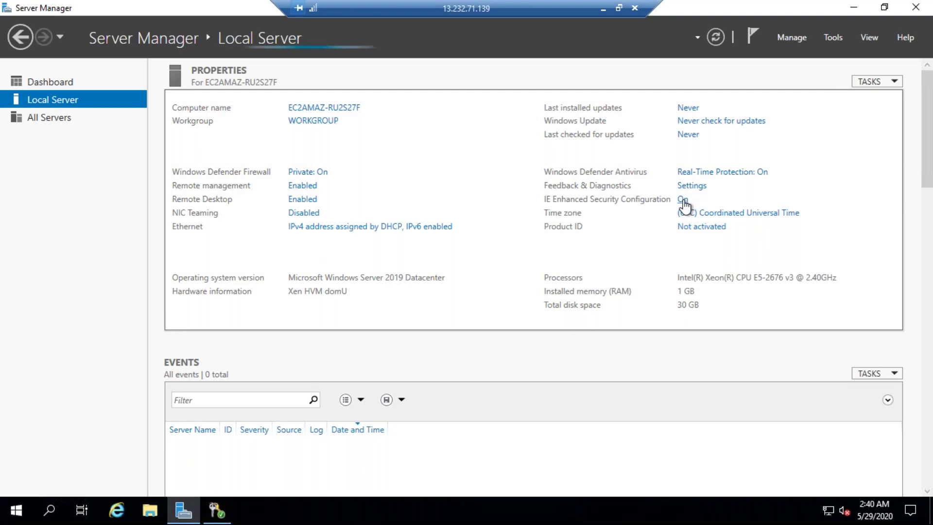
left_click(379, 237)
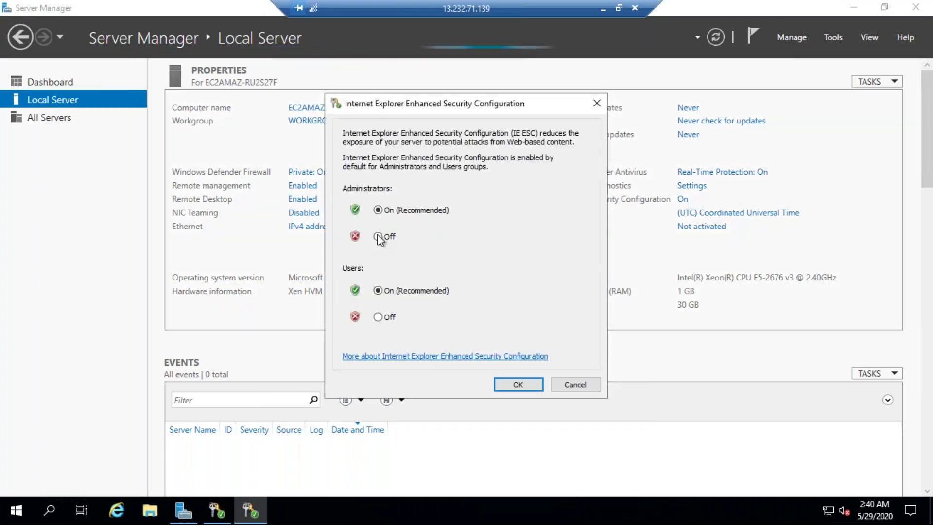
left_click(513, 380)
double_click(206, 8)
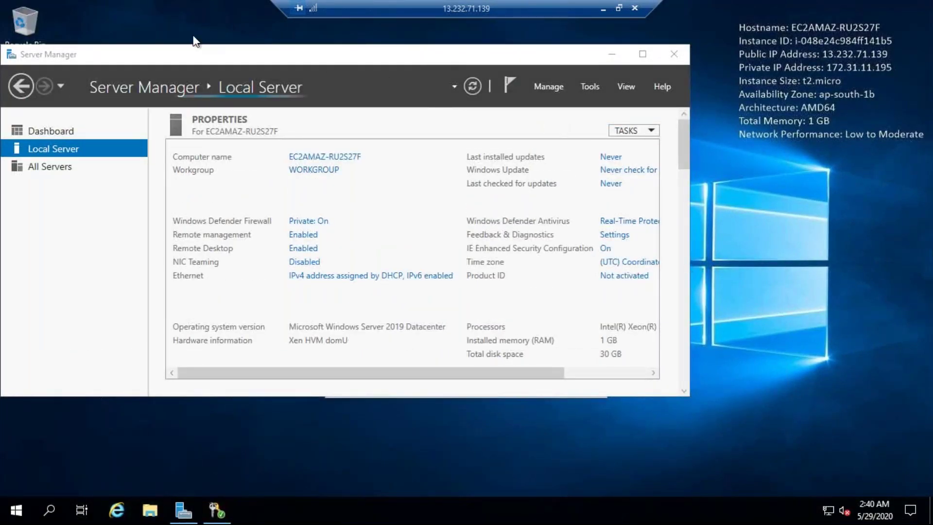
left_click(673, 55)
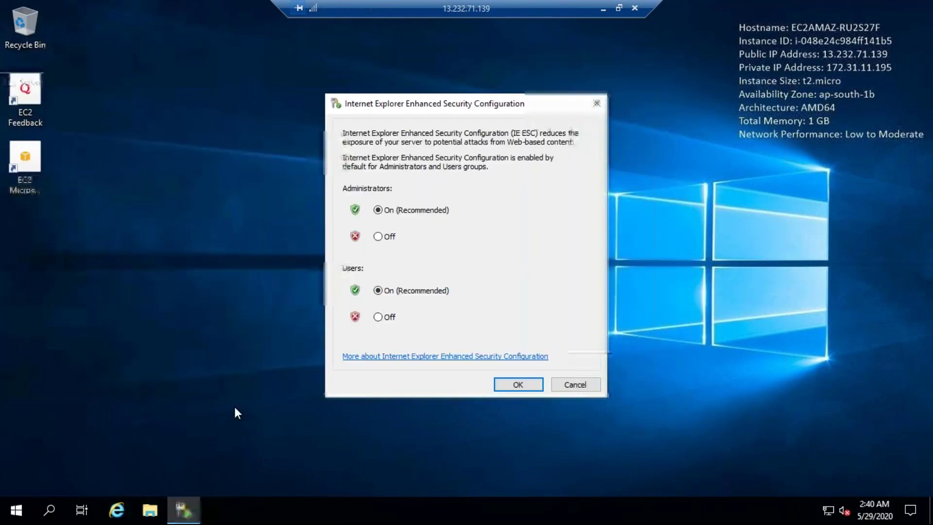
left_click(376, 237)
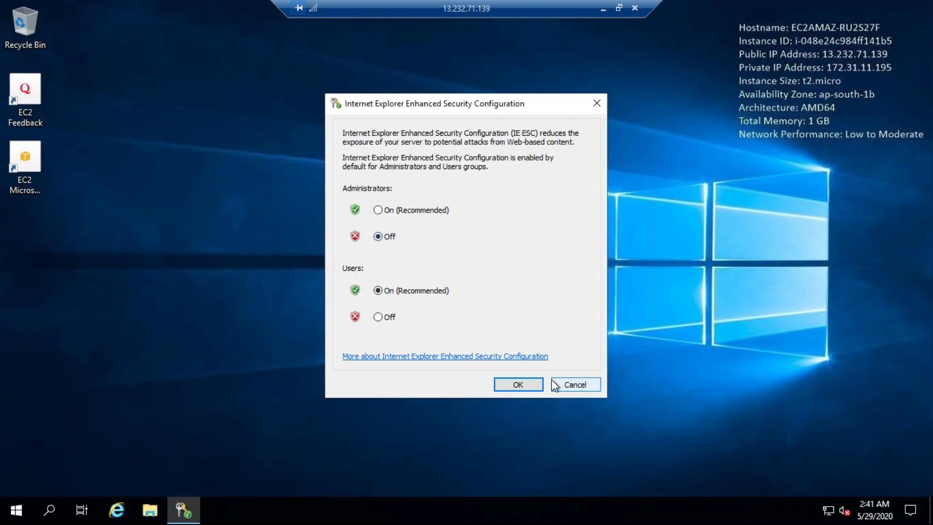
left_click(528, 386)
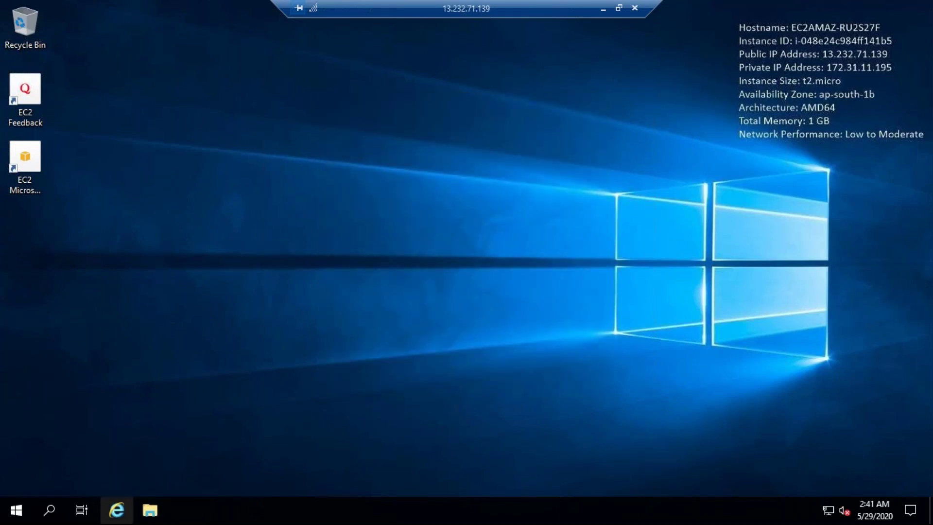
- Launch Internet Explorer on the remote machine and copy the Visual C++ 2015 download link from Notepad++ on the local computer
left_click(116, 510)
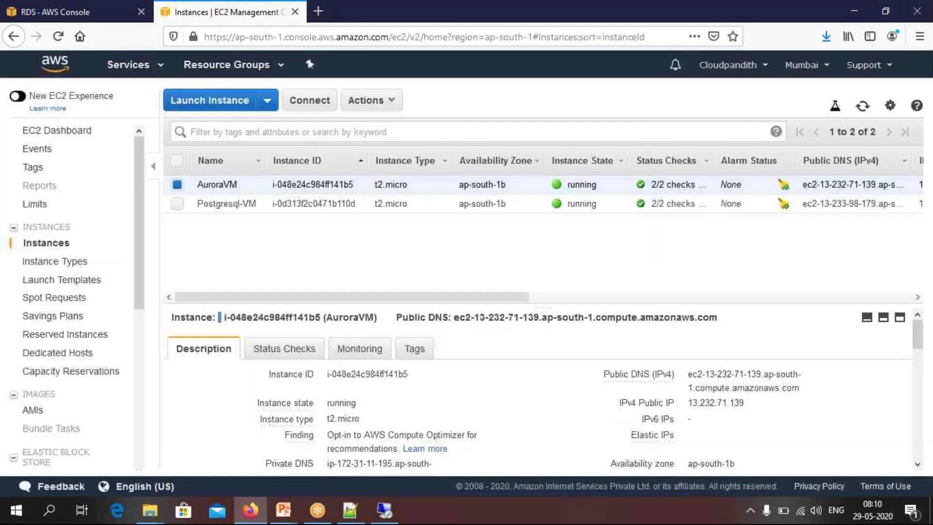
left_click(350, 510)
left_click(601, 130)
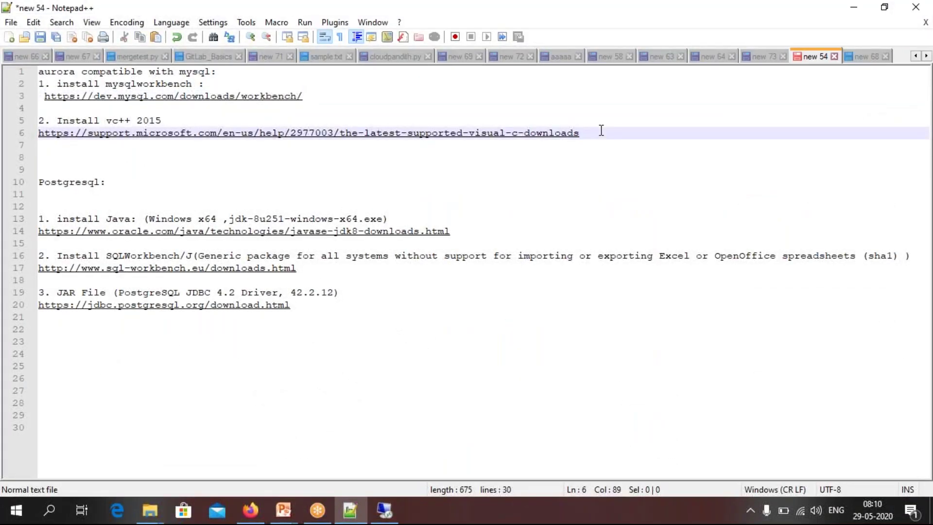
key("shift+Home")
key("ctrl+c")
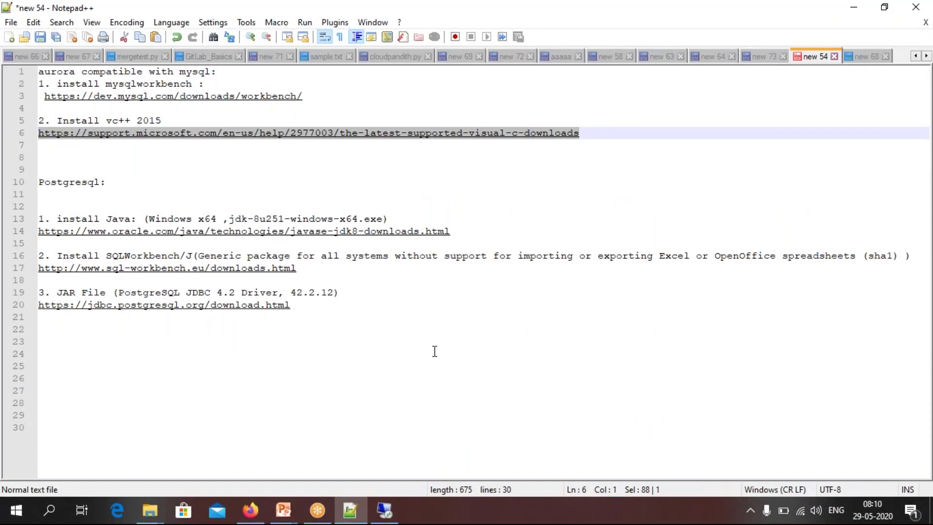
- Return to the remote session, open the copied Visual C++ downloads link in Internet Explorer and find the Visual Studio 2015, 2017 and 2019 section
left_click(385, 511)
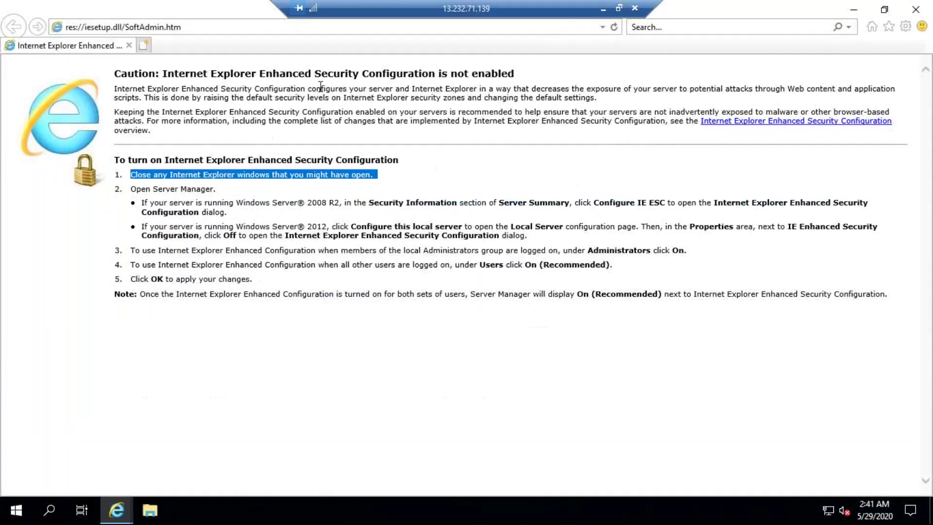
left_click(188, 27)
key("BackSpace")
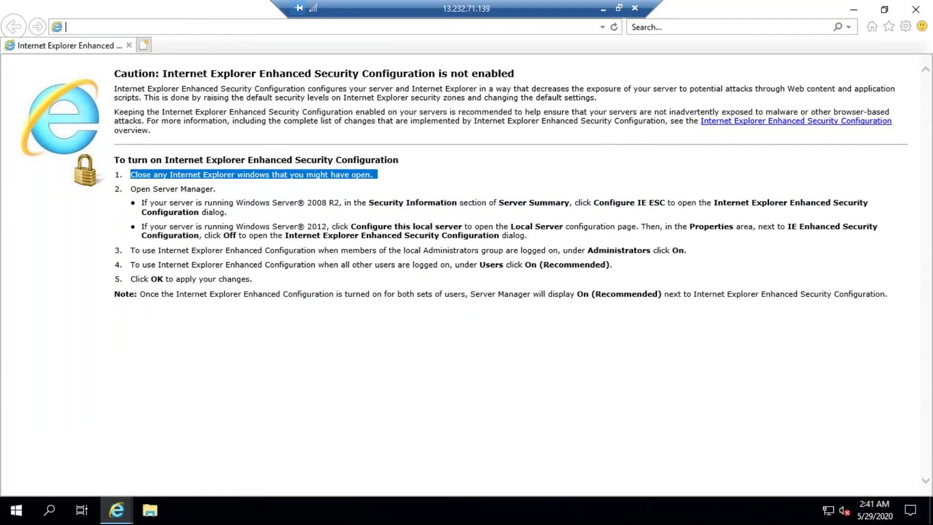
key("ctrl+v")
key("Return")
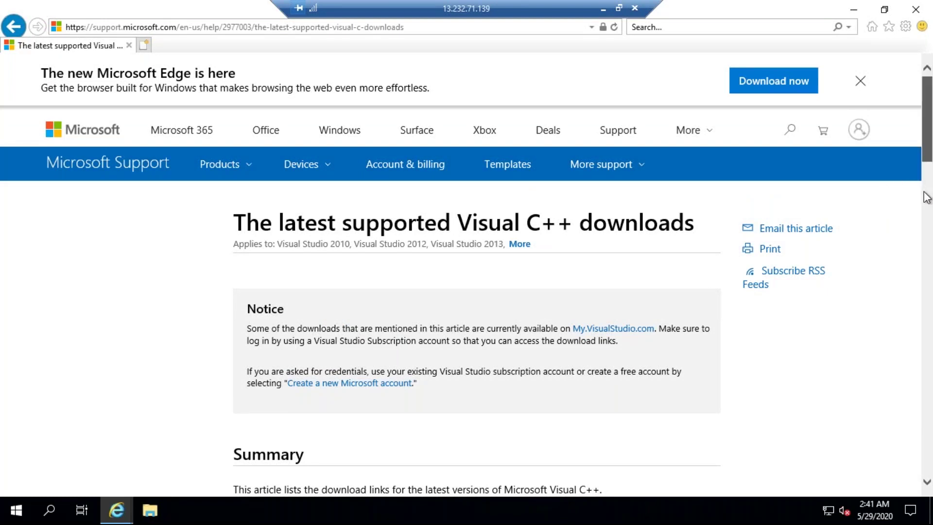
scroll(927, 196, "down", 5)
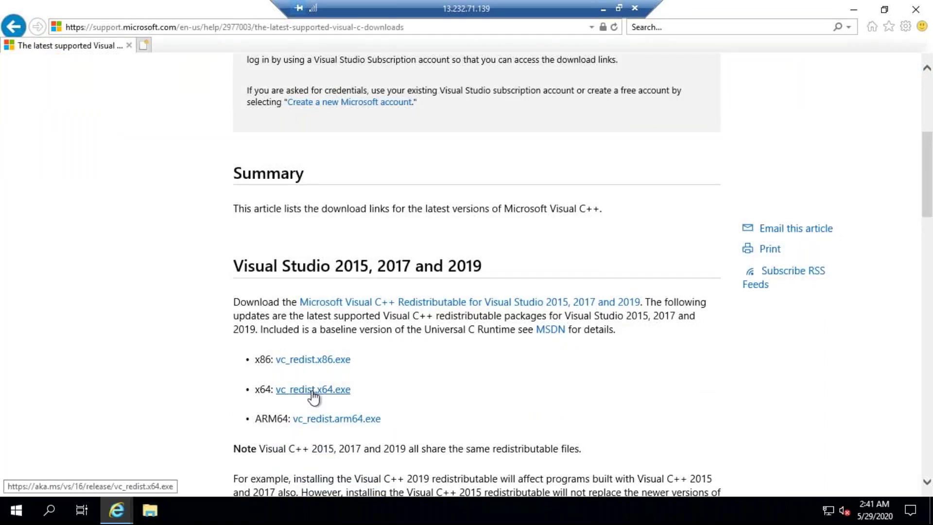
- Download and run vc_redist.x64.exe, accept the license terms, install the Visual C++ 2015-2019 Redistributable (x64) and close its setup
left_click(312, 392)
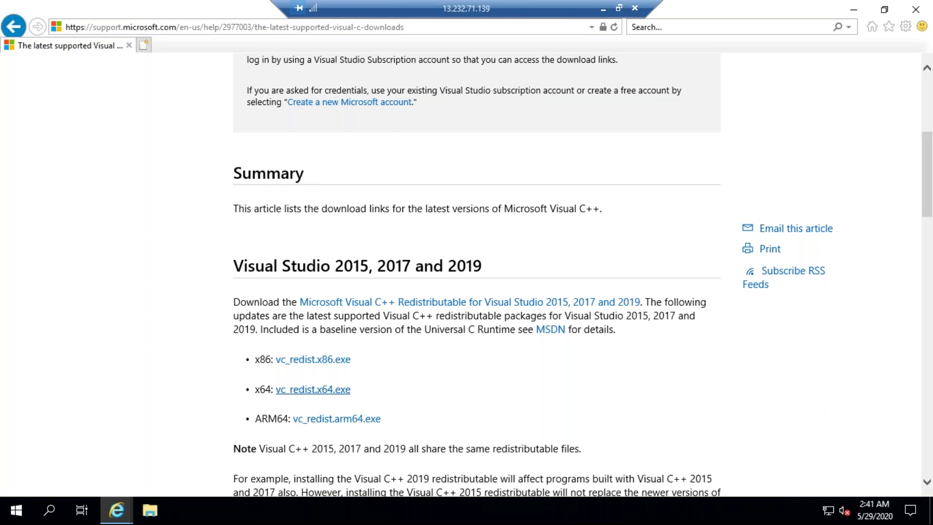
left_click(660, 481)
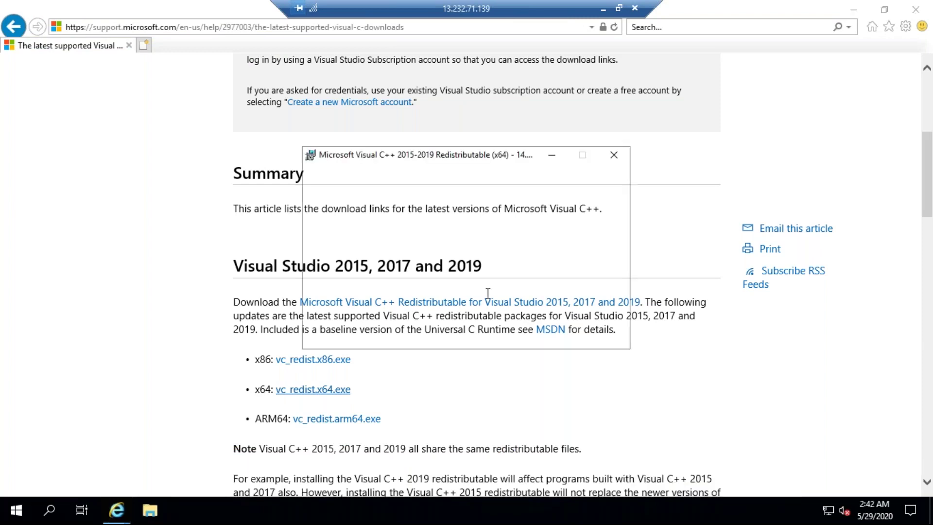
left_click(344, 312)
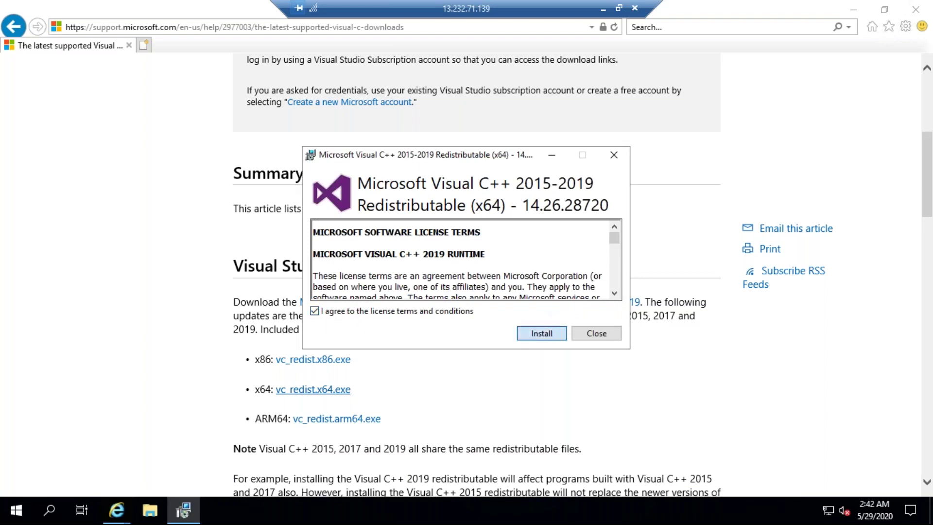
left_click(542, 333)
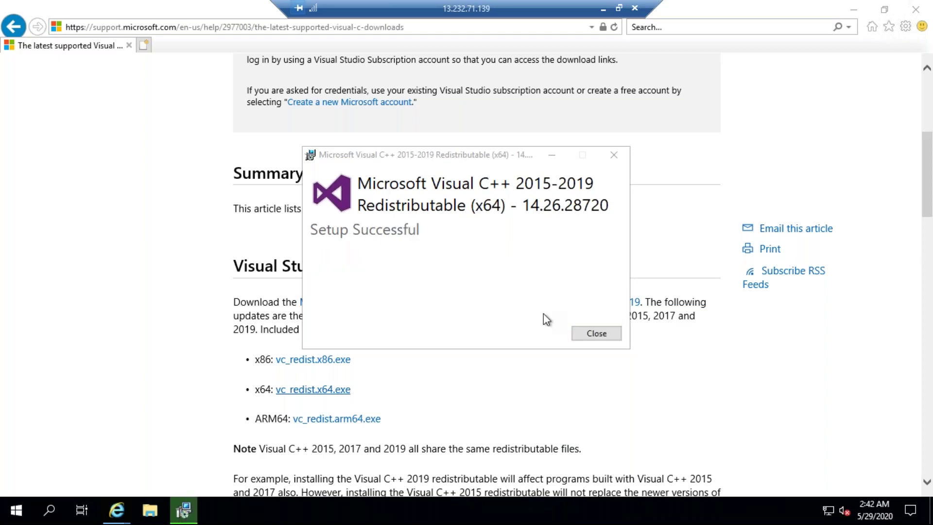
left_click(598, 333)
- Copy the MySQL Workbench download link from Notepad++ on the local computer and open it in Internet Explorer on the remote machine
left_click(603, 8)
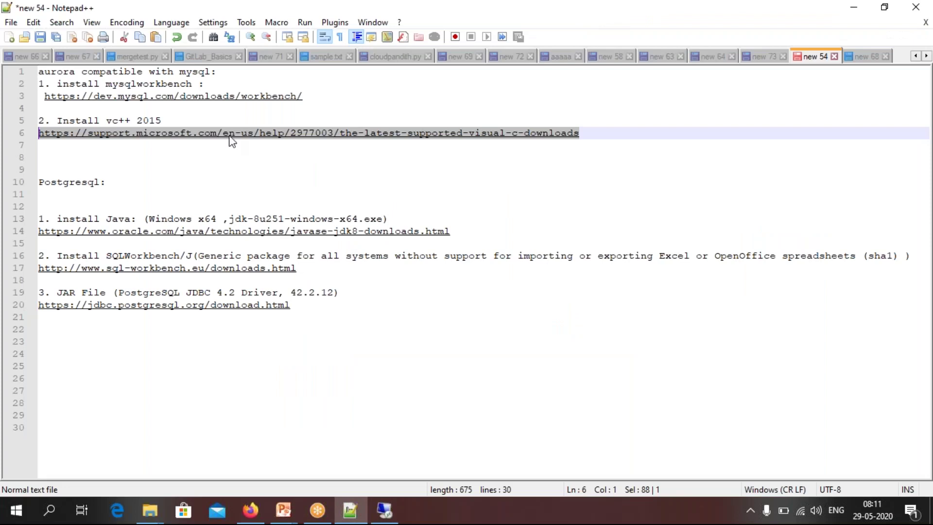
left_click_drag(303, 98, 42, 95)
key("ctrl+c")
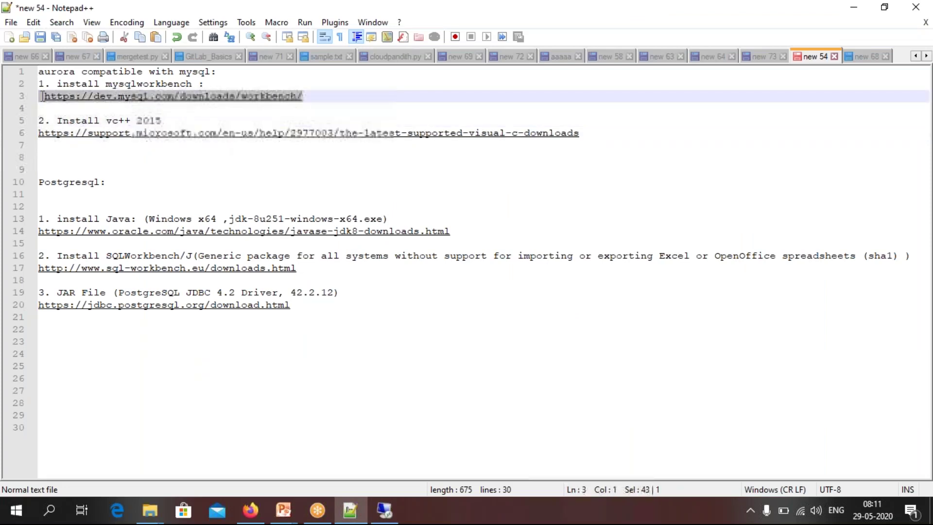
left_click(384, 511)
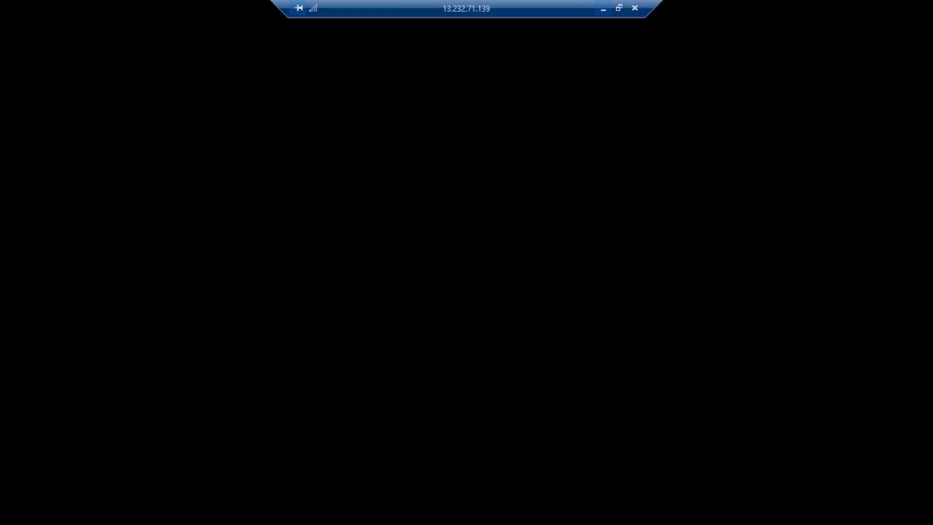
left_click(197, 31)
key("ctrl+v")
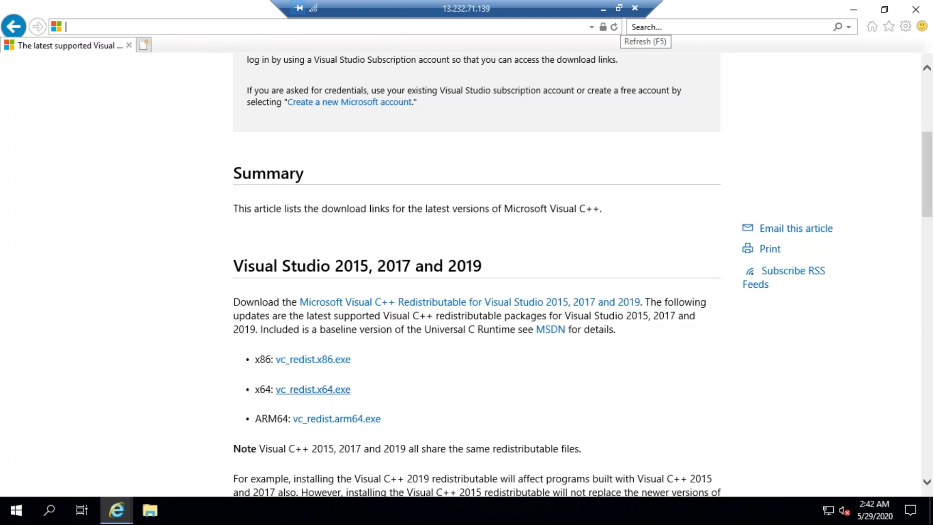
key("Return")
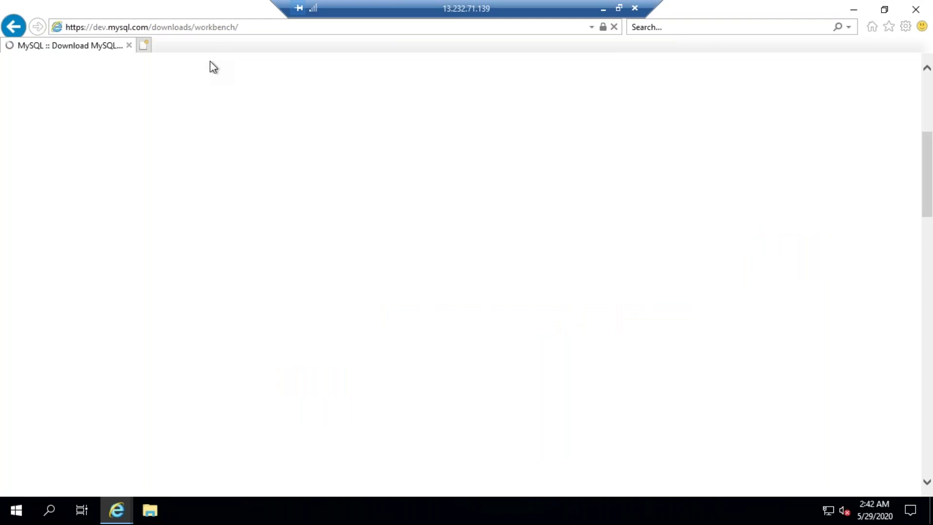
- Download the MySQL Workbench Community 8.0.20 winx64 MSI without logging in and run the installer
scroll(466, 274, "down", 5)
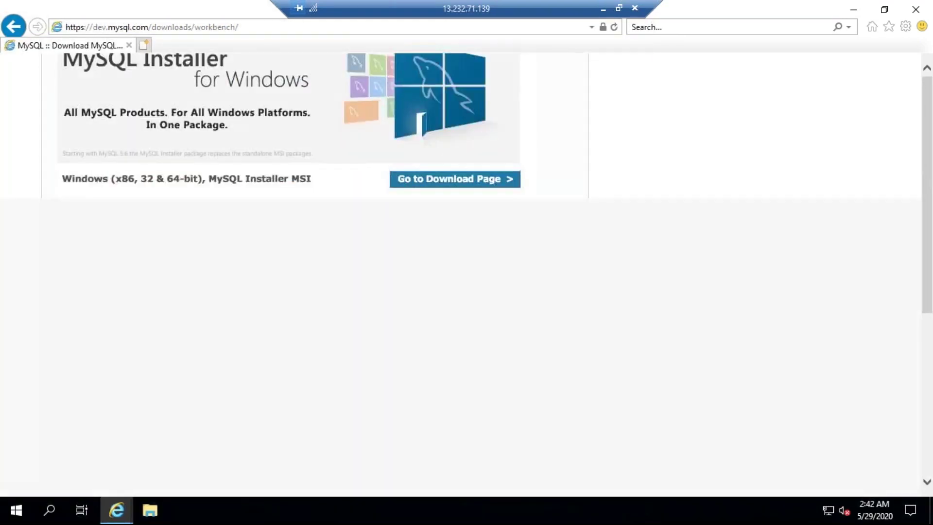
left_click(529, 248)
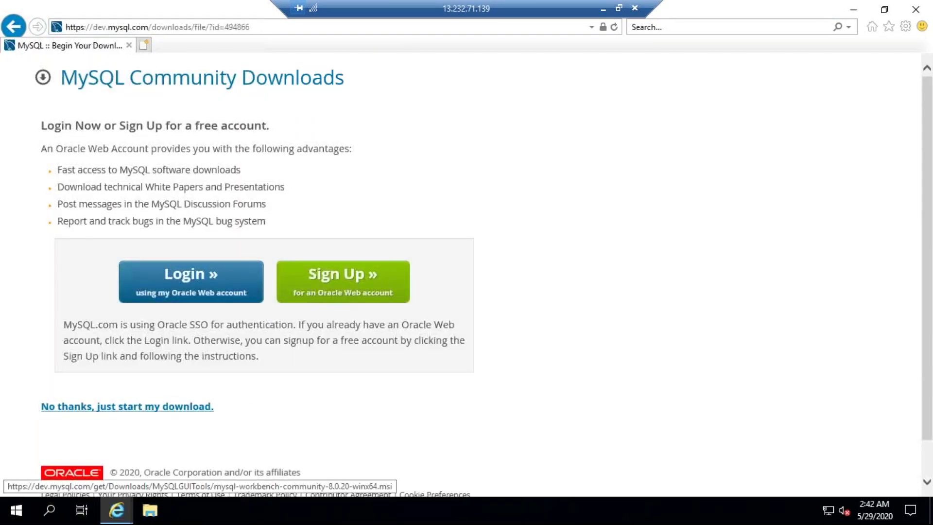
left_click(127, 406)
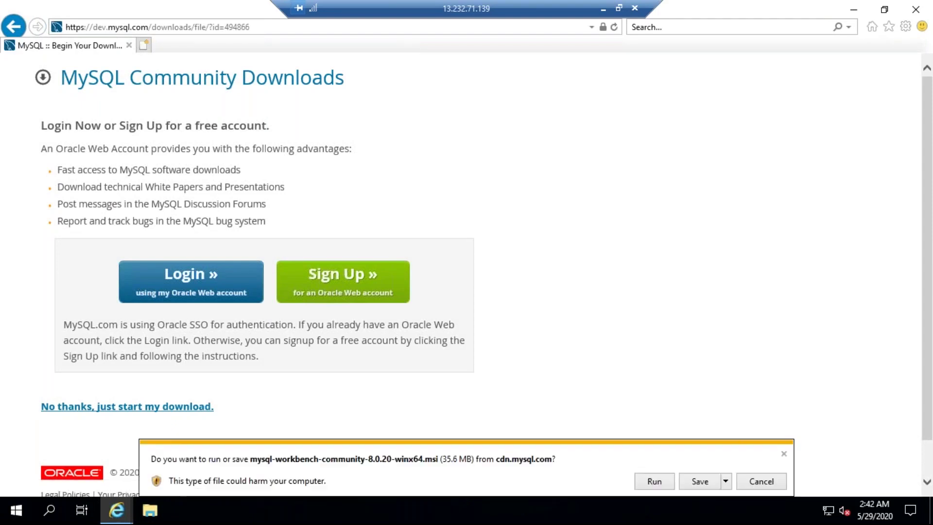
left_click(654, 481)
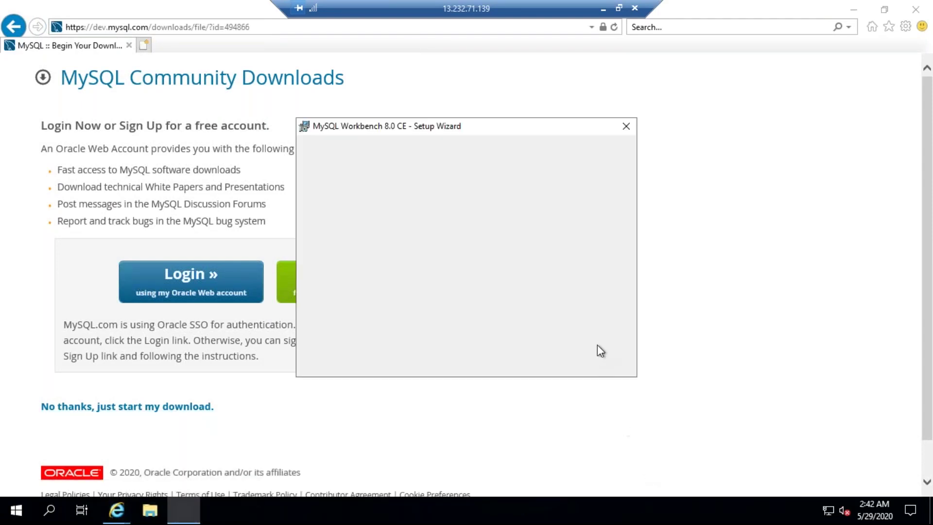
- Install MySQL Workbench 8.0 CE with the default folder and Complete setup type, and finish the wizard with launching Workbench enabled
left_click(536, 364)
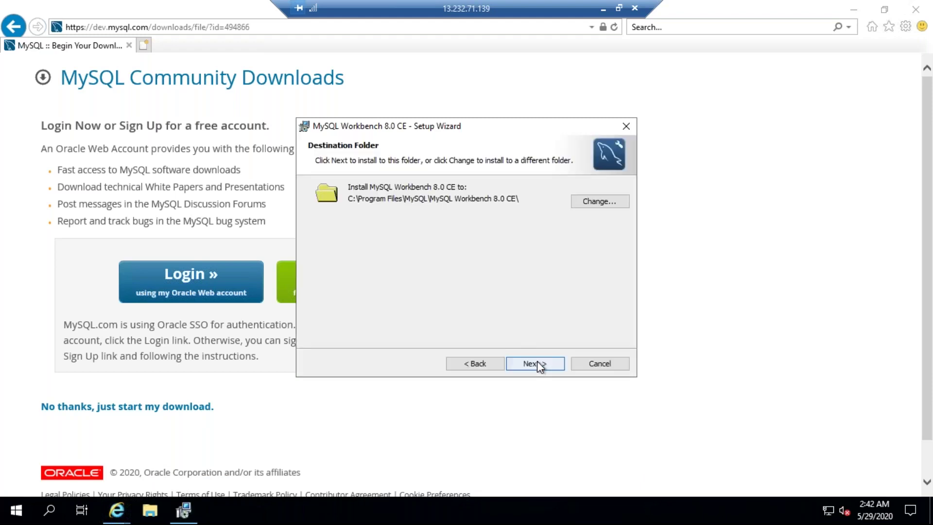
left_click(538, 361)
left_click(538, 361)
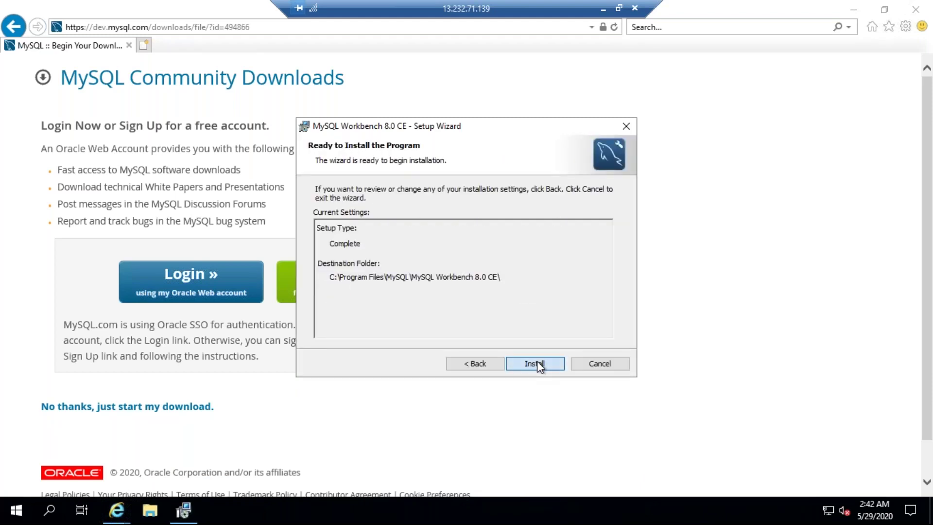
left_click(538, 362)
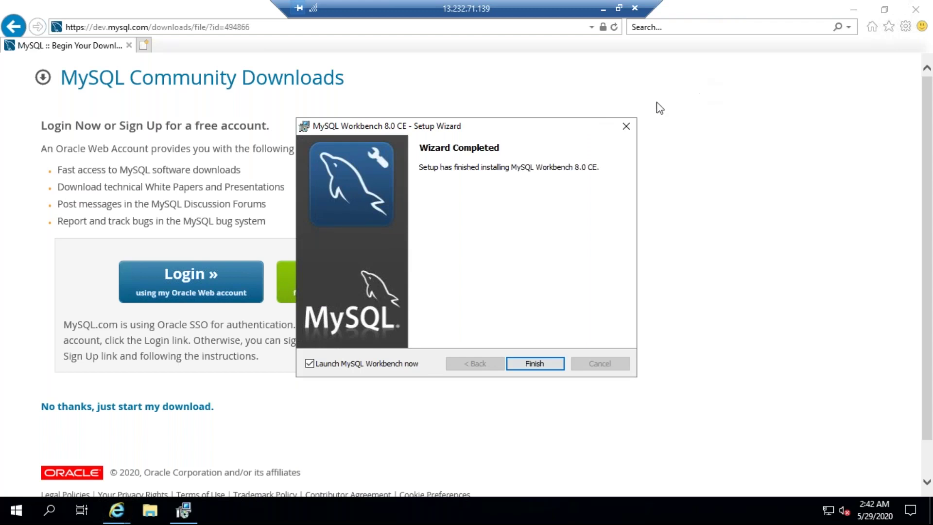
left_click(535, 364)
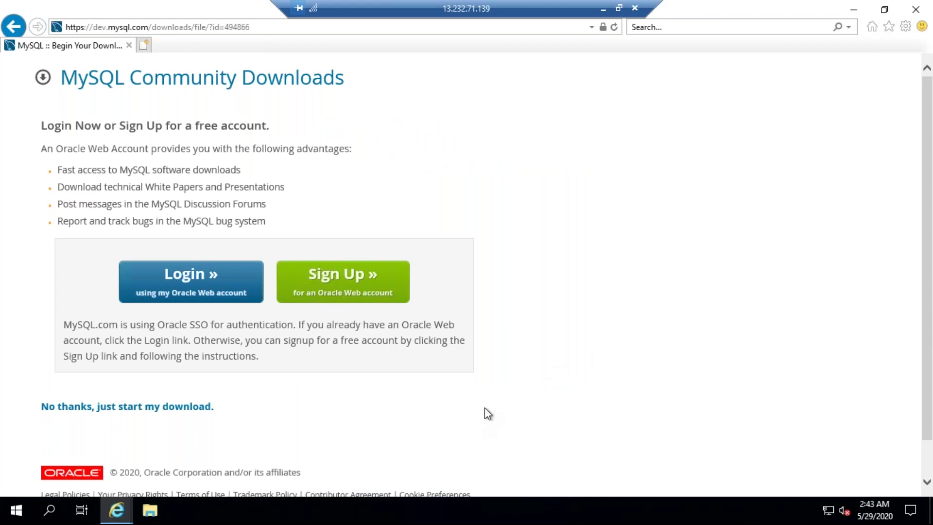
- Switch to the RDS console in local Firefox, open the cloudpandith-auroradb writer instance and copy its endpoint
key("super+d")
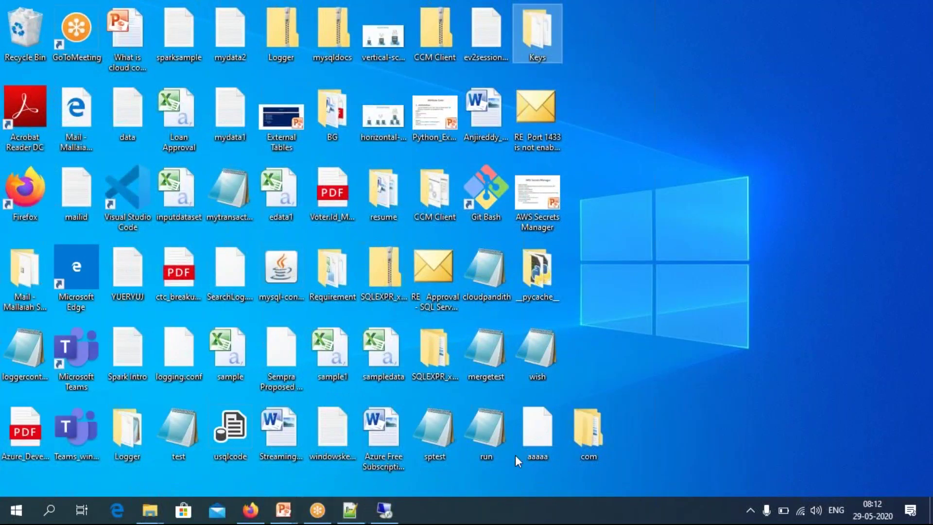
left_click(250, 509)
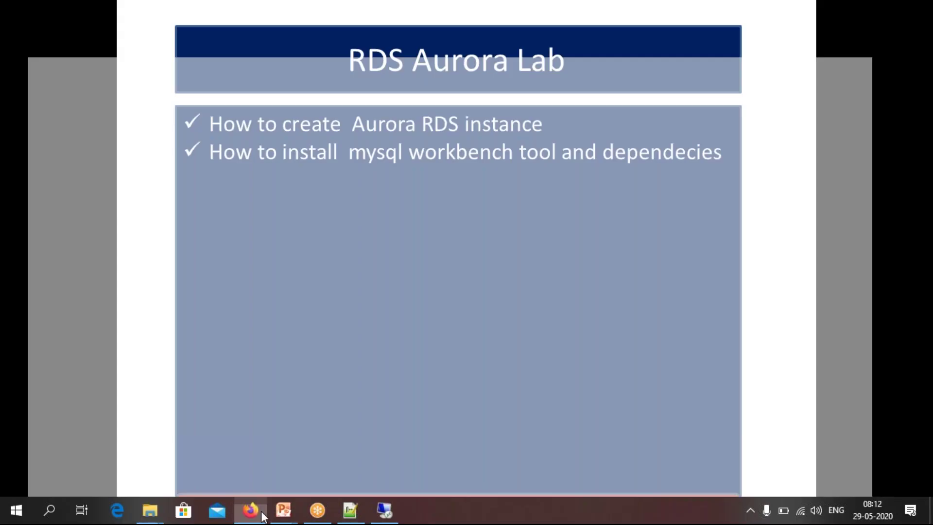
left_click(73, 11)
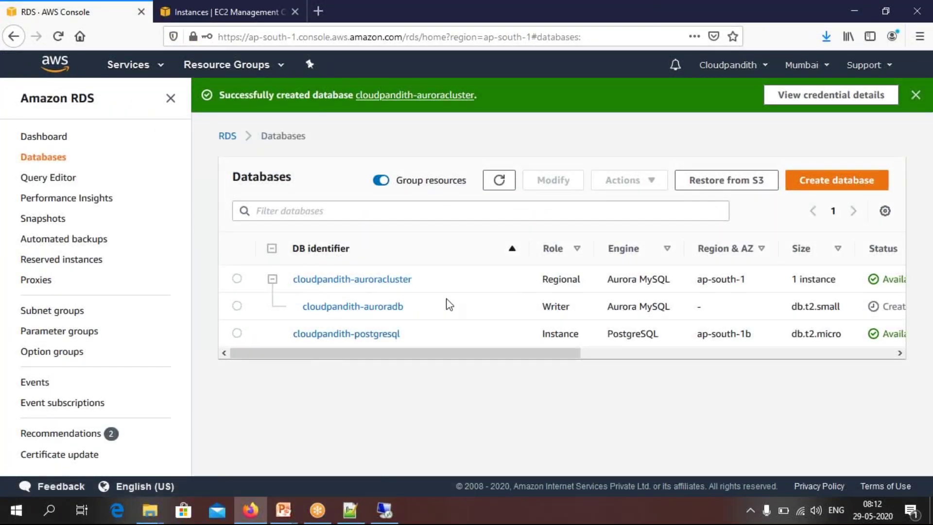
left_click(364, 310)
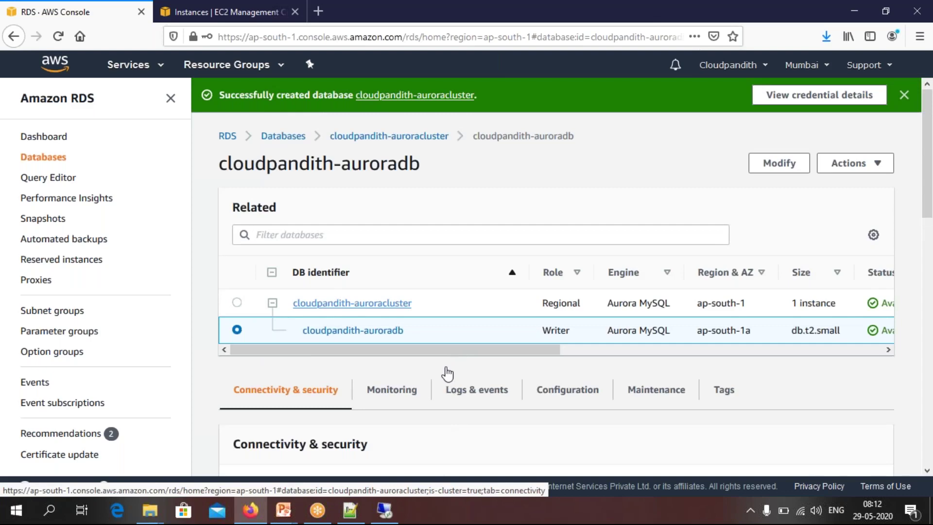
scroll(448, 373, "down", 4)
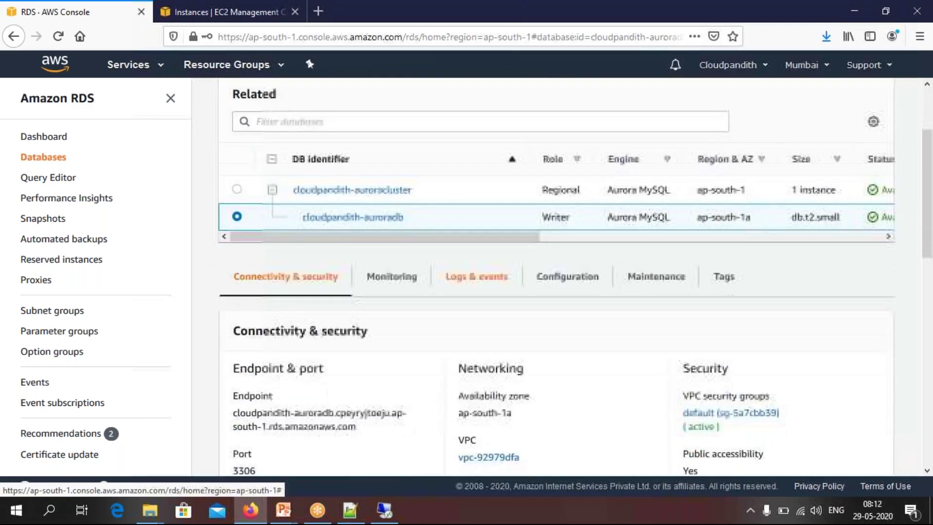
left_click_drag(362, 422, 225, 414)
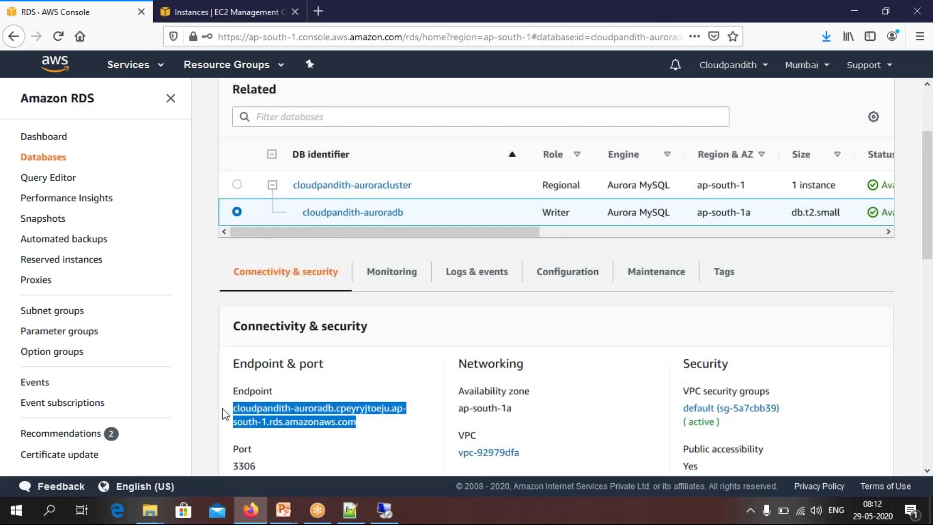
- Return to the remote session, maximize MySQL Workbench and start a new MySQL connection named auroraconn
left_click(384, 510)
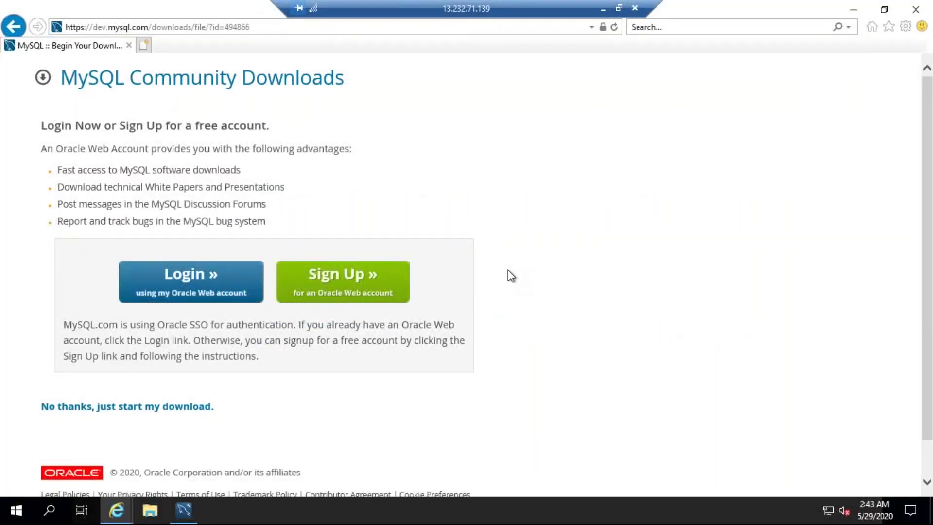
left_click(185, 511)
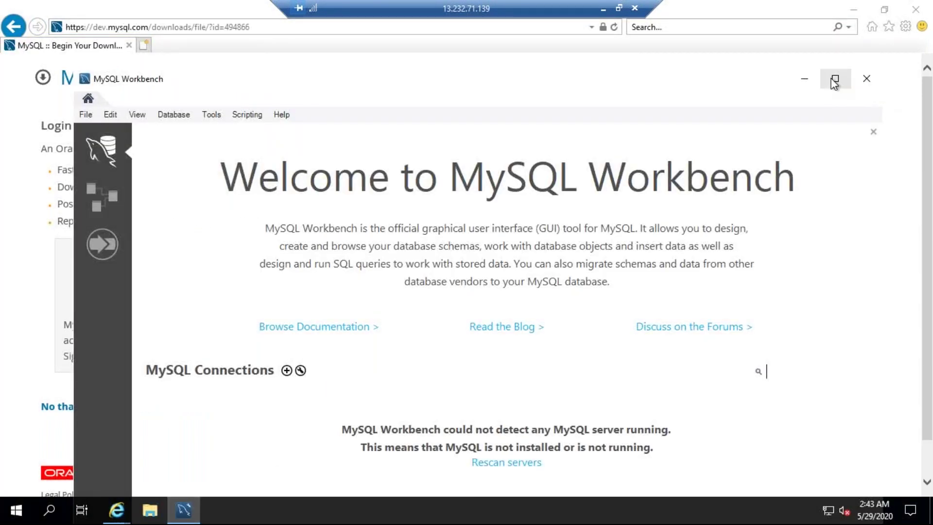
left_click(834, 79)
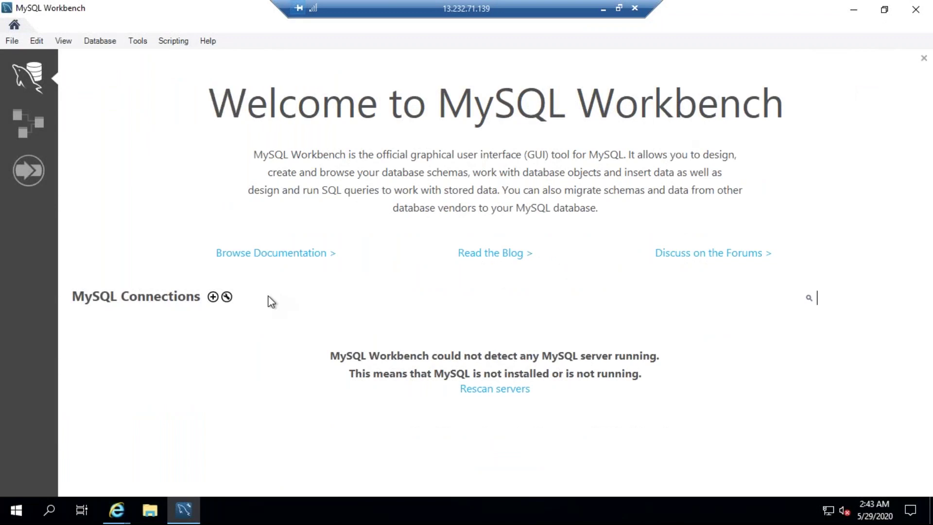
left_click(213, 297)
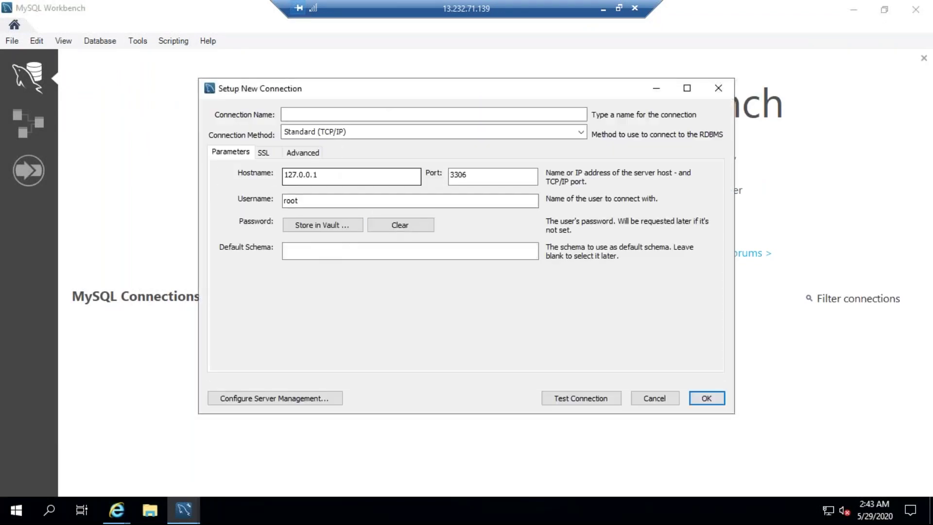
left_click(298, 114)
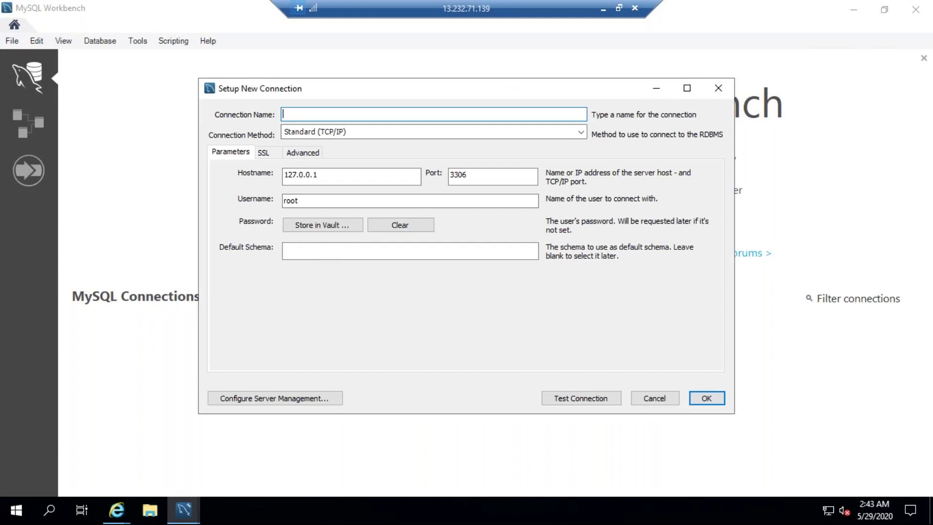
type("auroraconn")
- Replace the connection's hostname with the copied cloudpandith-auroradb endpoint
left_click_drag(333, 178, 273, 175)
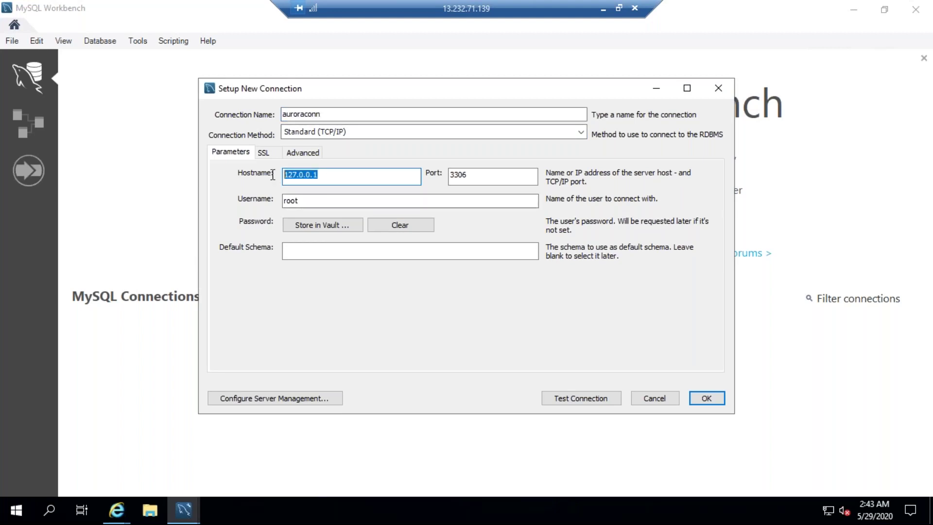
key("BackSpace")
key("ctrl+v")
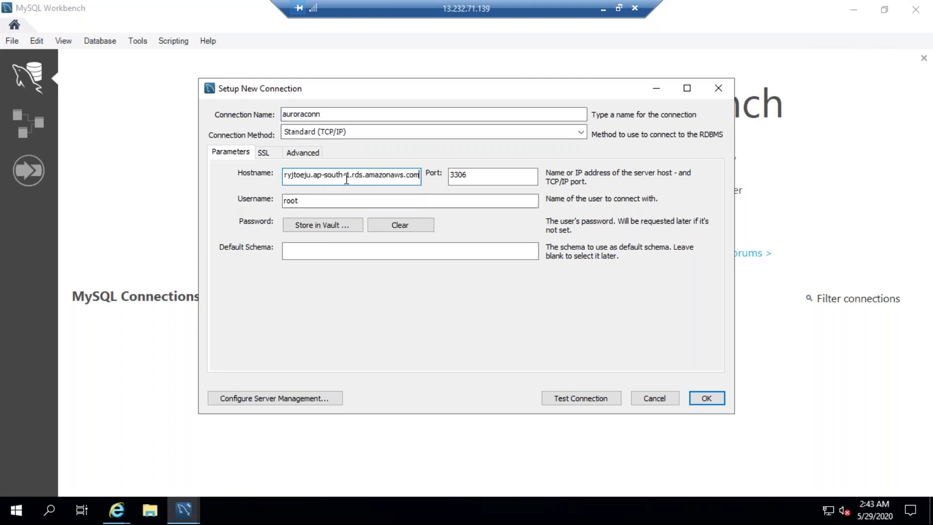
- Compare the port in the new Workbench connection with the port of cloudpandith-auroradb in the RDS console
left_click(604, 9)
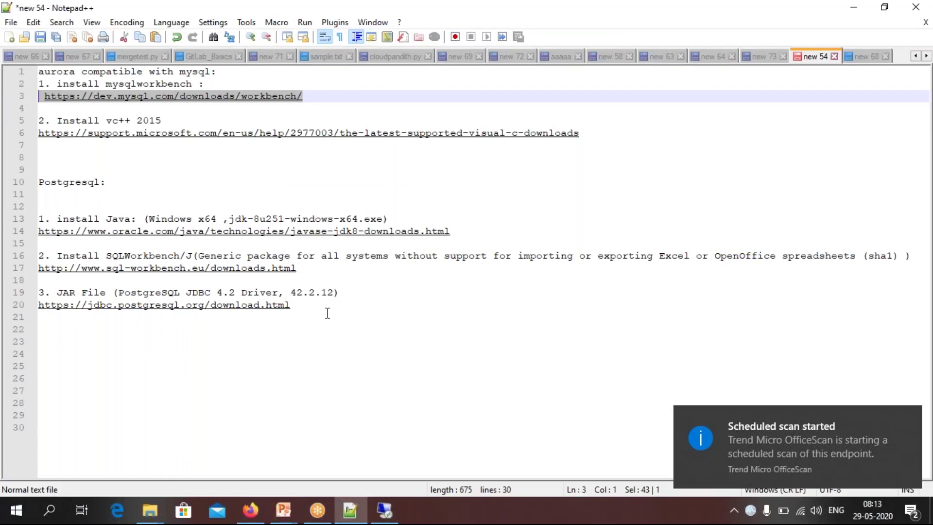
left_click(250, 510)
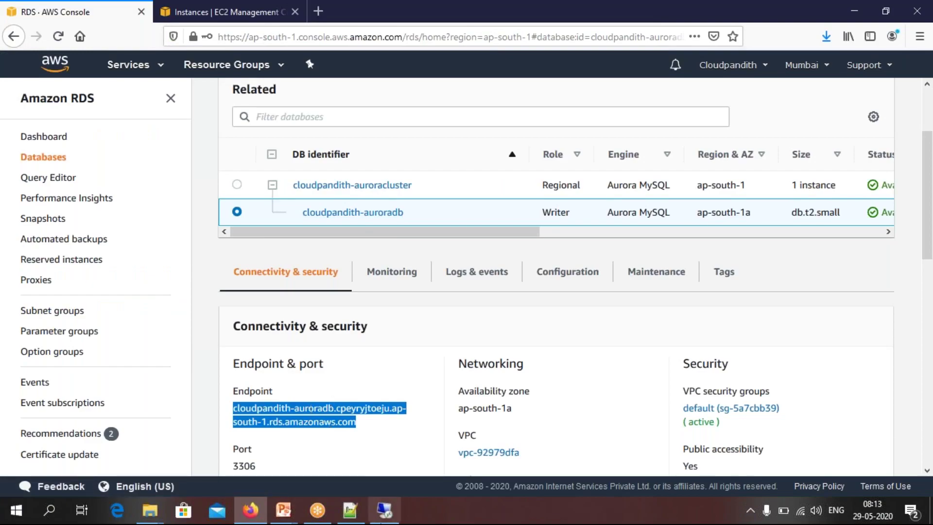
left_click(384, 510)
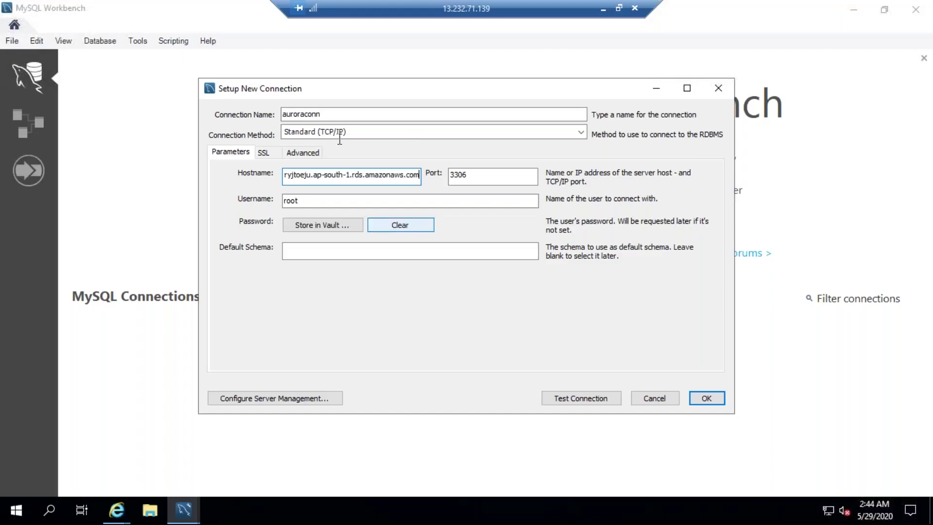
double_click(463, 177)
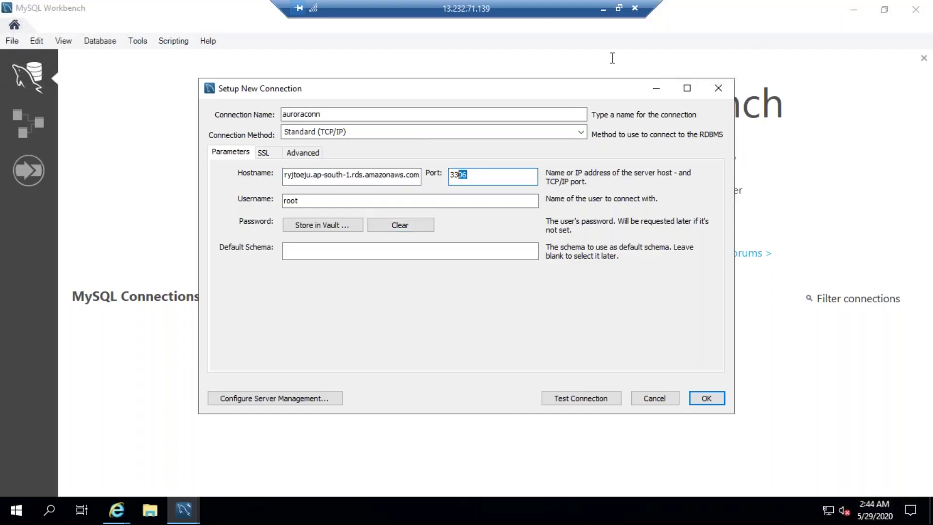
left_click(604, 11)
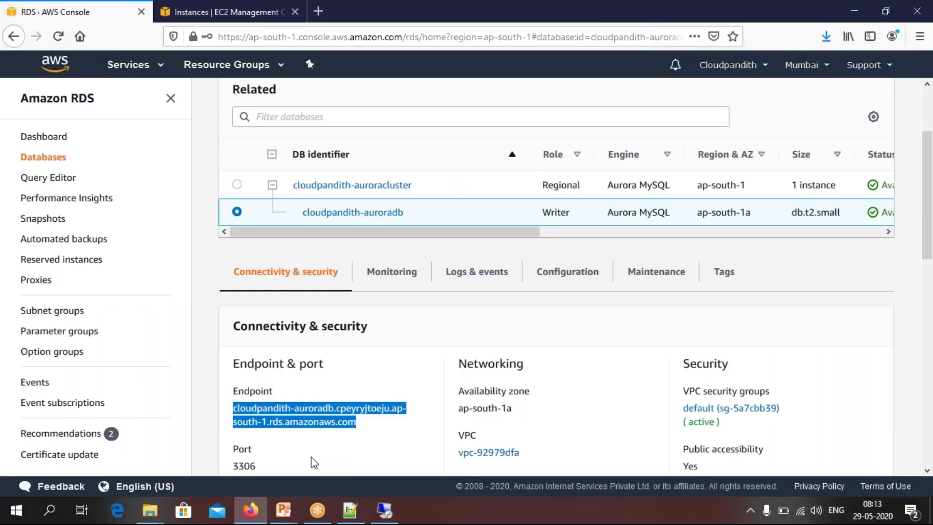
- Check the database port in the RDS console, return to the remote session and replace the new connection's username with the database username
left_click(269, 468)
left_click_drag(268, 469, 236, 467)
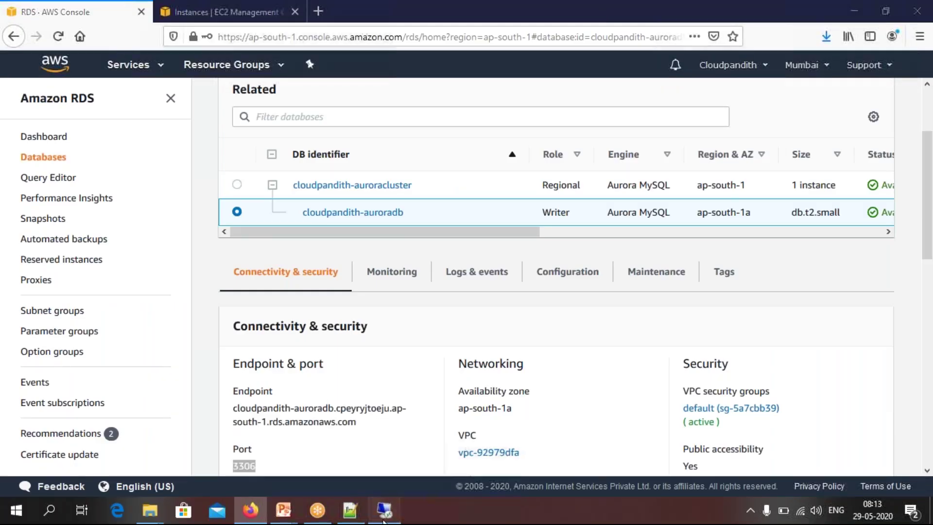
left_click(384, 510)
left_click(341, 201)
key("BackSpace")
key("BackSpace")
key("BackSpace")
key("BackSpace")
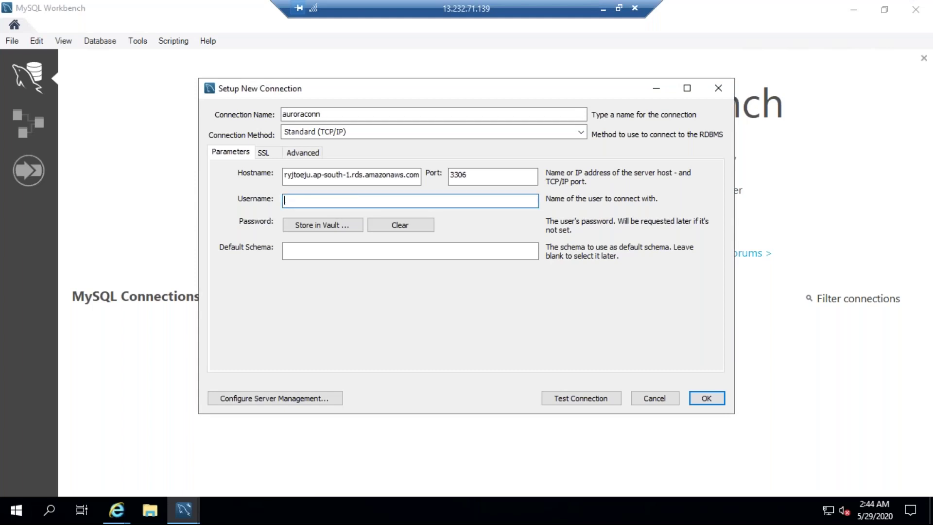
type("mallaiah")
- Store the database user's password in the vault for the auroraconn connection
left_click(319, 226)
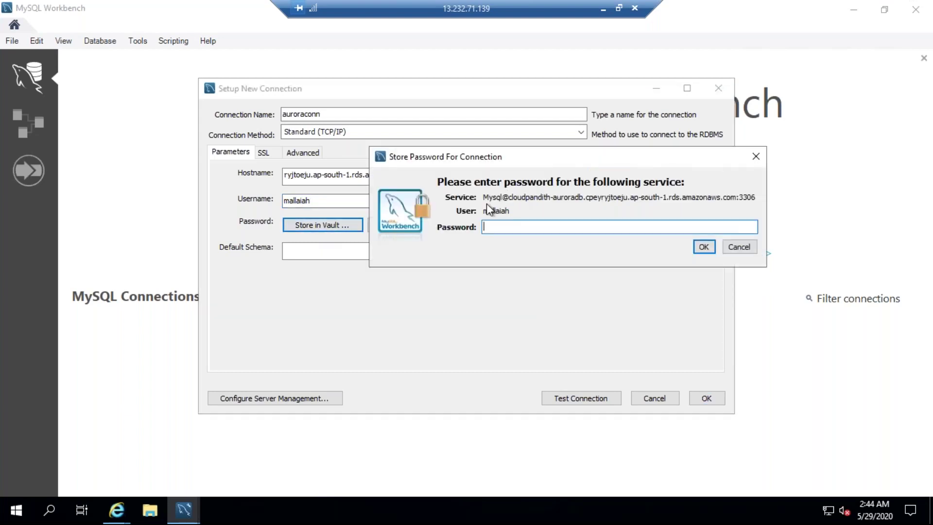
type("************")
left_click(704, 246)
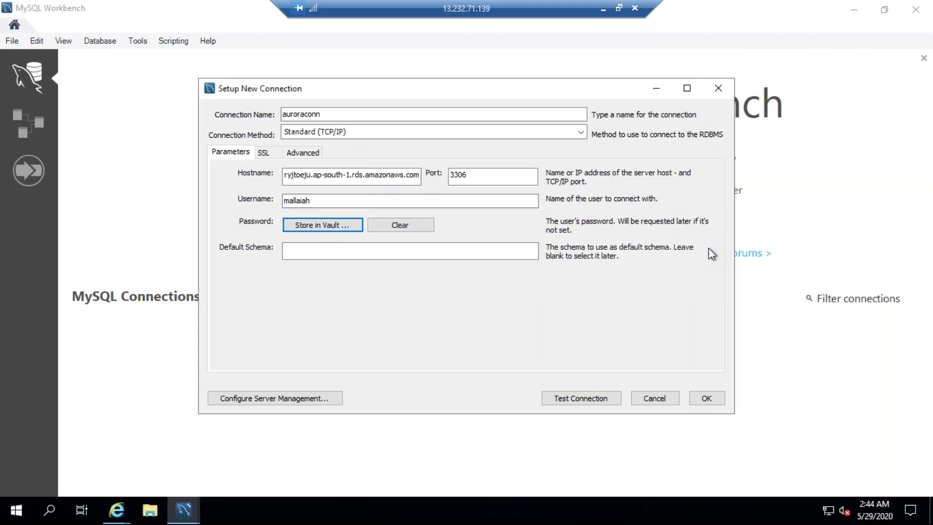
- Test the auroraconn connection and save it
left_click(589, 397)
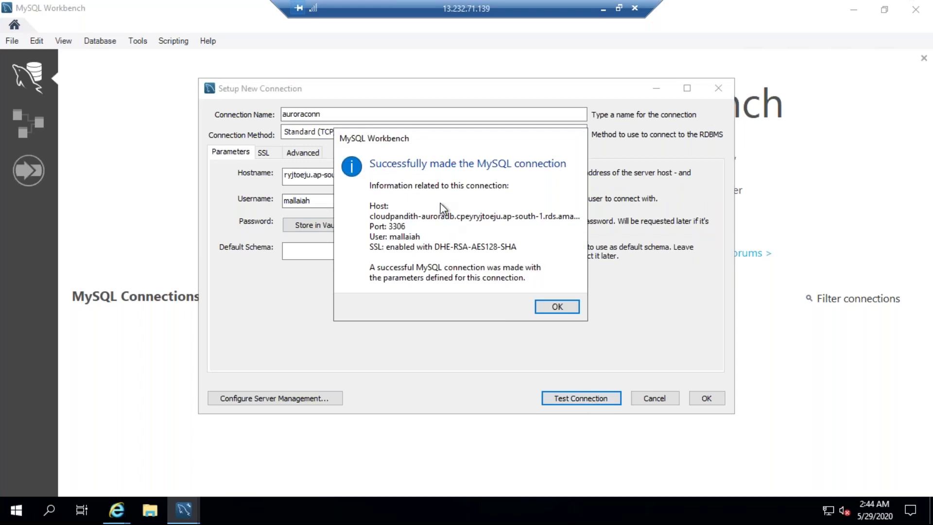
left_click(558, 306)
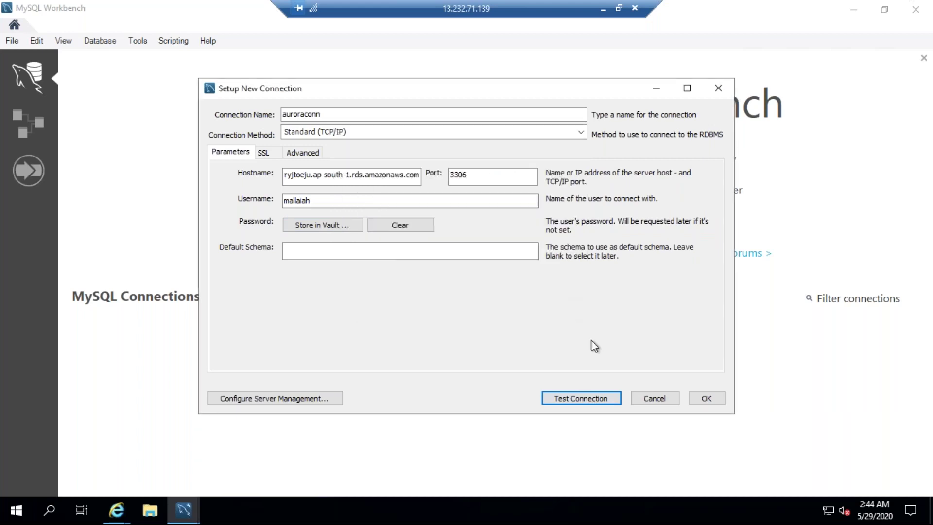
left_click(704, 399)
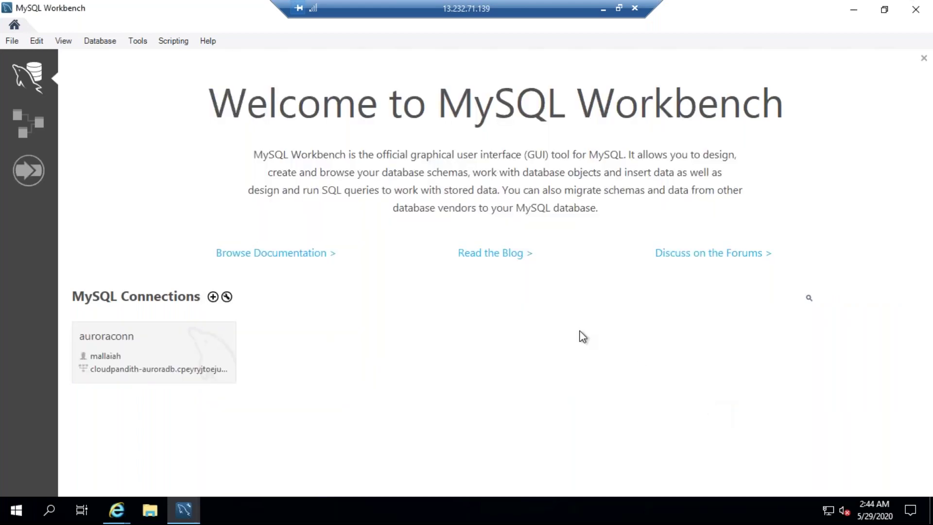
- Open the auroraconn connection and expand the sample schema to look at its tables
left_click(98, 343)
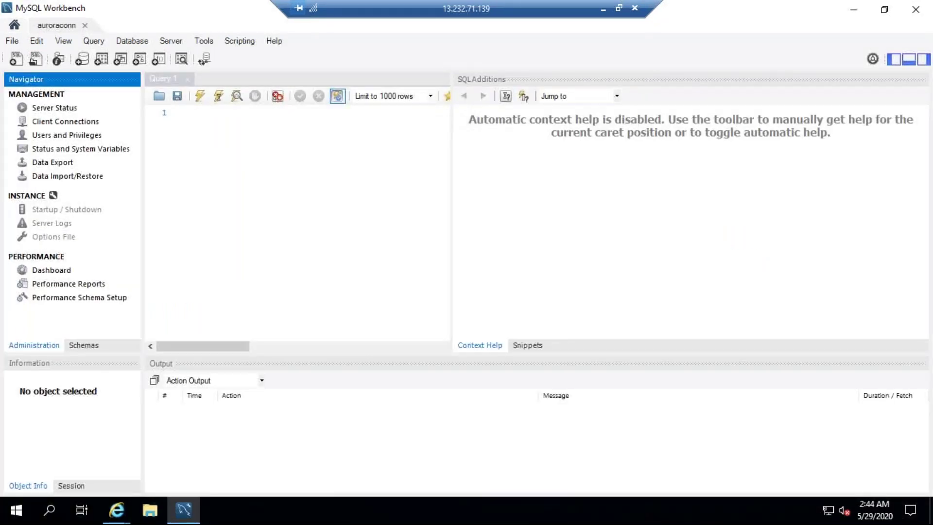
left_click(81, 346)
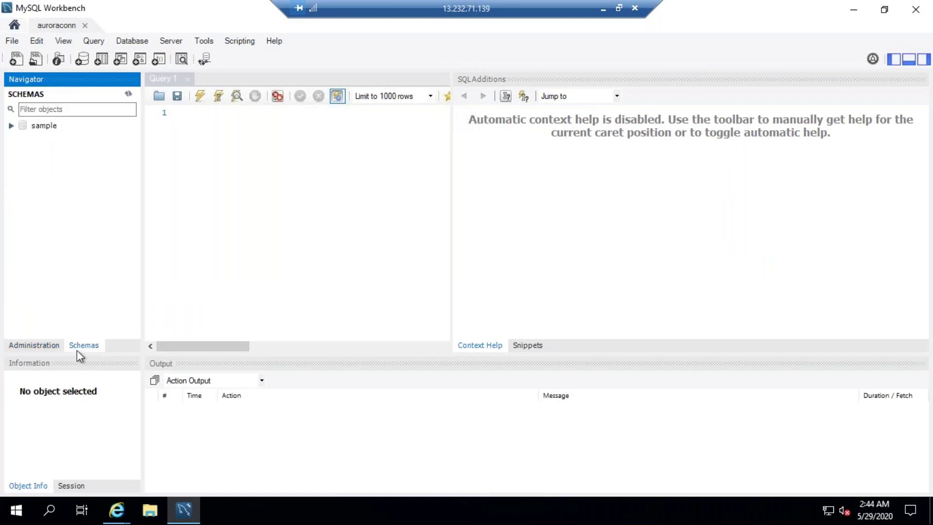
left_click(10, 126)
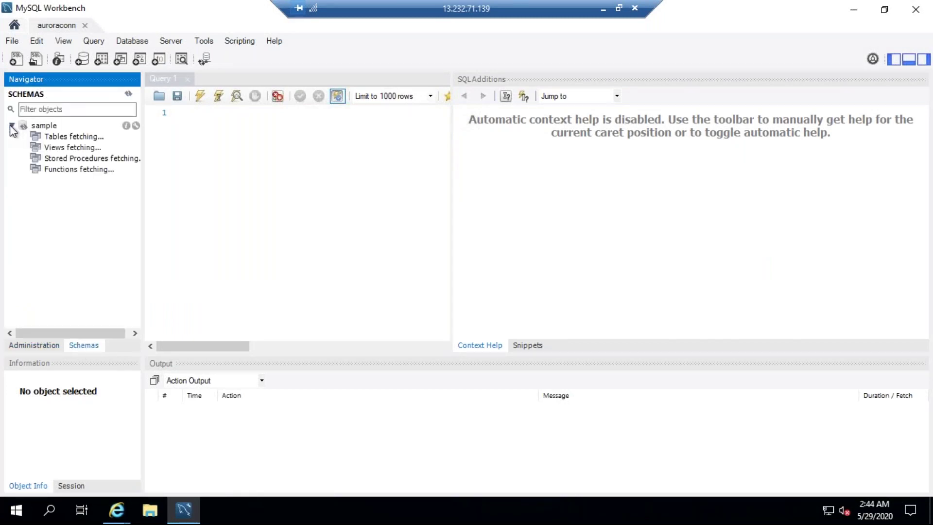
left_click(52, 138)
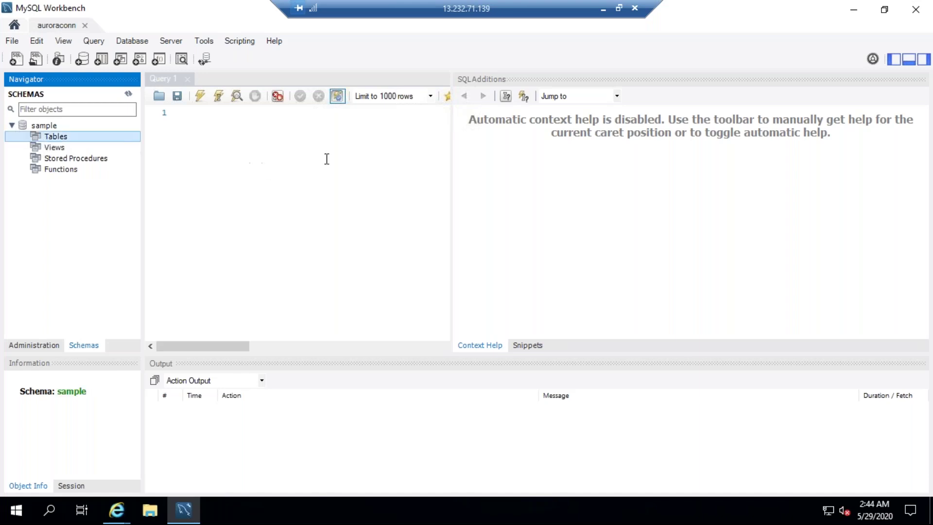
- Hide the SQL Additions pane and place the cursor in the Query 1 editor
left_click(924, 60)
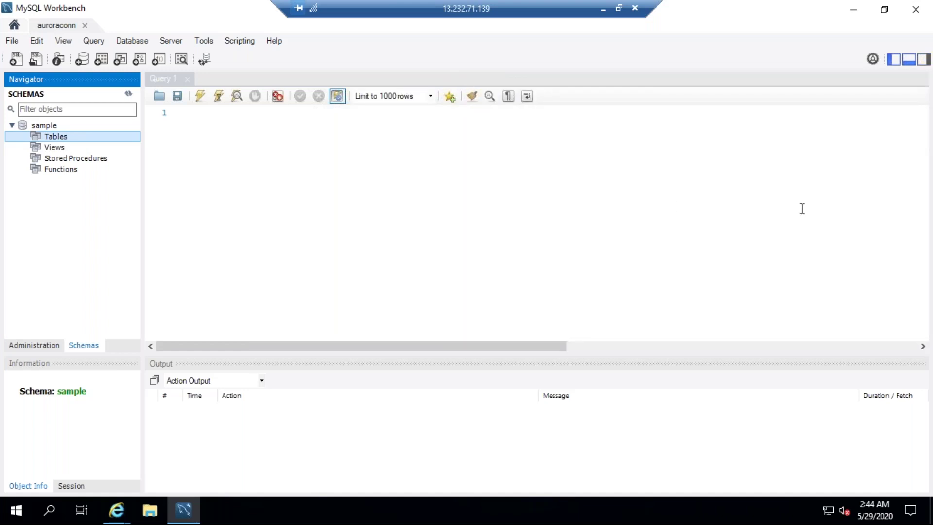
left_click(247, 132)
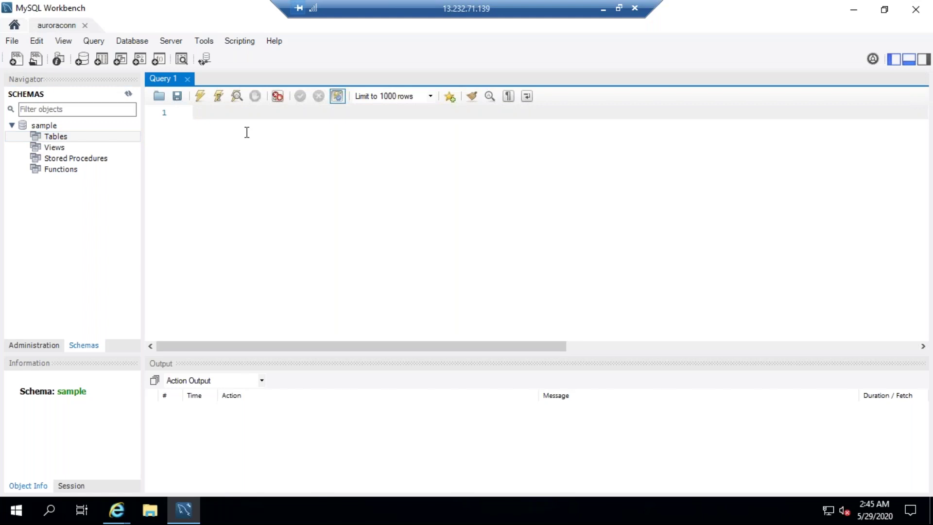
type("create")
key("ctrl+a")
key("BackSpace")
- Write and execute the statement "use sample;" in Query 1
type("use sample;")
left_click(200, 97)
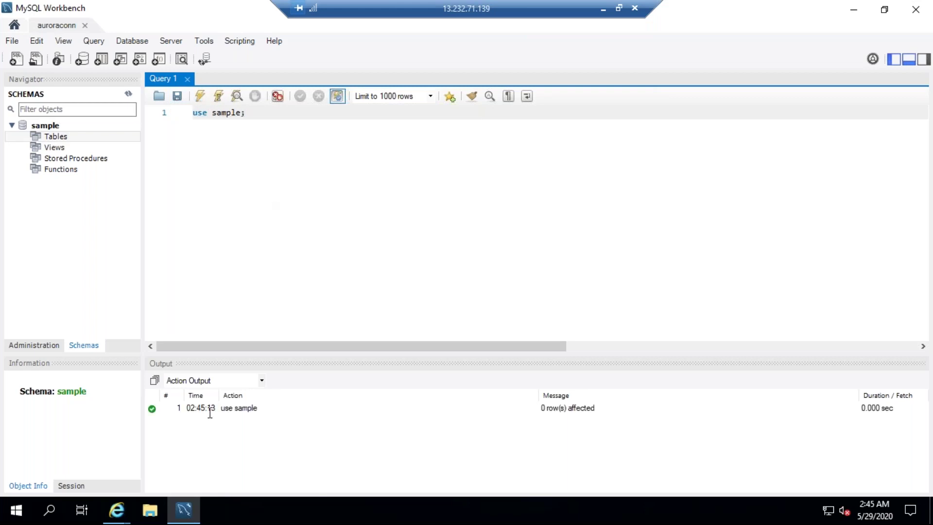
- Create the table cust with columns cid int and cname varchar(50) by SQL, commenting out the "use sample;" line before executing
key("Return")
type("create t")
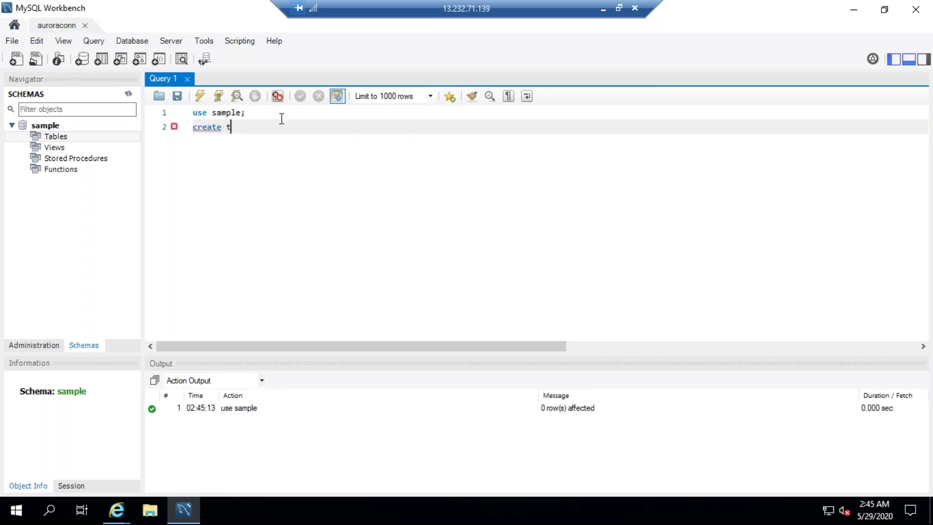
type("able cust(cid int,cname varchar(50))")
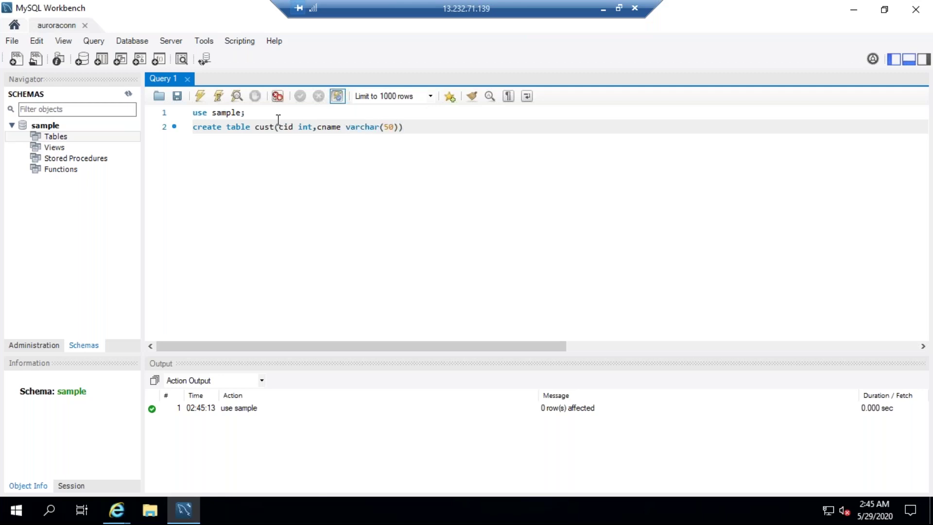
left_click(251, 115)
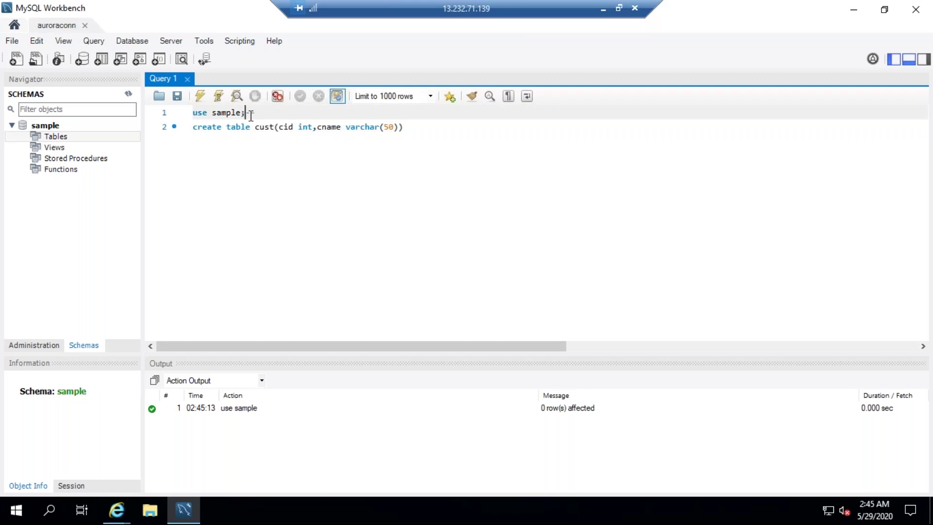
type("--")
left_click(279, 115)
key("BackSpace")
key("BackSpace")
left_click(202, 94)
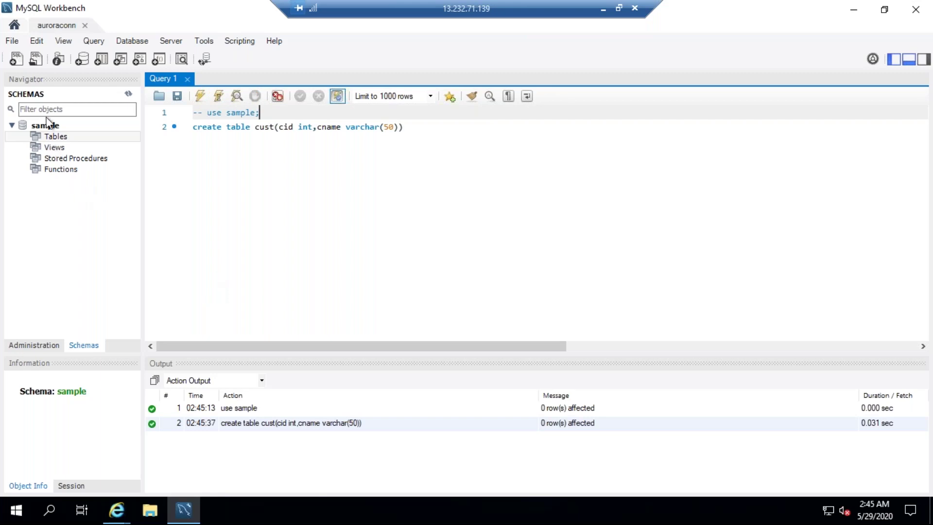
- Refresh the schema tree and expand the tables of the sample schema to check for cust
left_click(129, 94)
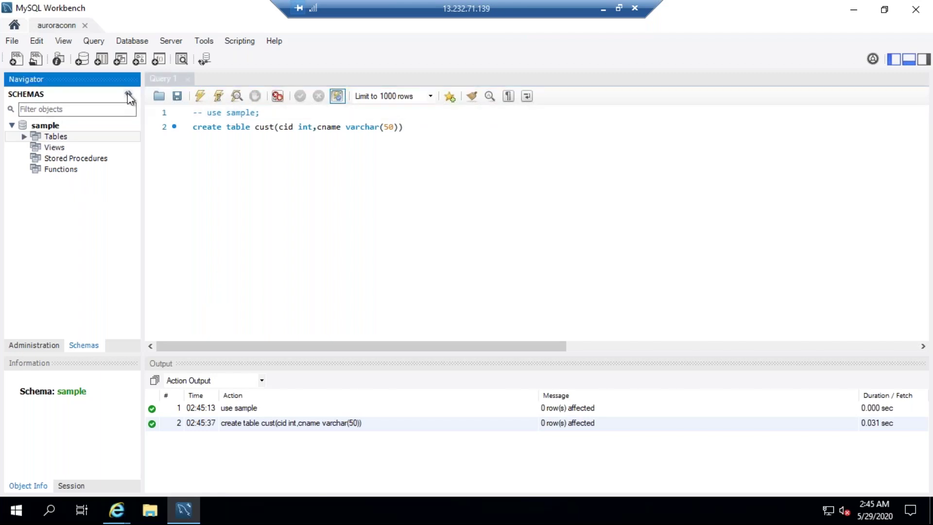
left_click(25, 137)
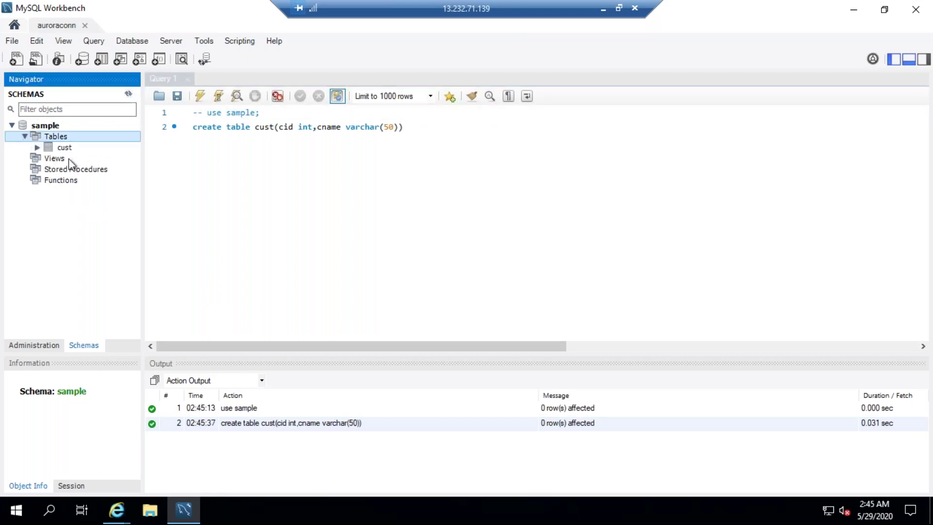
- Comment out the create table statement and start a new line below it
left_click(413, 130)
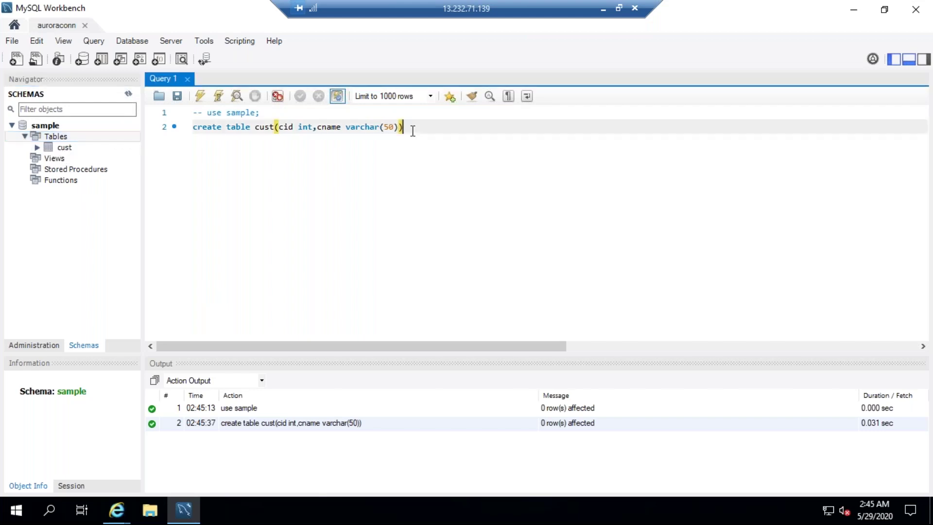
key("Home")
type("--")
key("End")
key("Return")
- Write and execute an insert statement adding two rows to cust, with cid 1 and 2 and a sample first name each
type("insert into")
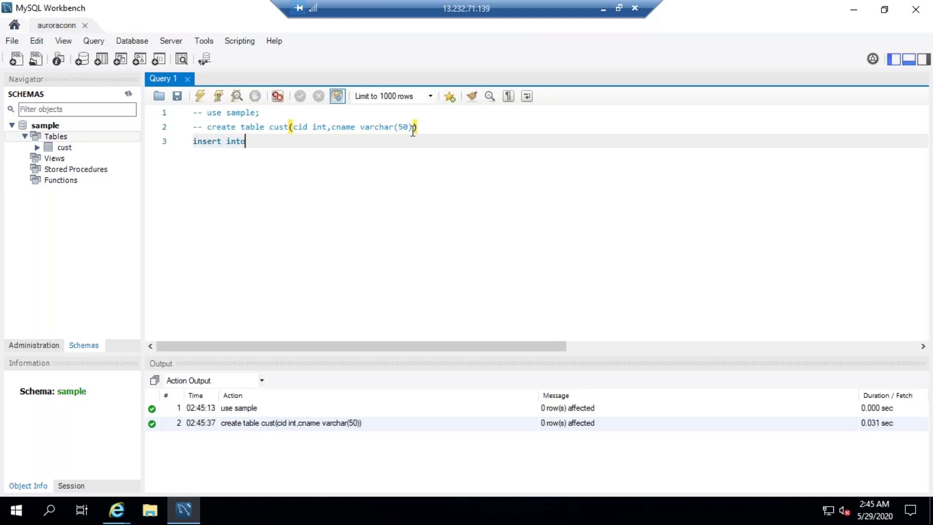
type(" cust values(1,''john")
key("Right")
type("),")
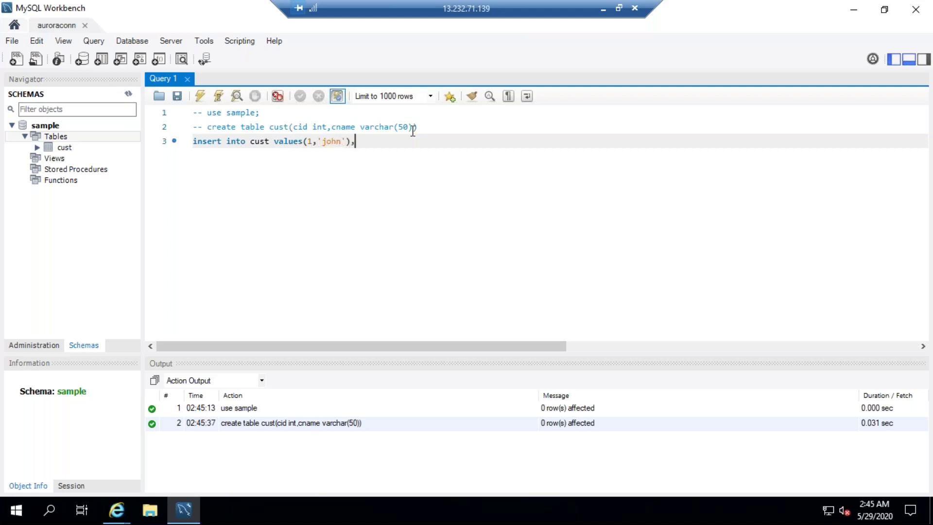
key("Return")
type("(2,'")
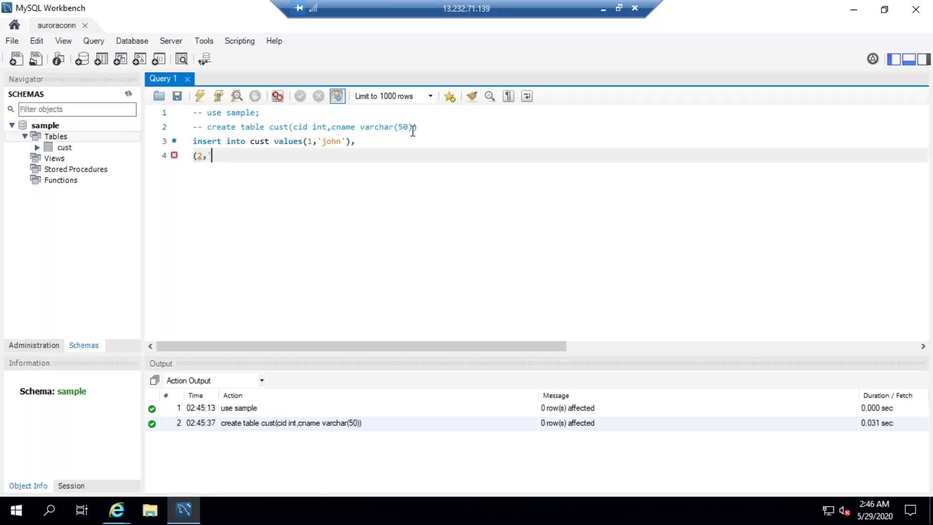
type("sam')")
left_click_drag(235, 155, 193, 141)
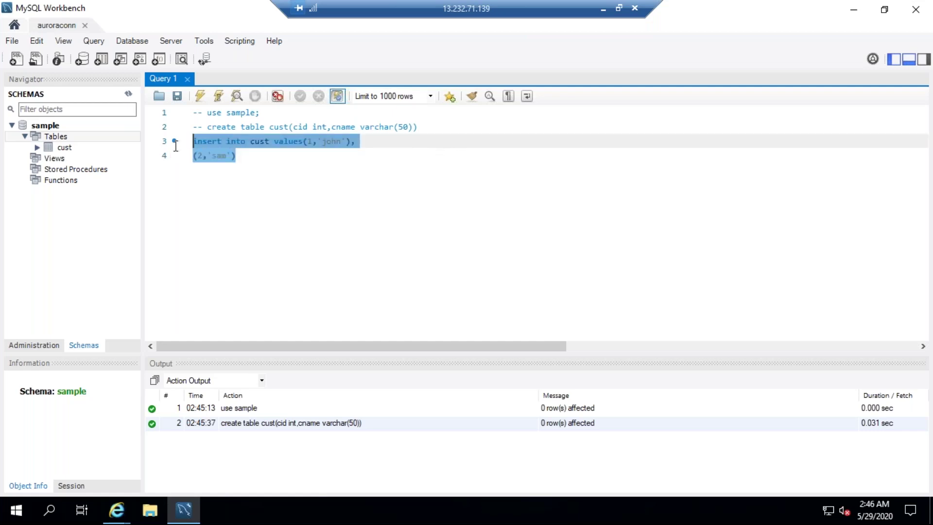
left_click(199, 96)
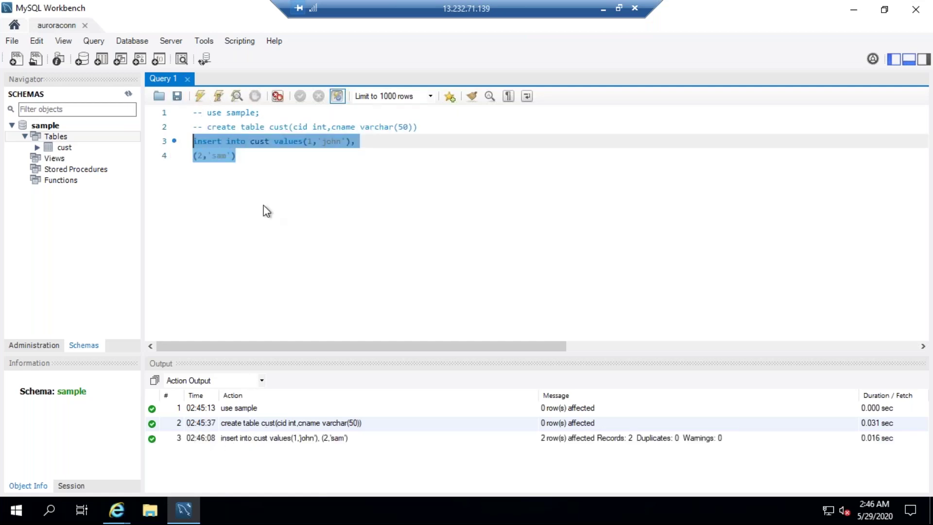
- Comment out both lines of the insert statement
left_click(253, 156)
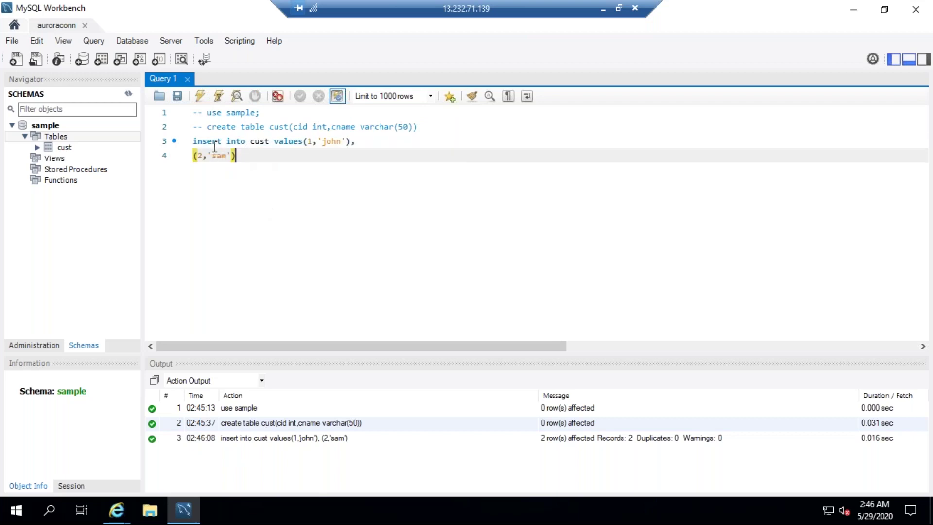
left_click(193, 141)
type("--")
key("Down")
key("Left")
key("Left")
key("Left")
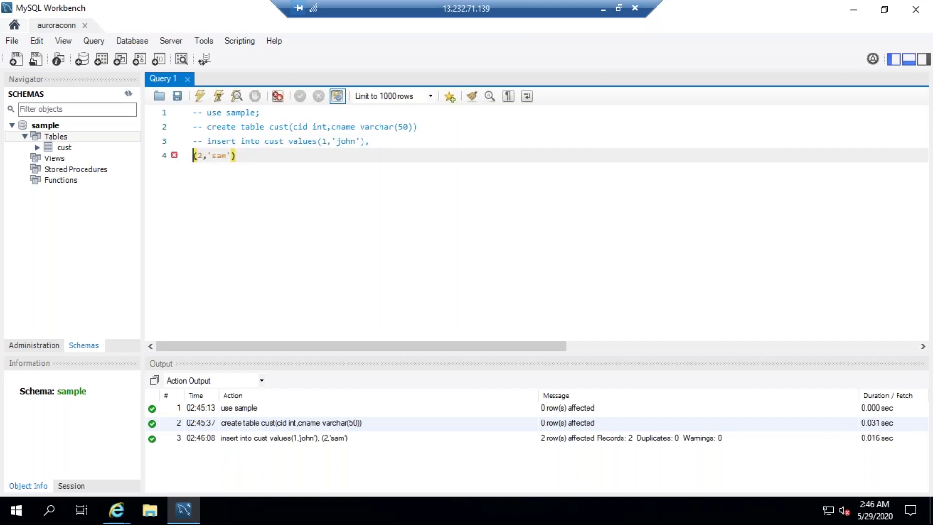
type("--")
key("End")
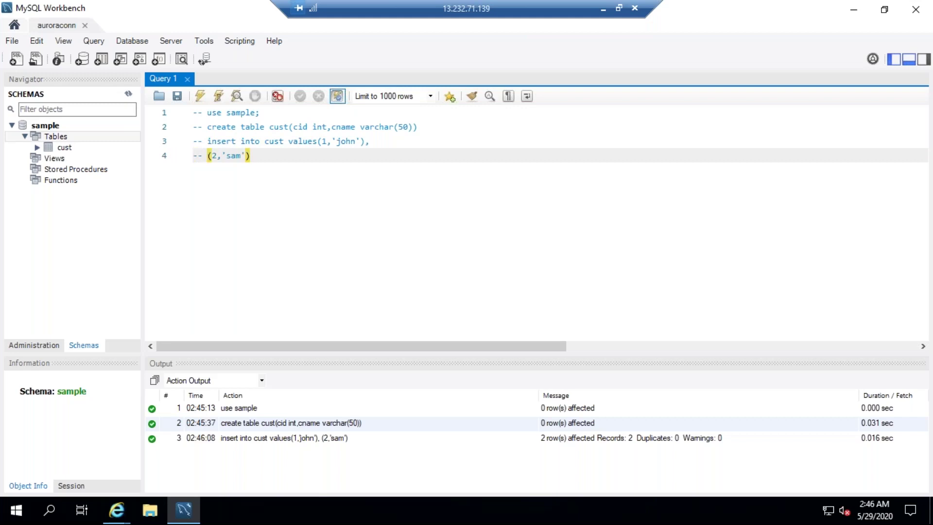
- Write and execute the query "select * from cust" on a new line
key("Return")
type("select * from cust")
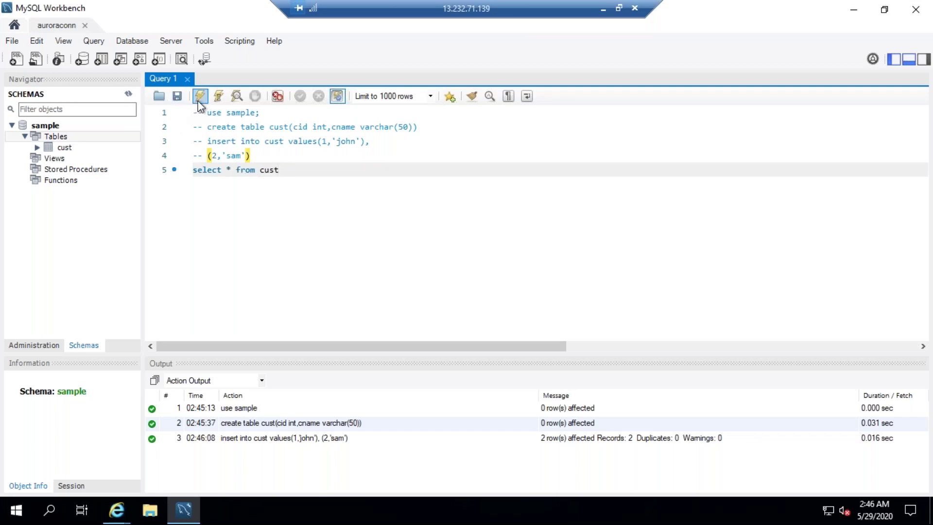
left_click(200, 96)
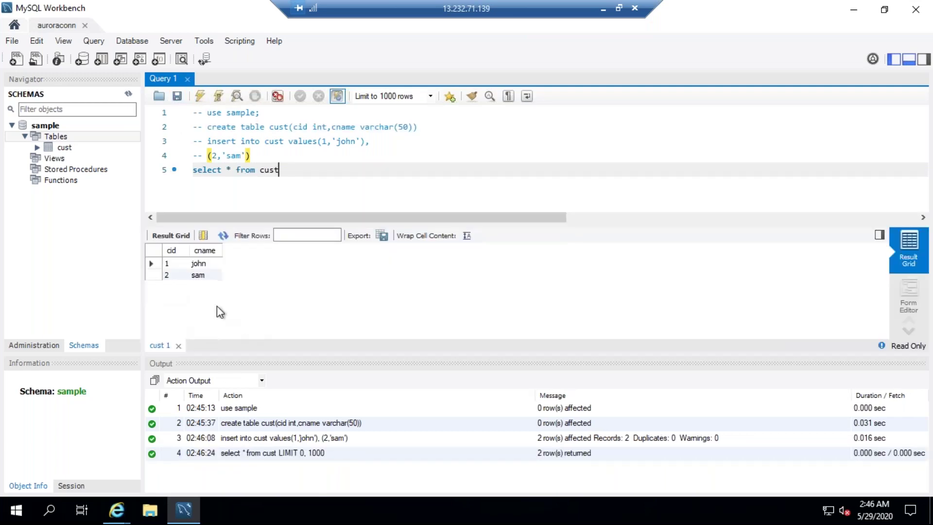
- Comment out the select query and add an empty line below it
left_click(195, 170)
type("--")
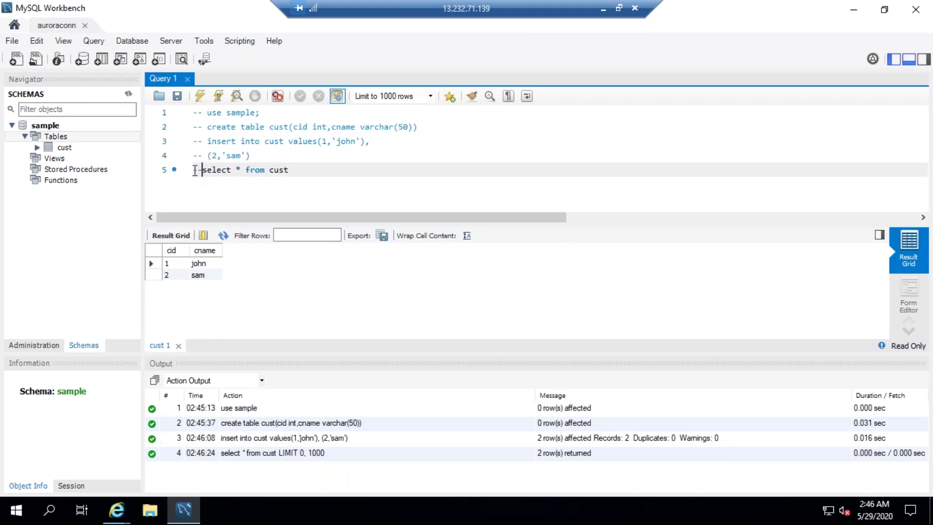
key("End")
key("Return")
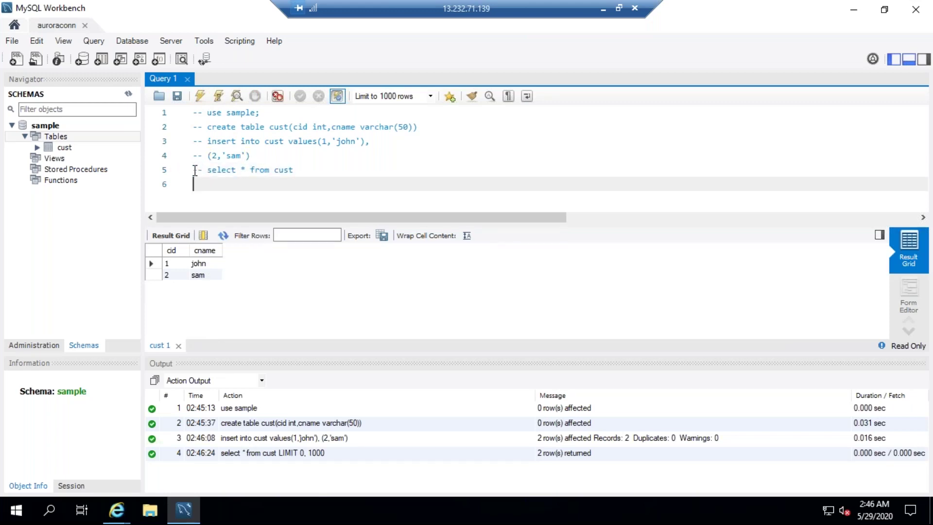
- Write and execute "update cust cname=" with a changed sample first name, followed by "where cid=1", on the empty line
type("update cust cname='johny")
left_click(202, 265)
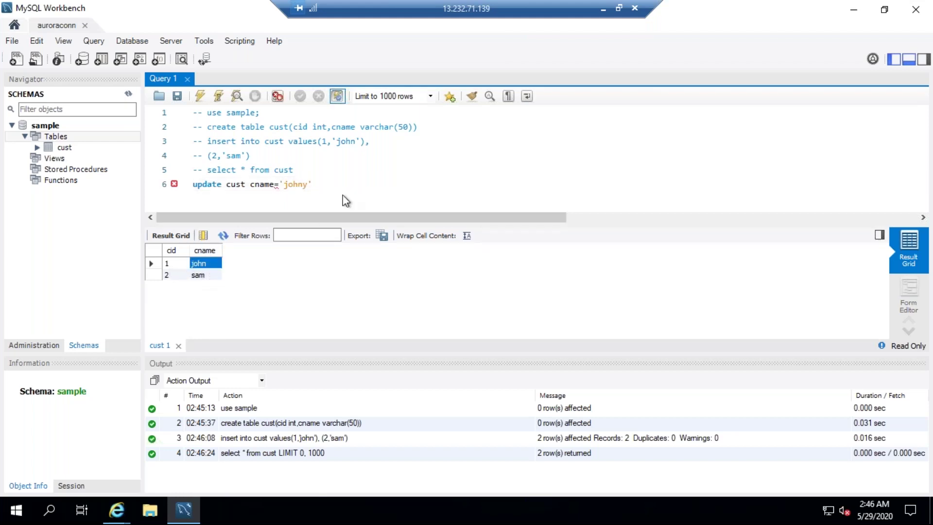
left_click(328, 183)
type("where cid=1")
key("shift+Home")
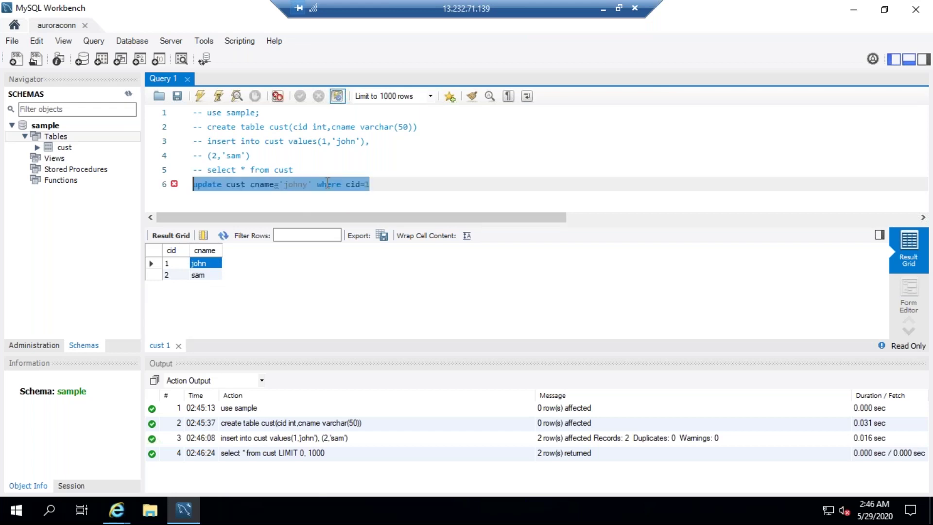
key("ctrl+space")
left_click(200, 97)
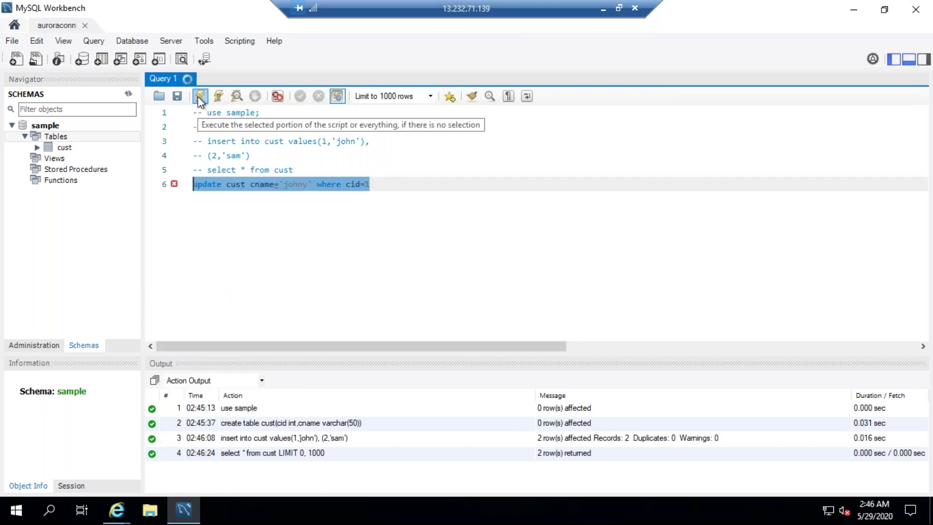
- Insert the missing keyword "set" before cname in the update statement and execute the statement
left_click(276, 186)
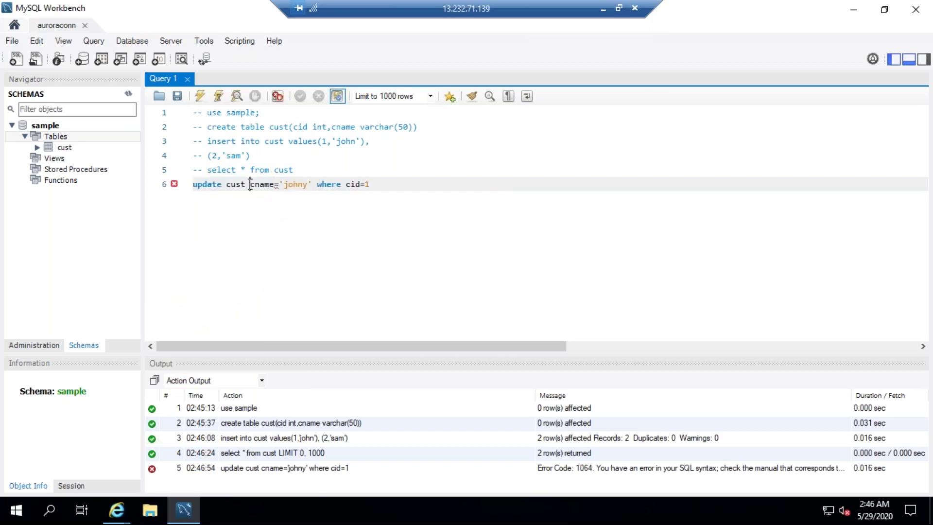
type("set")
key("End")
left_click_drag(389, 184, 193, 184)
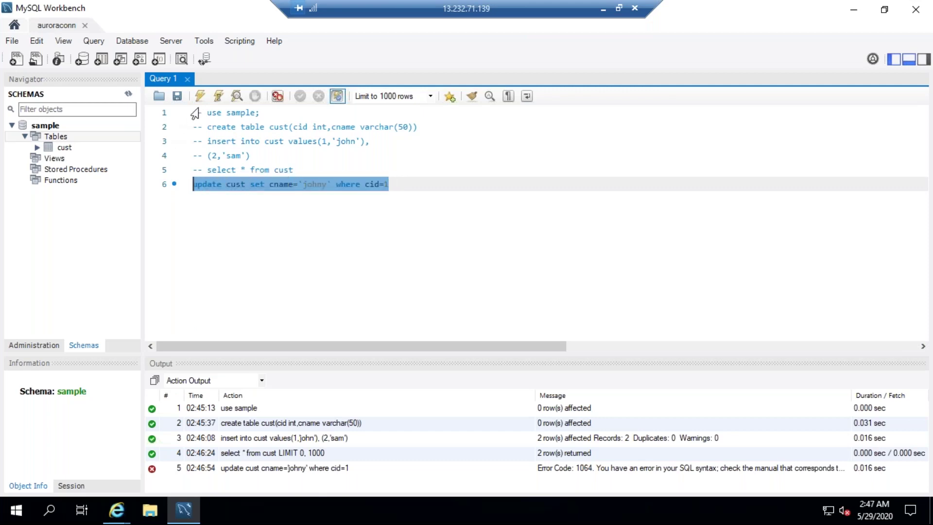
left_click(200, 95)
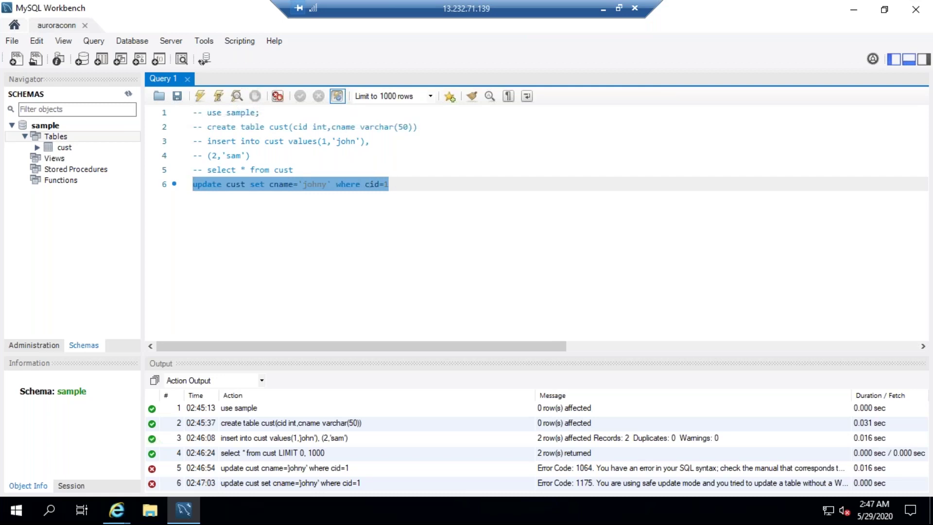
left_click(313, 171)
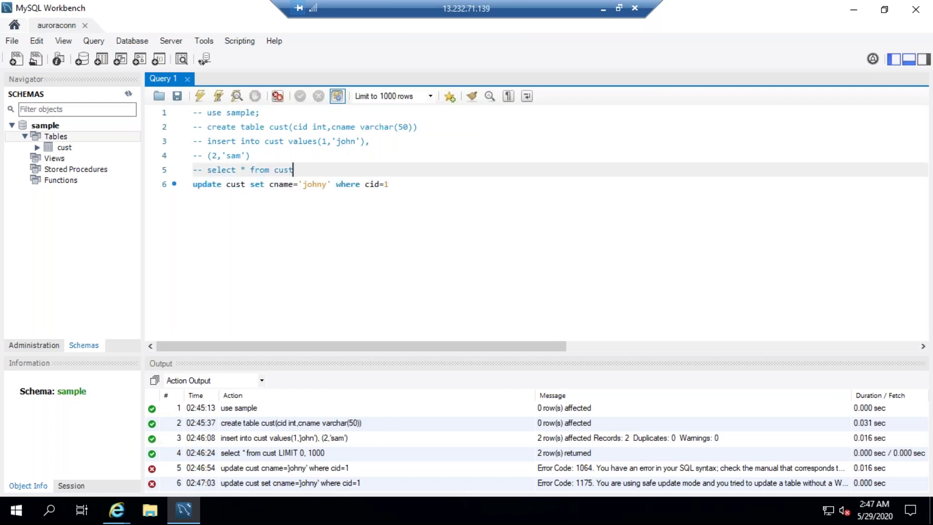
- Turn off Safe Updates in the SQL Editor preferences and execute the update statement again
left_click(37, 42)
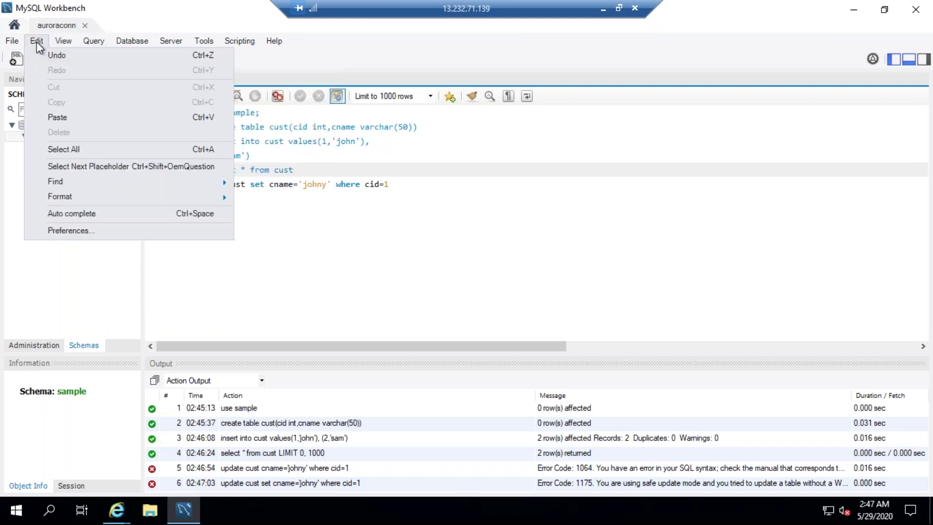
left_click(75, 231)
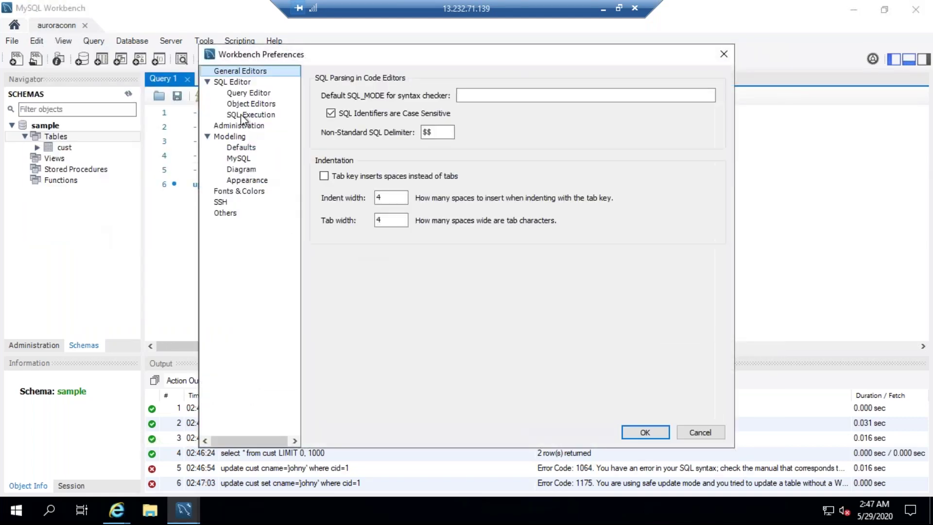
left_click(233, 84)
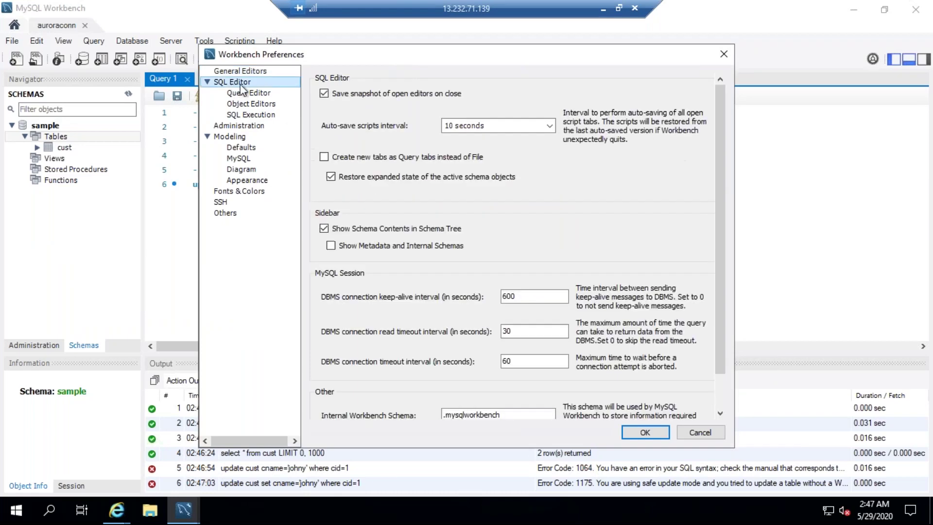
scroll(714, 348, "down", 2)
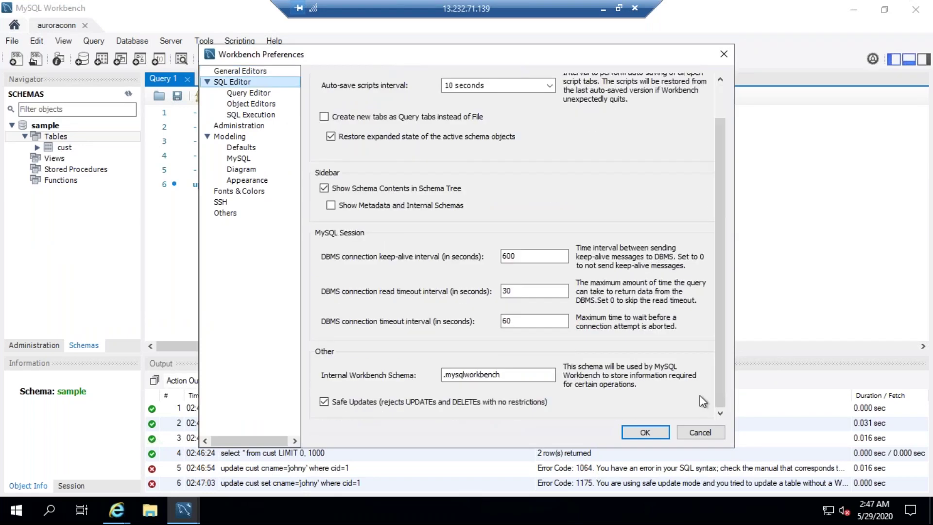
left_click(323, 402)
left_click(645, 433)
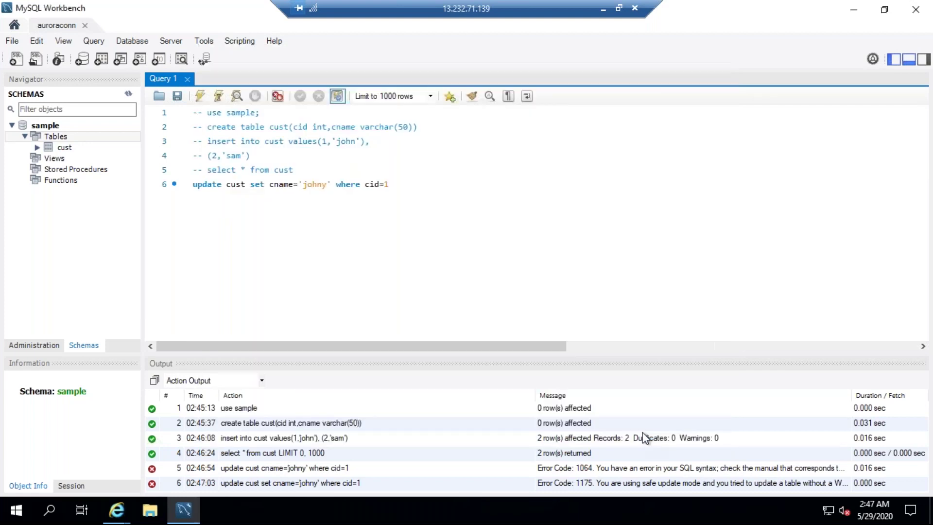
left_click_drag(399, 186, 194, 186)
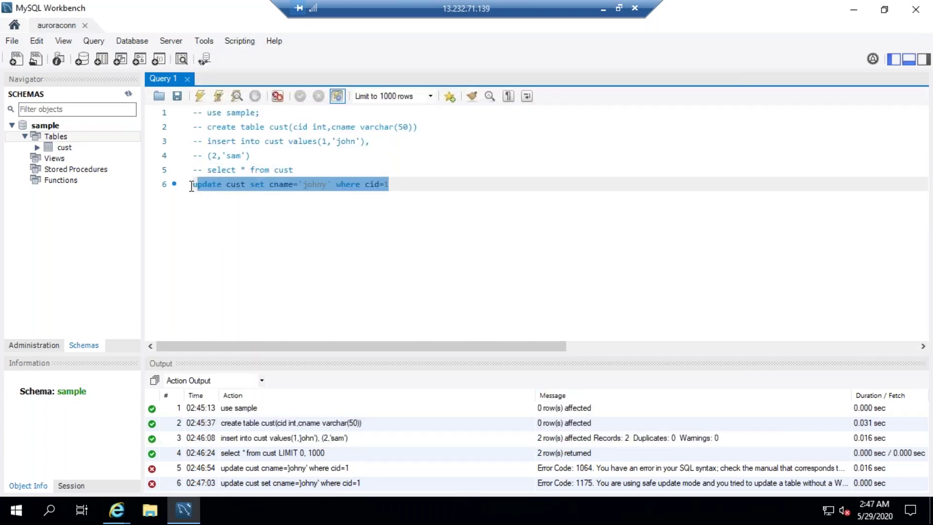
left_click(197, 100)
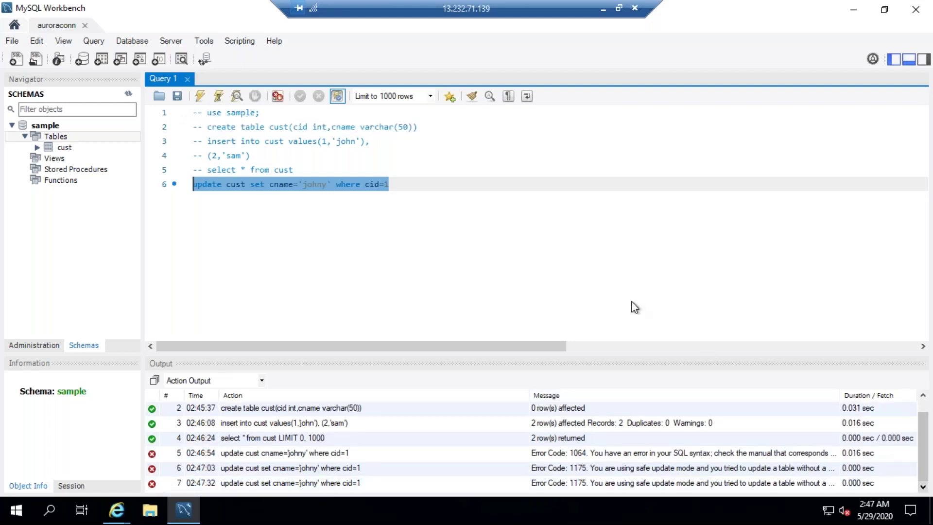
- Write and execute "set sql_safe_updates=0" on a new line below the update statement
left_click(404, 189)
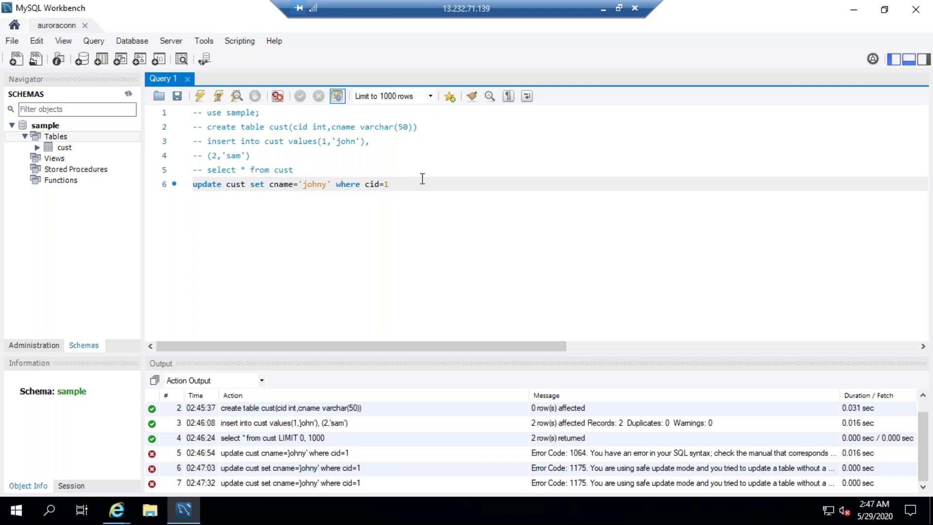
key("Return")
type("se")
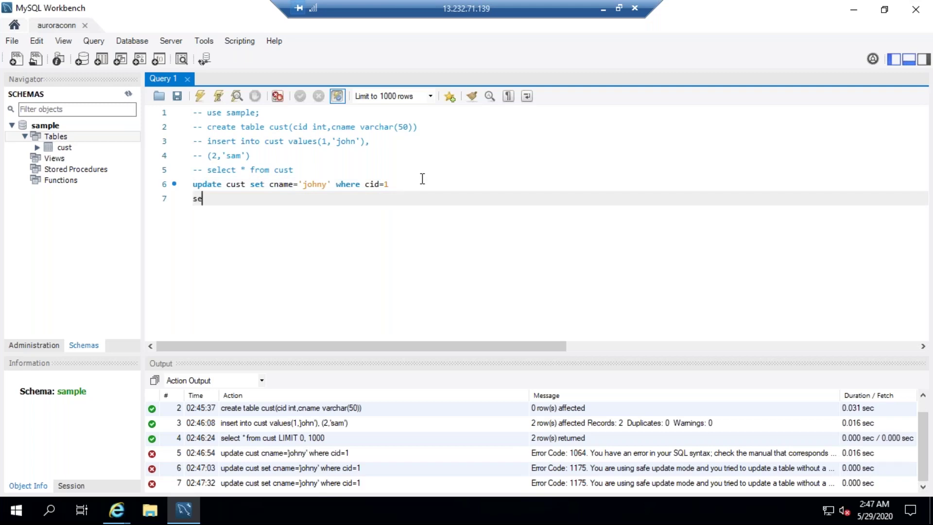
type("t sql_safe_upd")
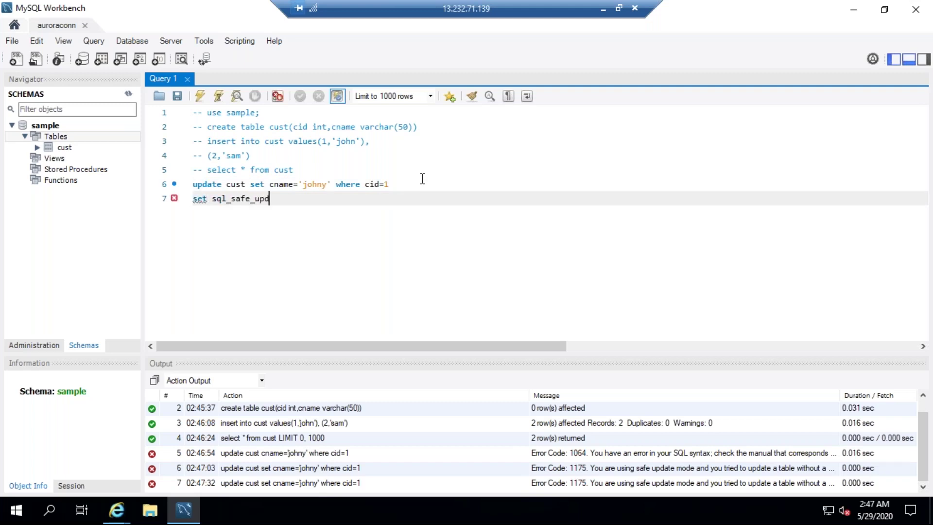
type("ates=0")
key("shift+Home")
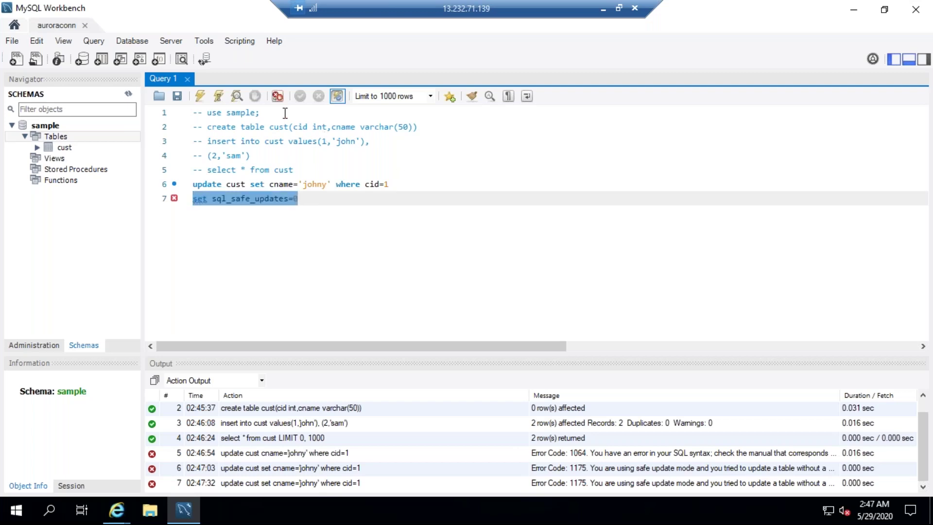
left_click(200, 96)
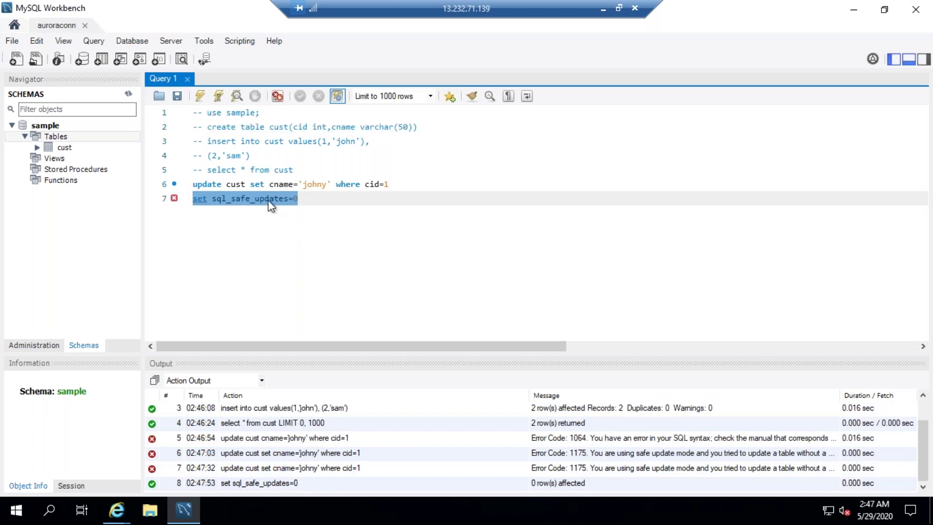
- Execute only the update statement for the cust row with cid 1 again
left_click(318, 203)
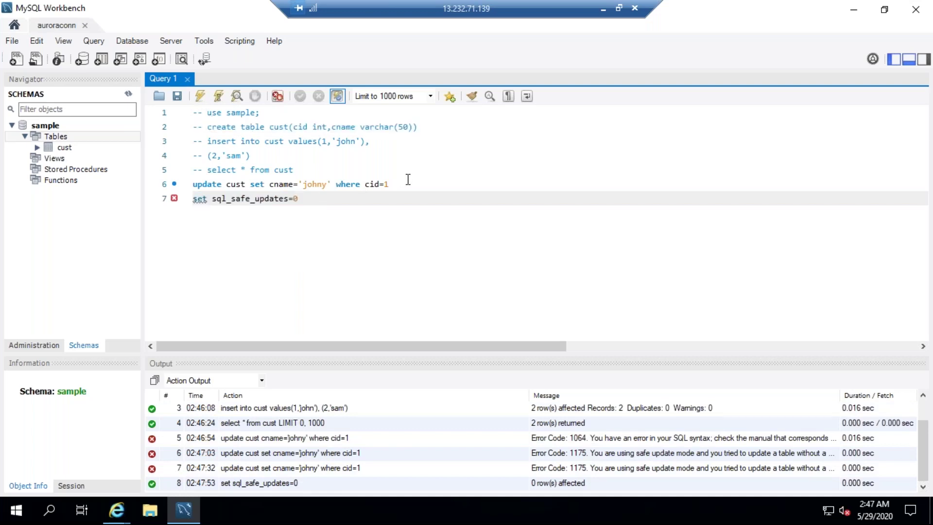
left_click_drag(389, 183, 192, 184)
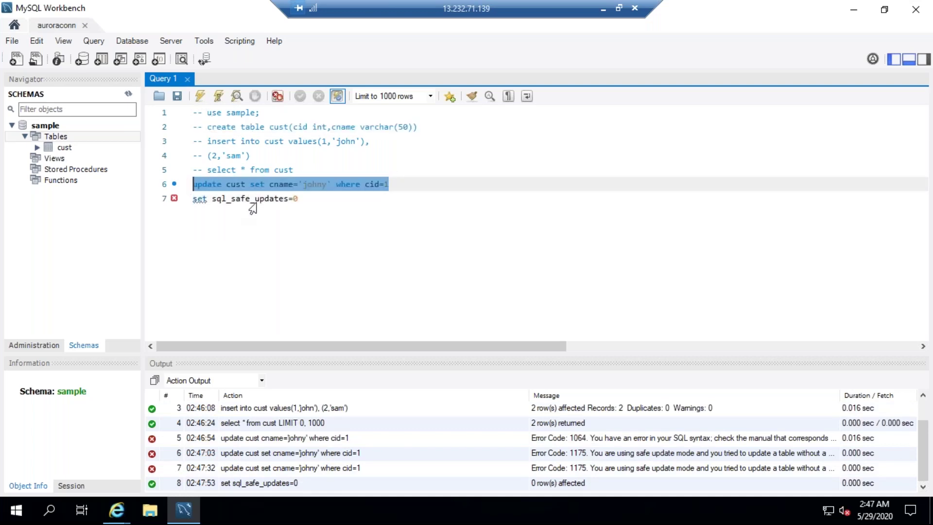
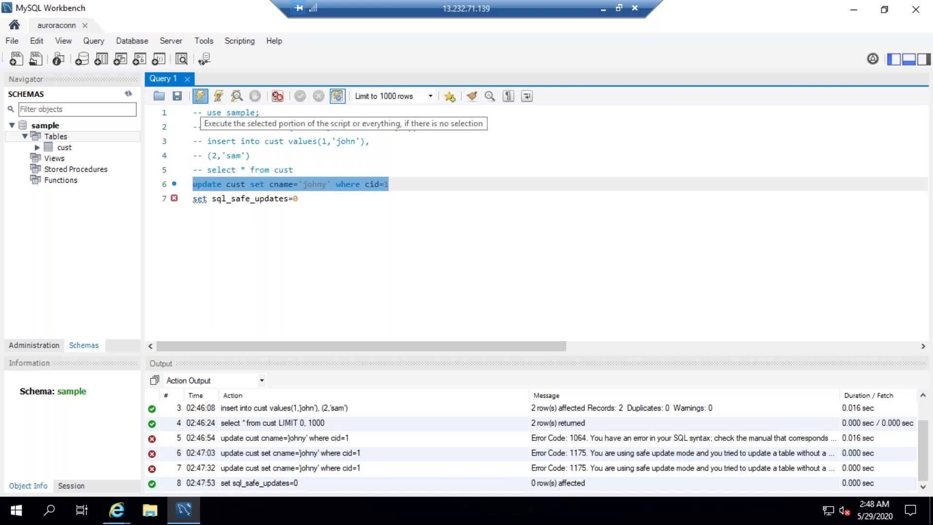
left_click(200, 96)
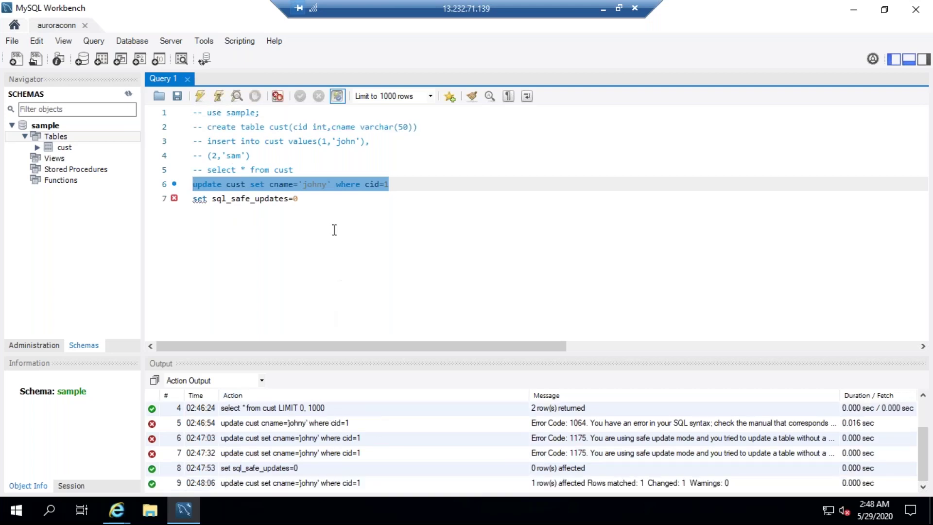
- Add an empty line at the end of the script and execute the query text "select * from cust" from its commented line
left_click(312, 206)
key("Return")
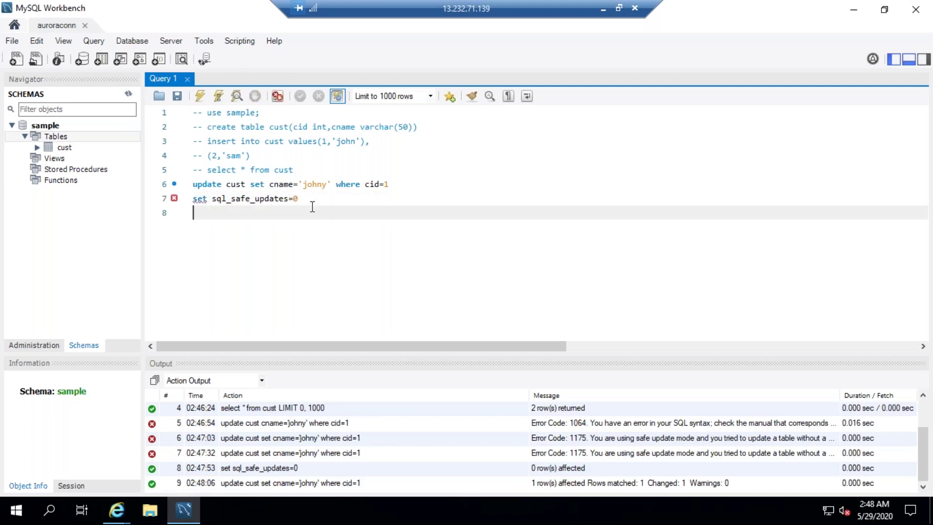
left_click(210, 170)
left_click_drag(230, 170, 294, 170)
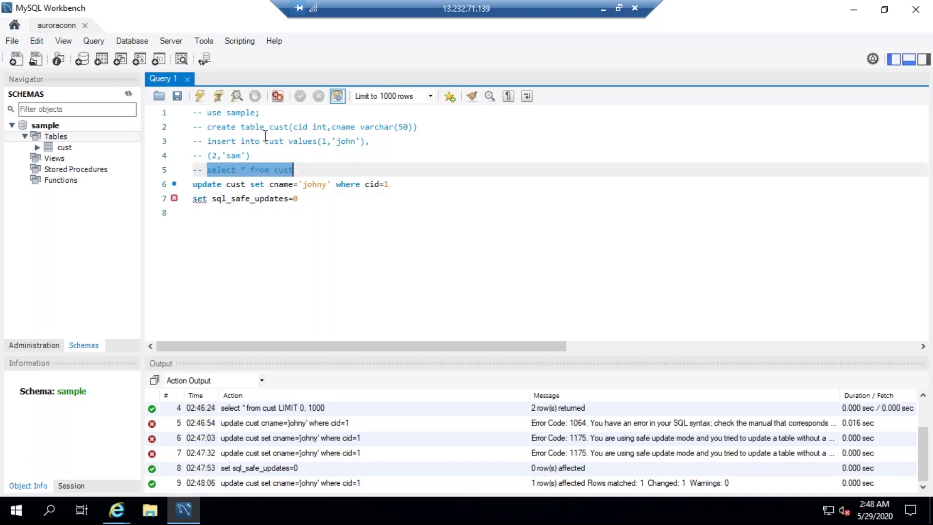
left_click(200, 98)
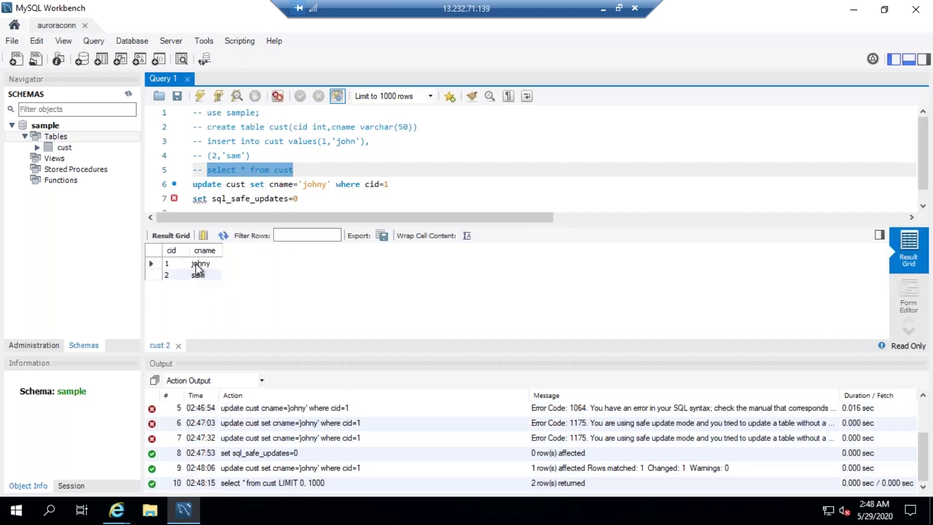
- Write and execute "delete from cust where cid=1" below the safe-updates statement, leaving a blank line between them
left_click(305, 199)
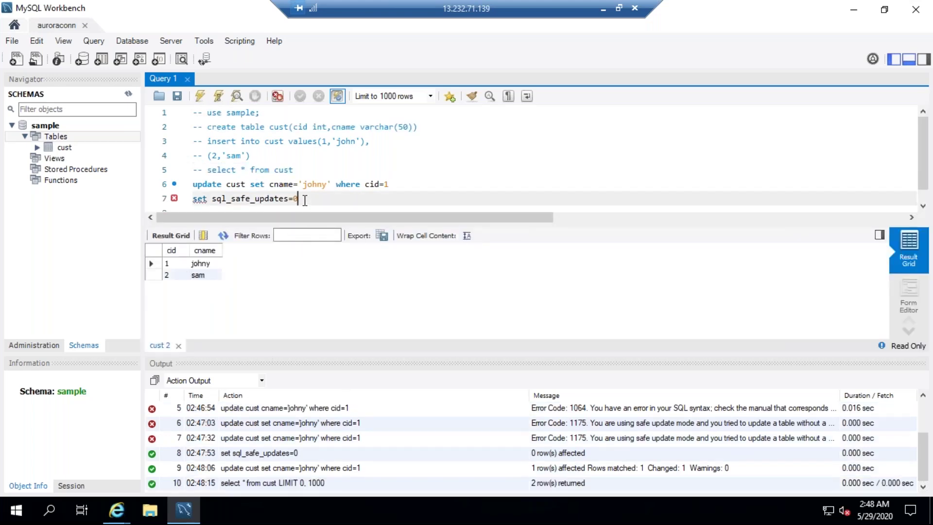
key("Return")
key("Return")
type("delete from c")
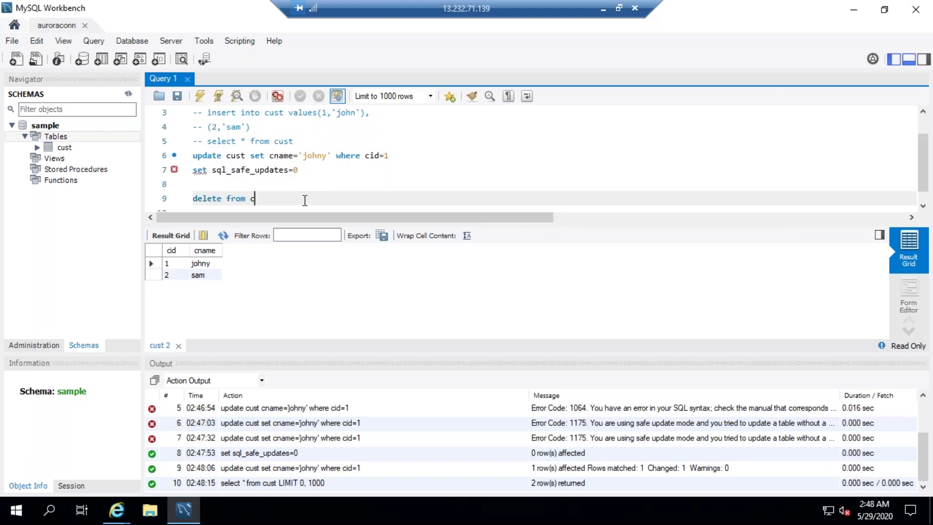
type("ust where cid=1")
key("shift+Home")
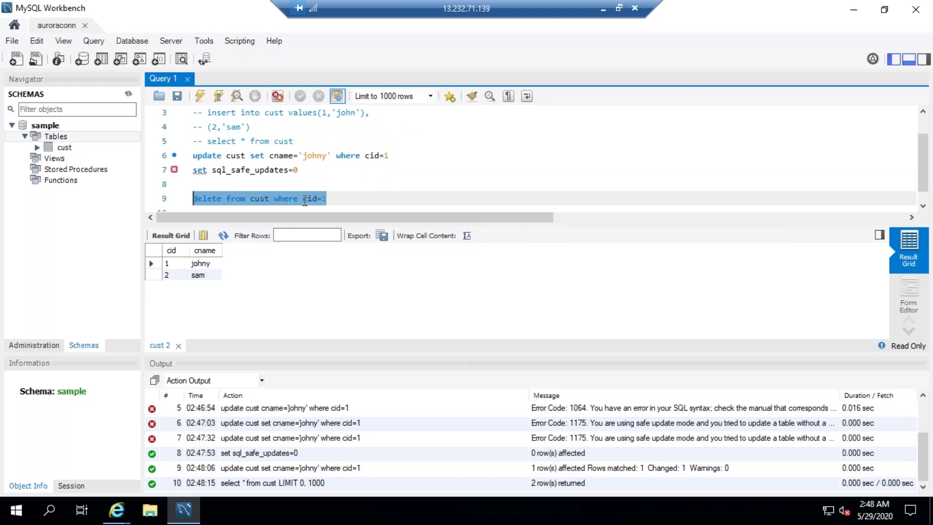
left_click(199, 96)
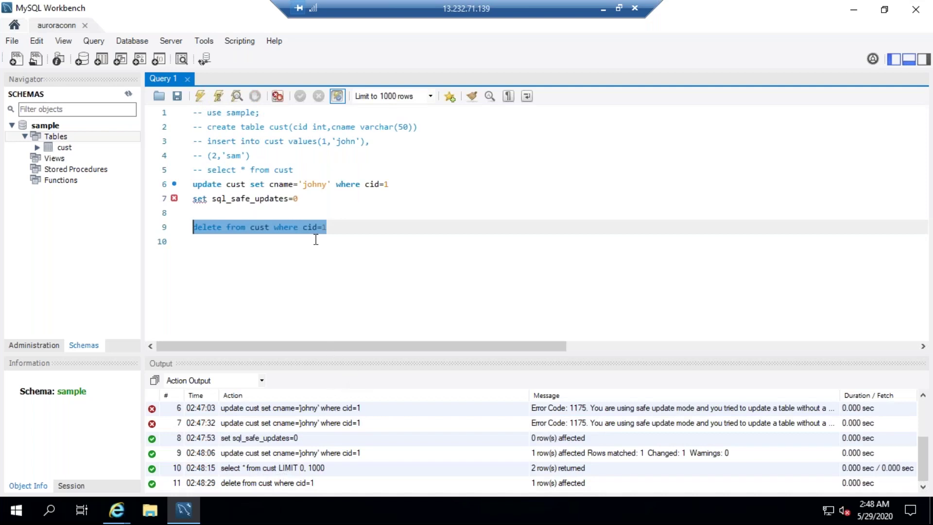
- Execute the commented select query again to check the remaining rows of cust
left_click(303, 169)
left_click_drag(280, 169, 207, 169)
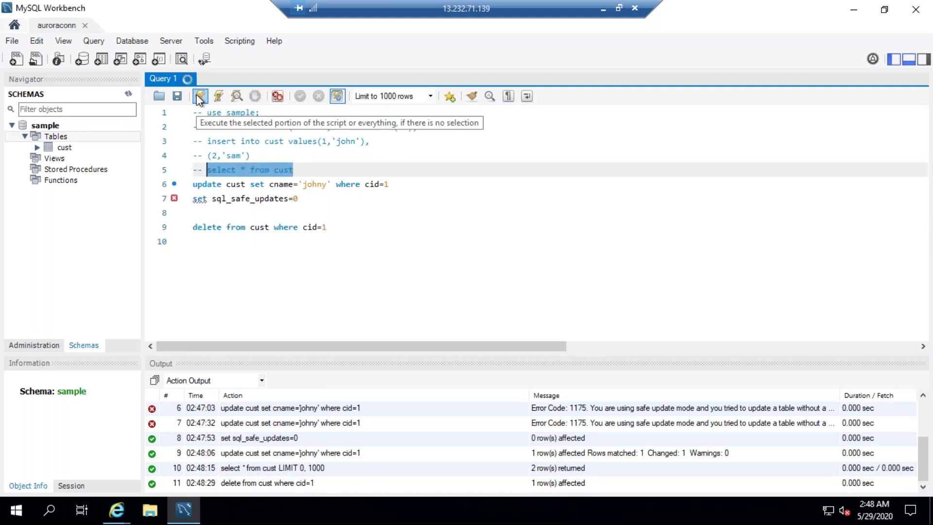
left_click(200, 97)
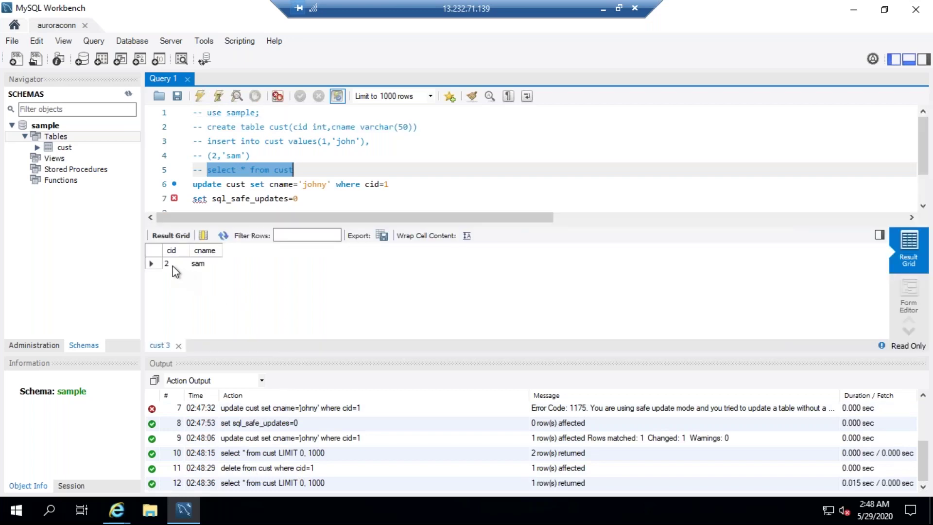
left_click(198, 265)
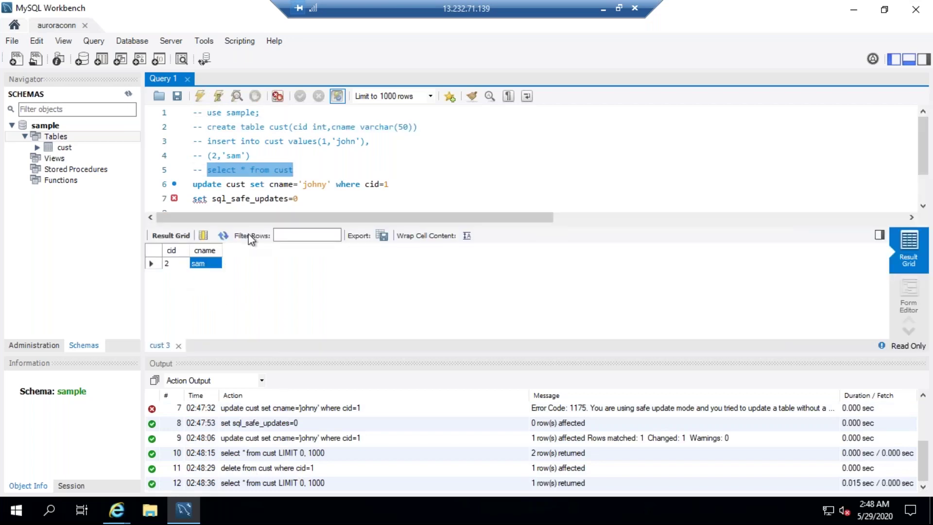
- Insert an empty line below the commented select query, separating it from the update statement
scroll(330, 196, "down", 1)
left_click(329, 196)
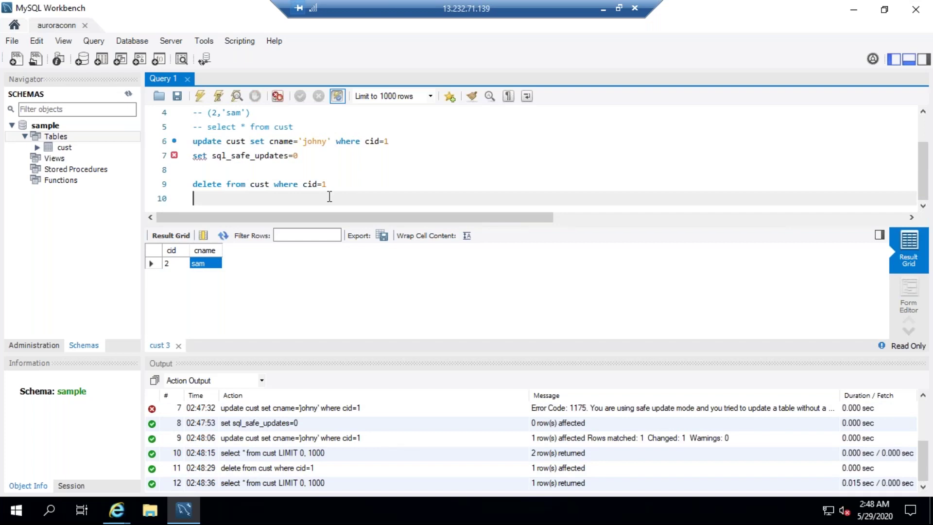
key("ctrl+a")
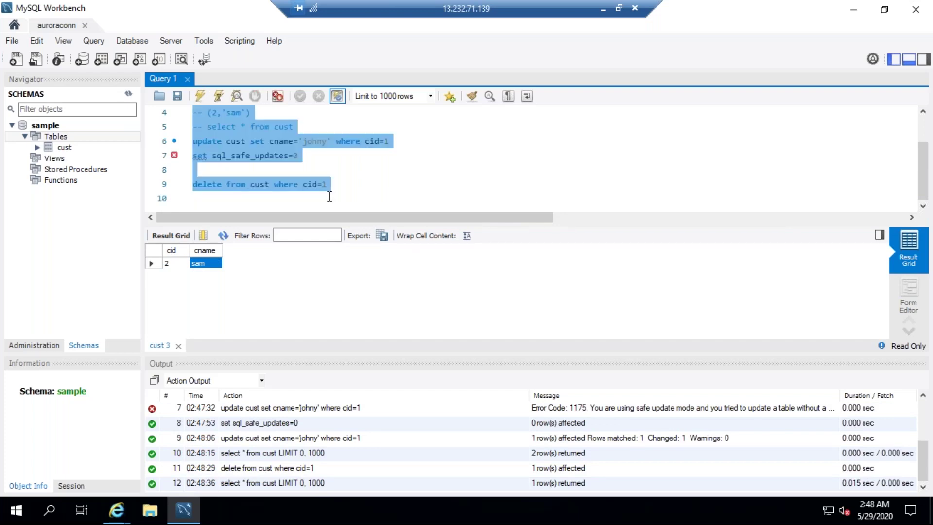
scroll(330, 196, "up", 1)
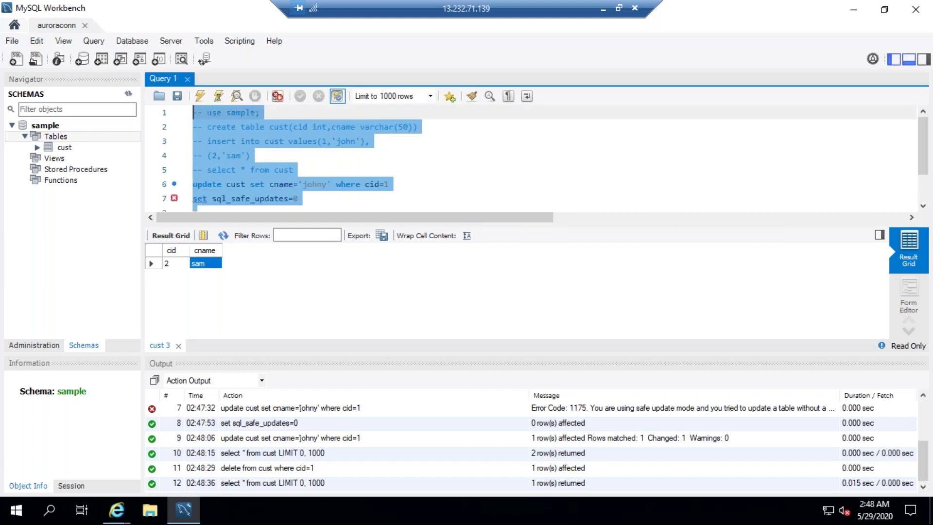
left_click(337, 188)
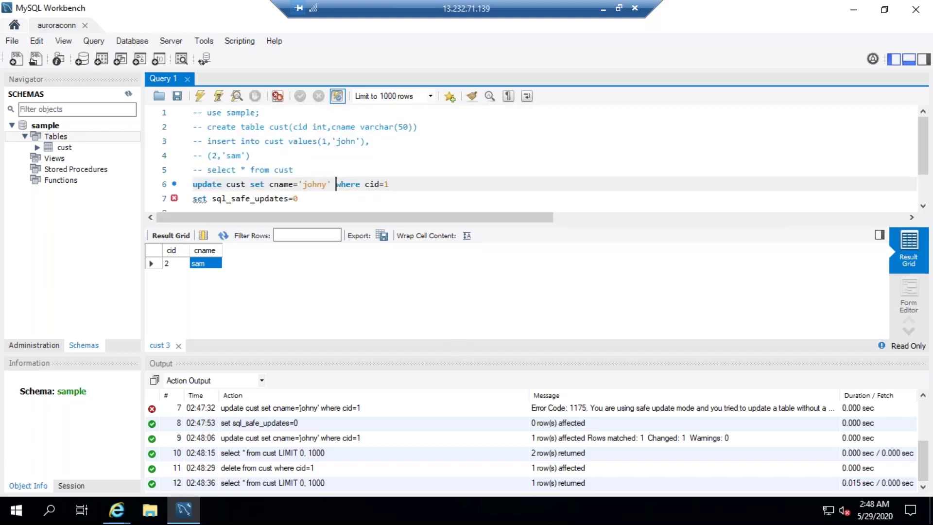
left_click(303, 174)
key("Return")
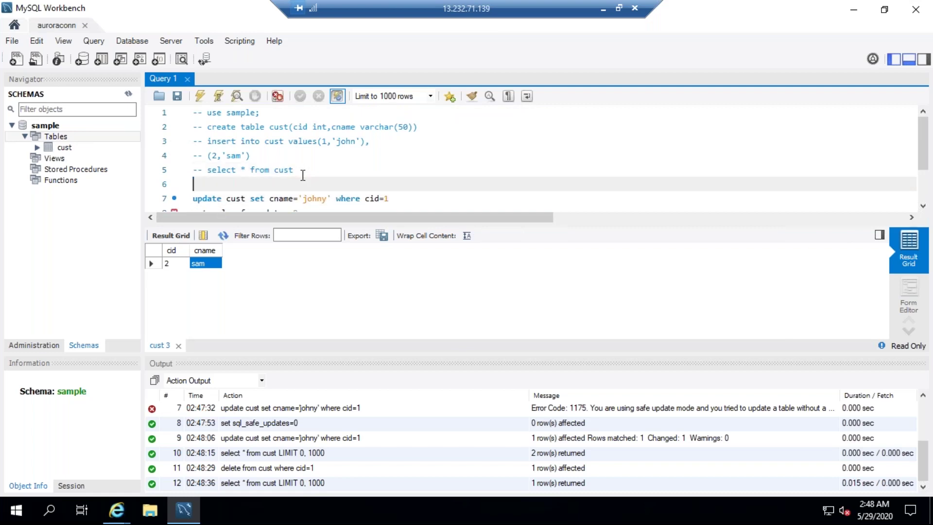
- Leave three blank lines below the delete statement, write "create database cloudpnaidthdemo" and execute only that statement
scroll(303, 175, "down", 2)
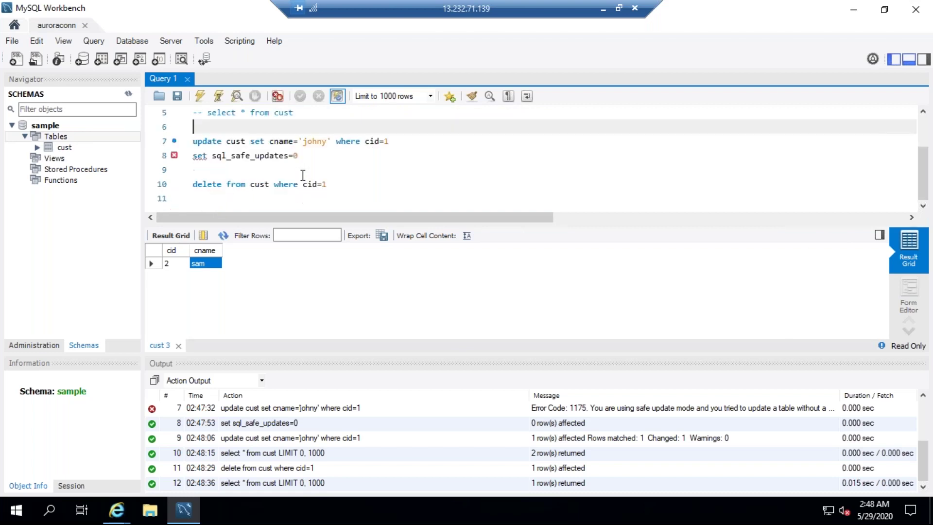
left_click(347, 183)
key("Return")
key("Return")
key("Return")
key("Return")
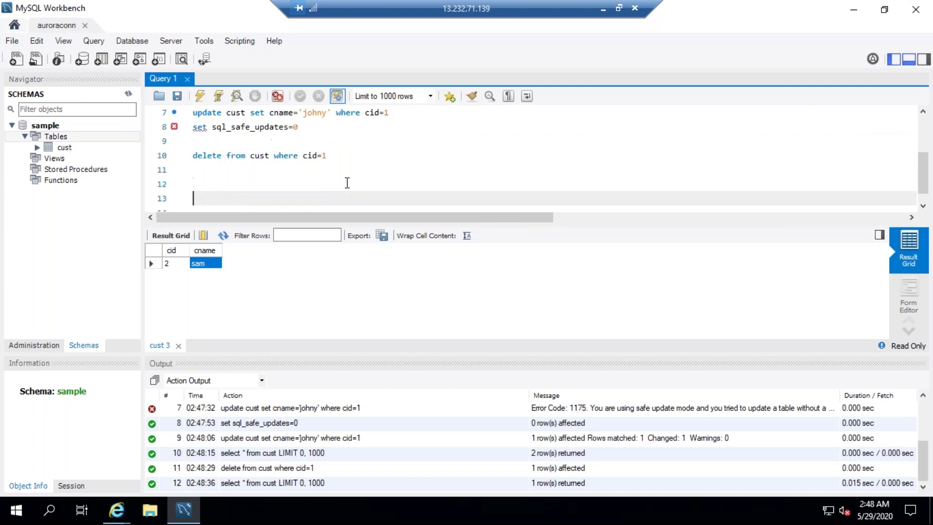
type("create database")
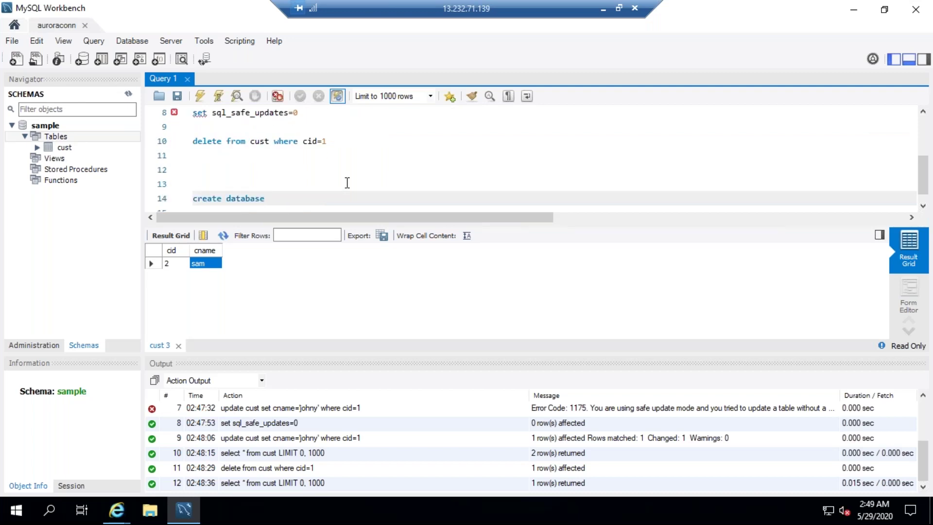
type(" cloudpnai")
type("dth")
type("demp")
key("BackSpace")
type("o")
key("shift+Home")
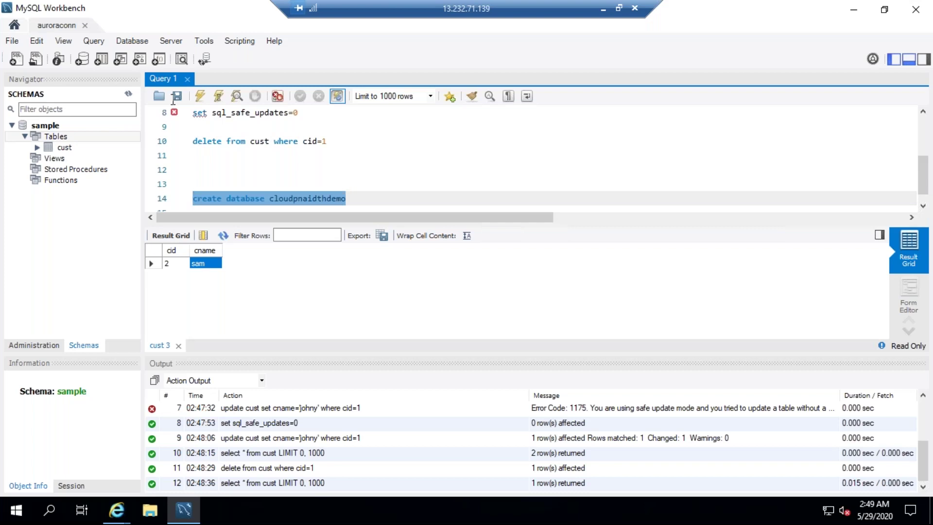
left_click(200, 96)
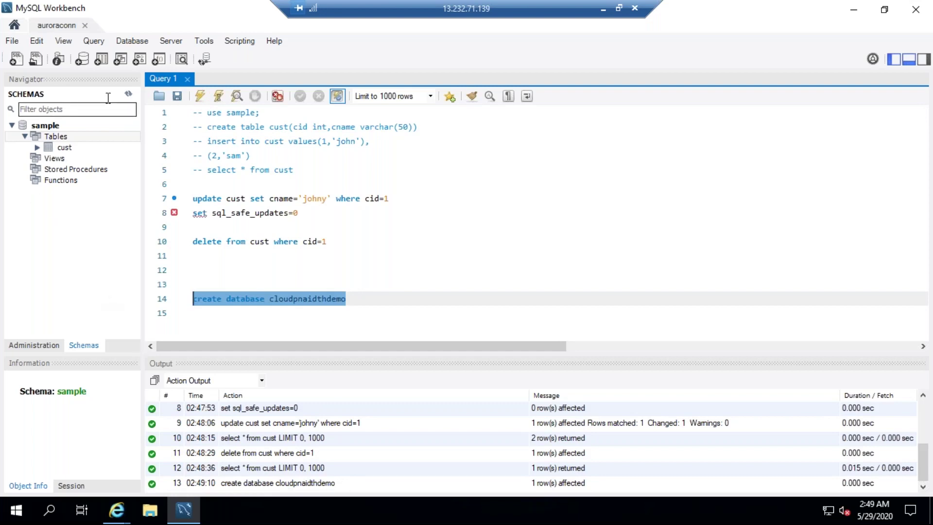
- Refresh the schema list, expand the cloudpnaidthdemo database and select its Tables node
left_click(128, 94)
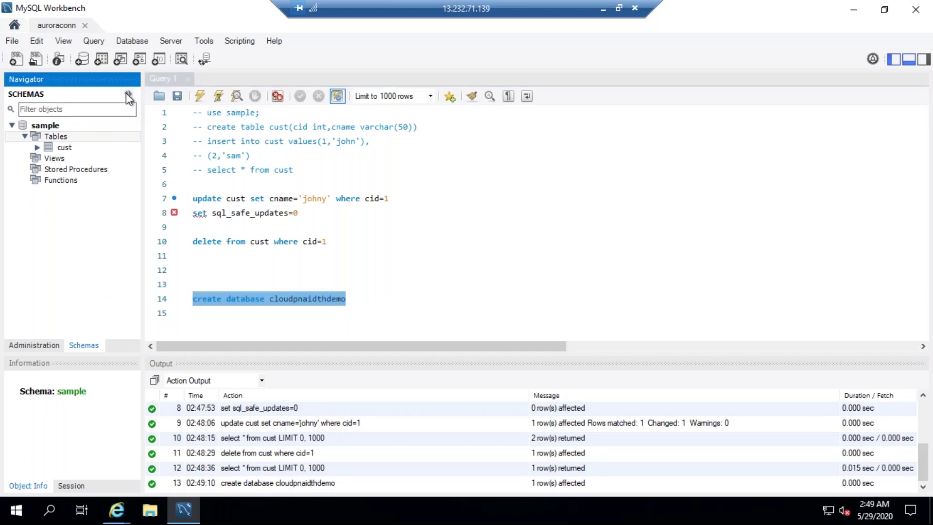
left_click(11, 125)
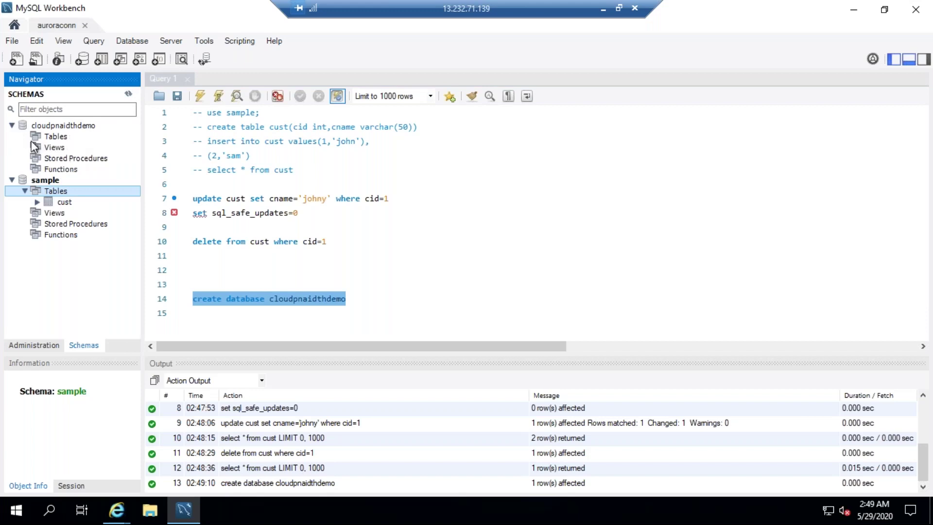
left_click(52, 138)
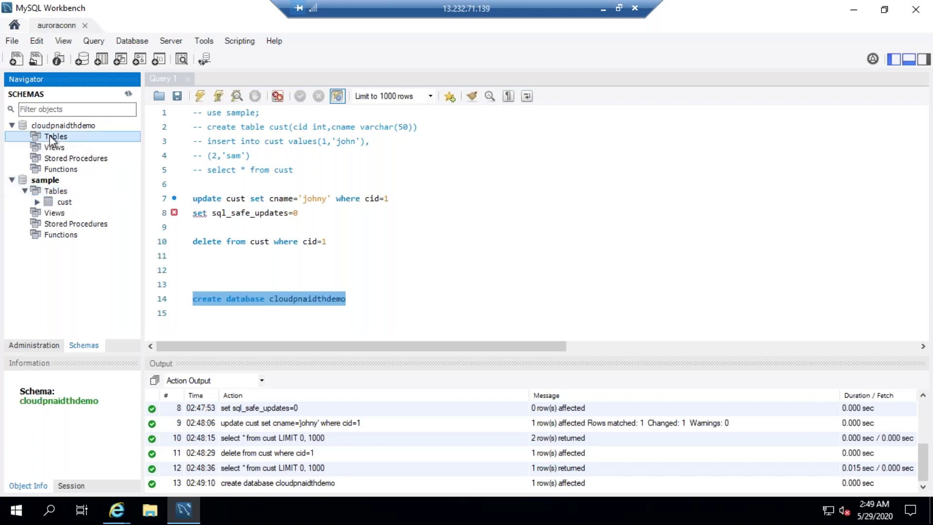
- Add "use cloudpnaidthdemo" on the line below the create database statement, reusing the copied database name
left_click(360, 296)
double_click(317, 300)
key("ctrl+c")
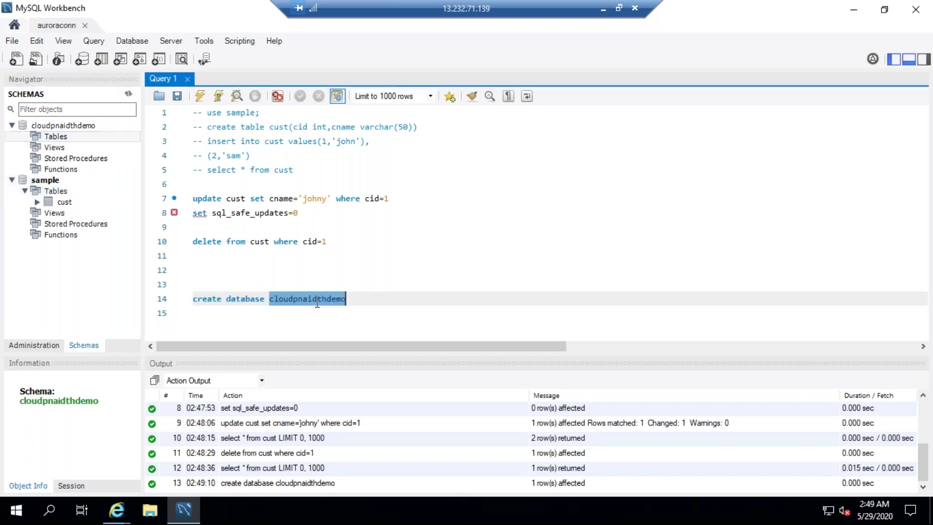
left_click(353, 305)
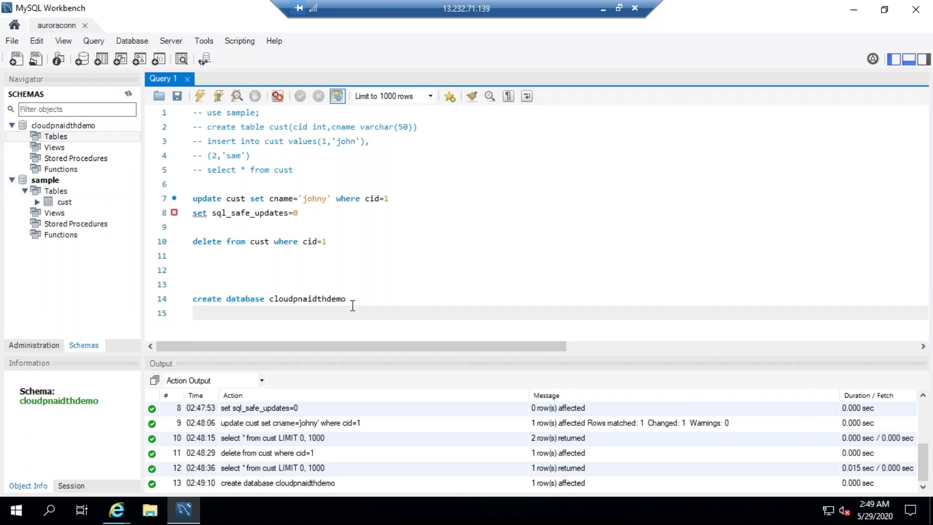
type("use")
key("ctrl+v")
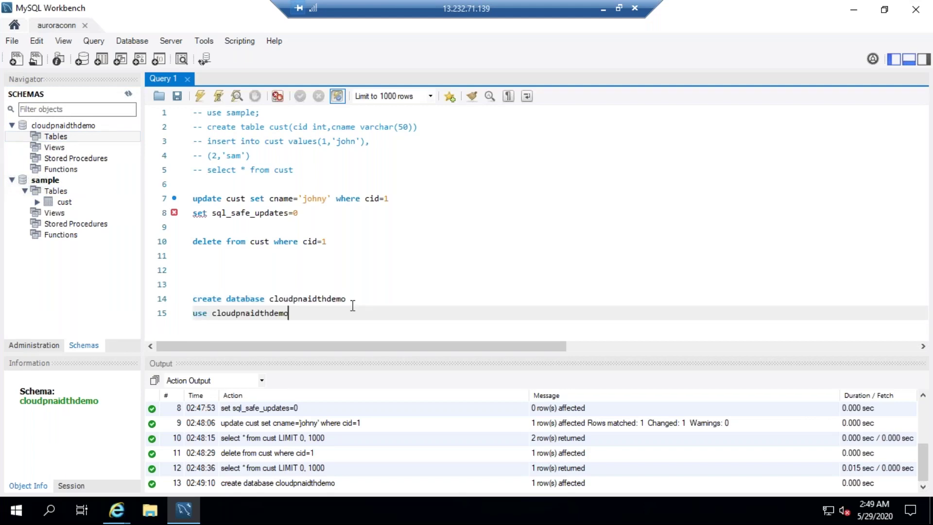
- Write "create table emp(eid int,ename varchar(50))" on a new line below the use statement
key("Return")
type("create tbale")
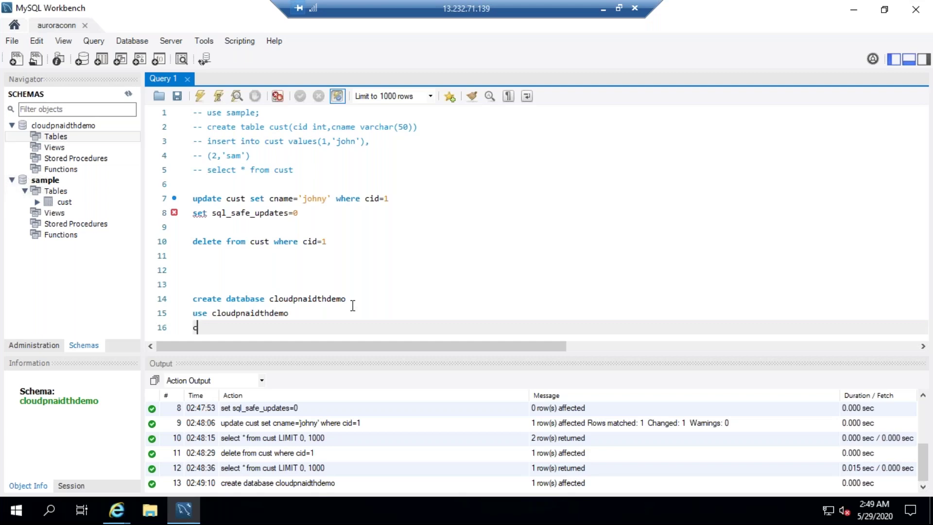
key("BackSpace")
key("BackSpace")
key("BackSpace")
key("BackSpace")
key("BackSpace")
type("able ")
type("test")
type("(")
key("BackSpace")
key("BackSpace")
key("BackSpace")
key("BackSpace")
key("BackSpace")
type("emp(eid ")
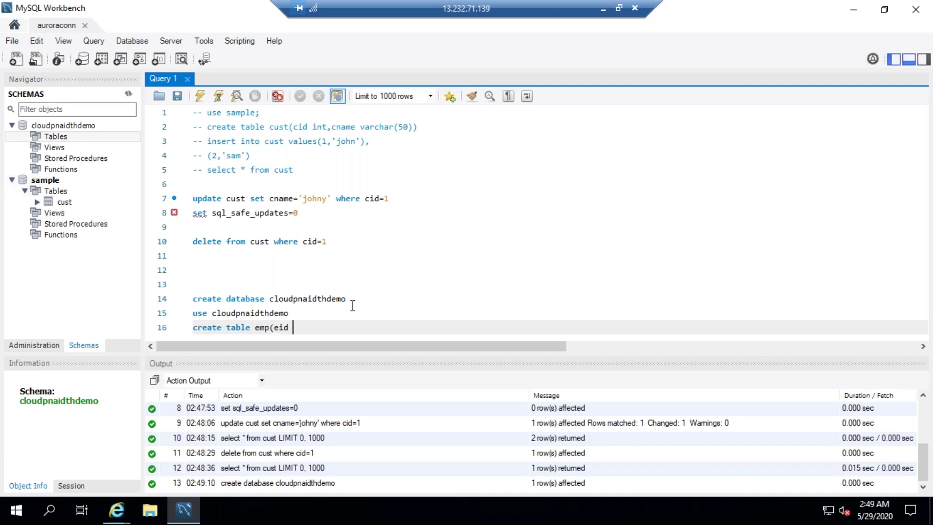
type("int,ename varcar(50)")
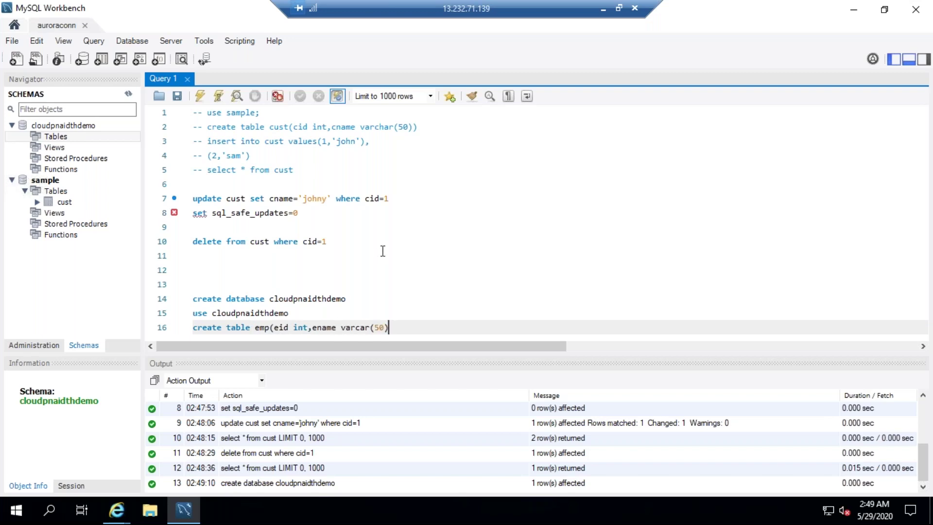
type(")")
left_click(361, 327)
type("h")
- End the use cloudpnaidthdemo statement with a semicolon and execute it together with the create table emp statement
triple_click(361, 327)
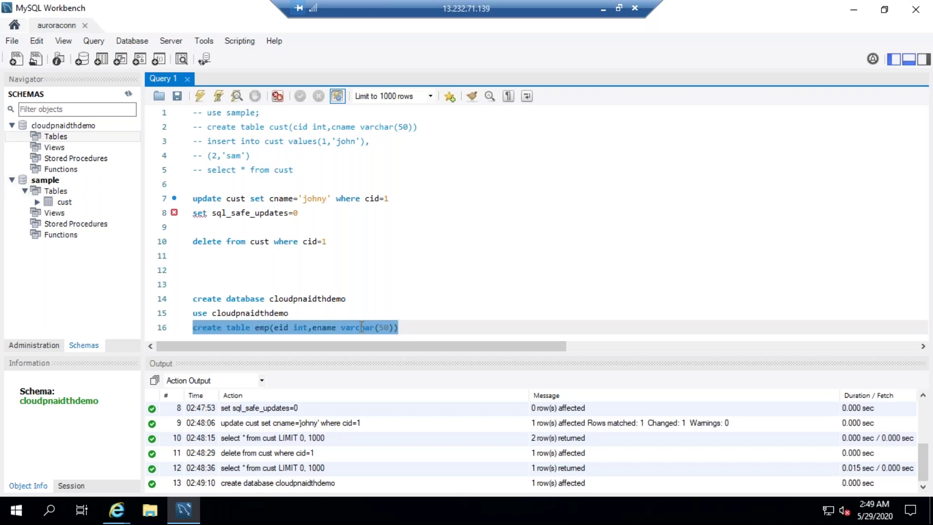
left_click(321, 318)
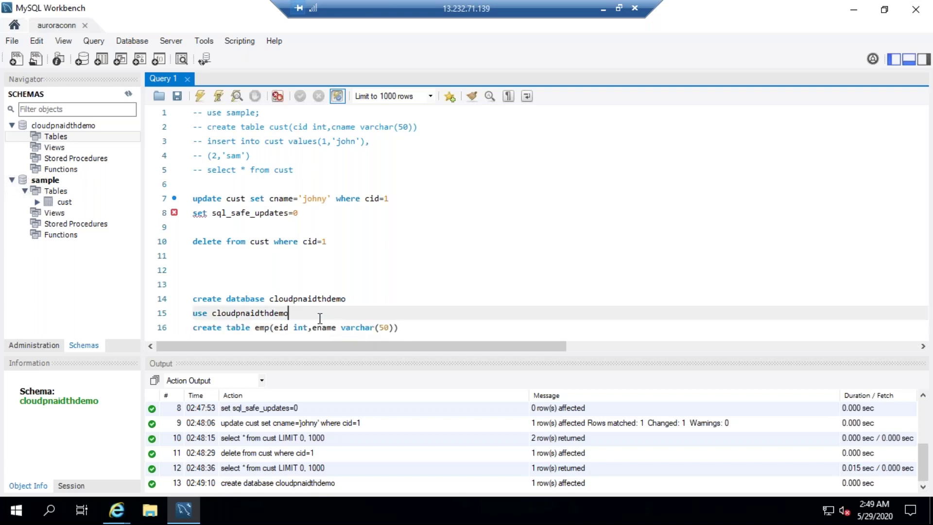
type(";")
left_click_drag(400, 328, 350, 327)
left_click_drag(247, 321, 192, 313)
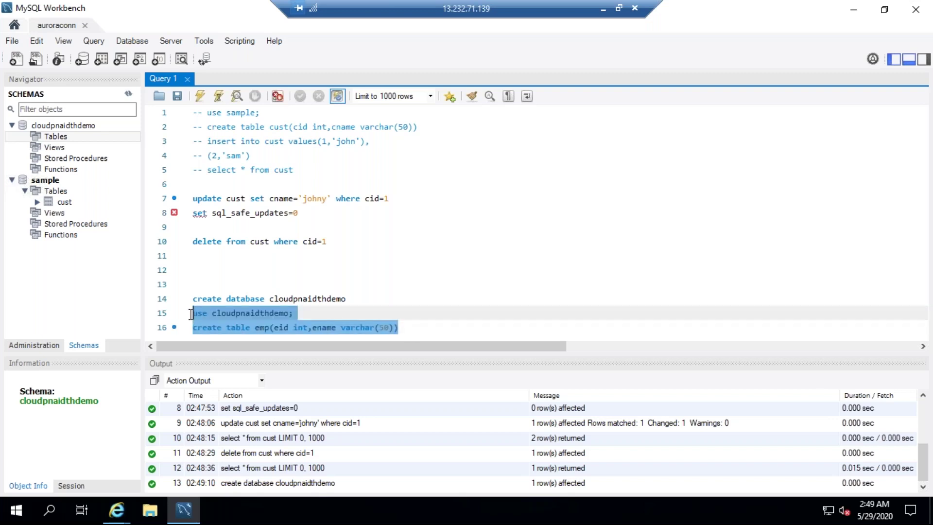
left_click(199, 97)
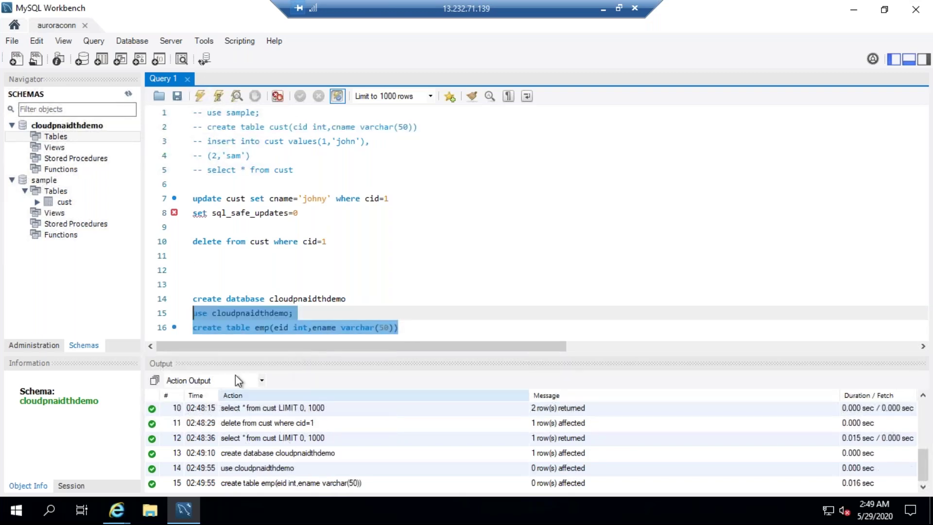
- Refresh the schema list and examine the emp table's columns under cloudpnaidthdemo and the sample database's entry
left_click(128, 95)
left_click(23, 134)
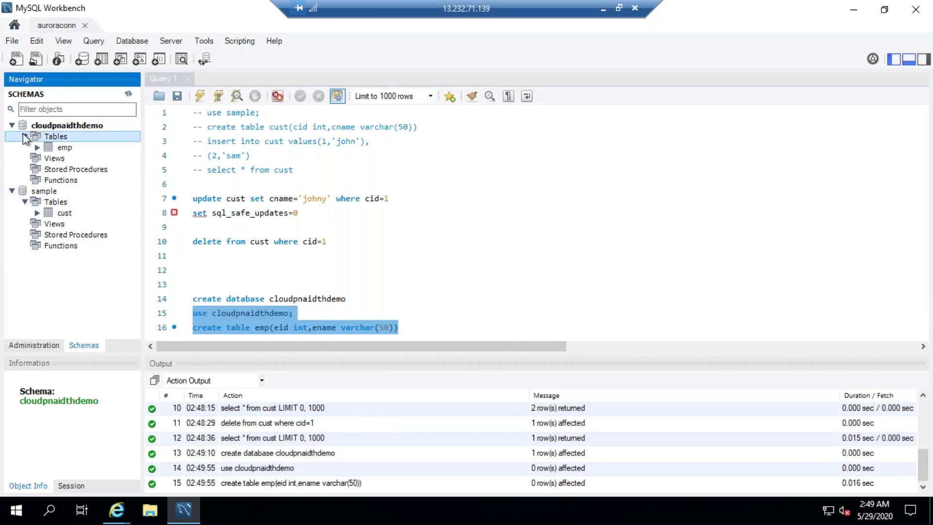
left_click(63, 148)
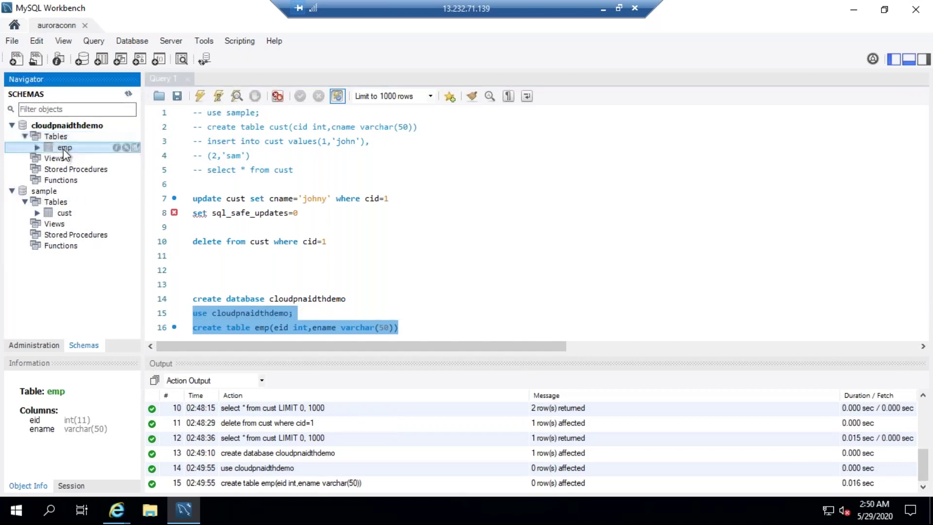
left_click(47, 192)
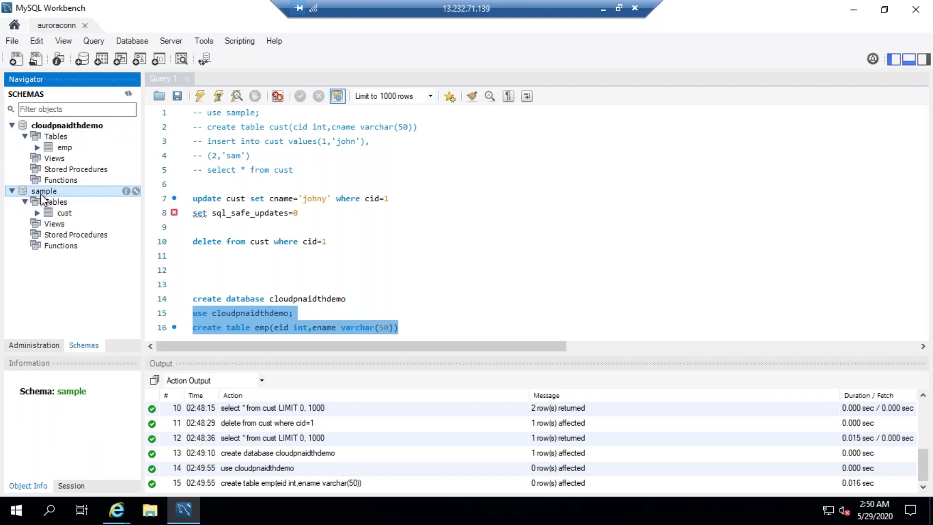
left_click(67, 127)
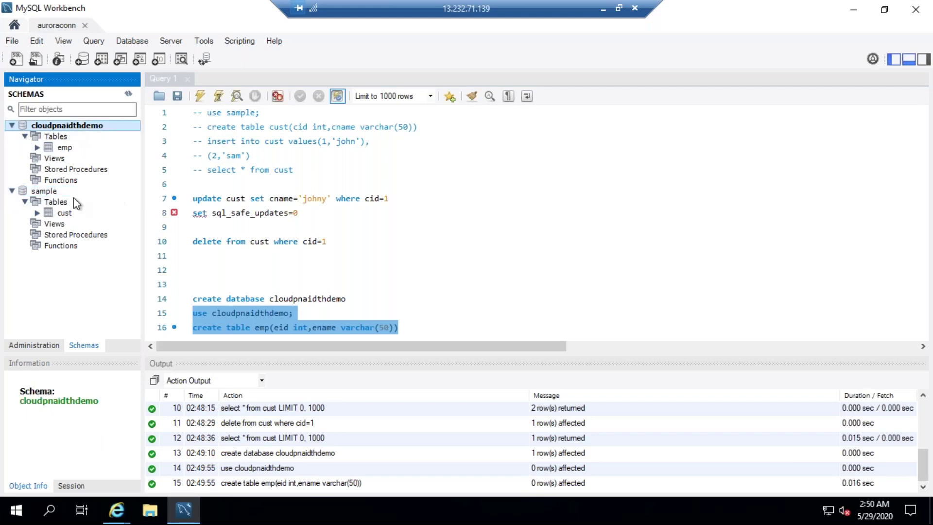
left_click(448, 288)
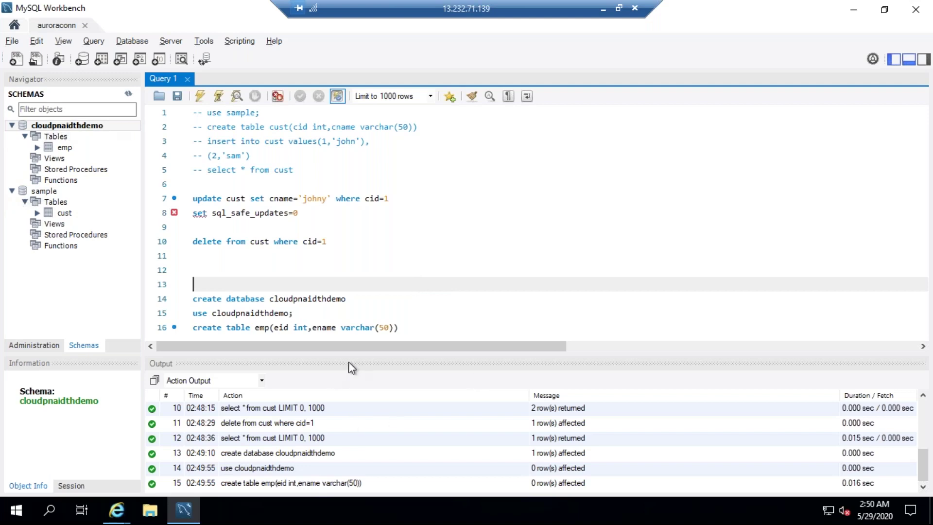
- Minimize the remote desktop session, switch to the PowerPoint slide show and advance the RDS Aurora Lab slide
left_click(604, 9)
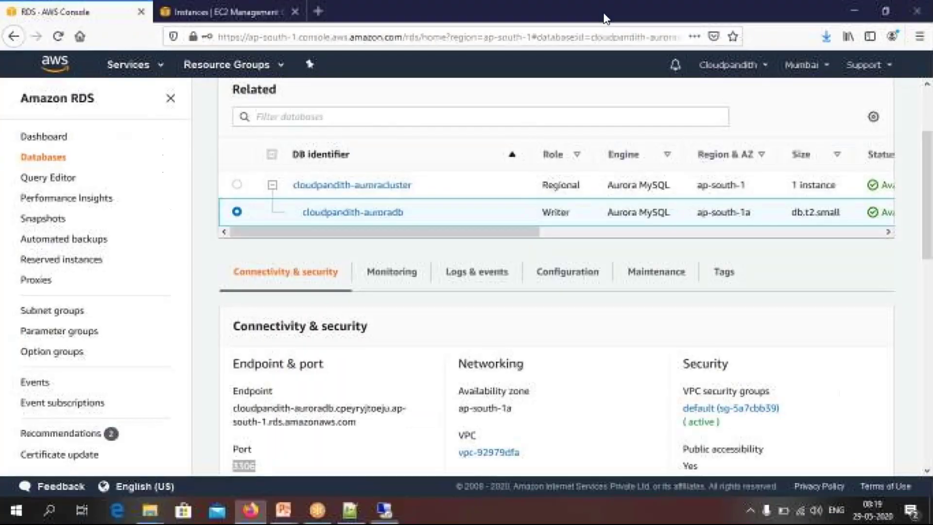
left_click(329, 478)
key("Right")
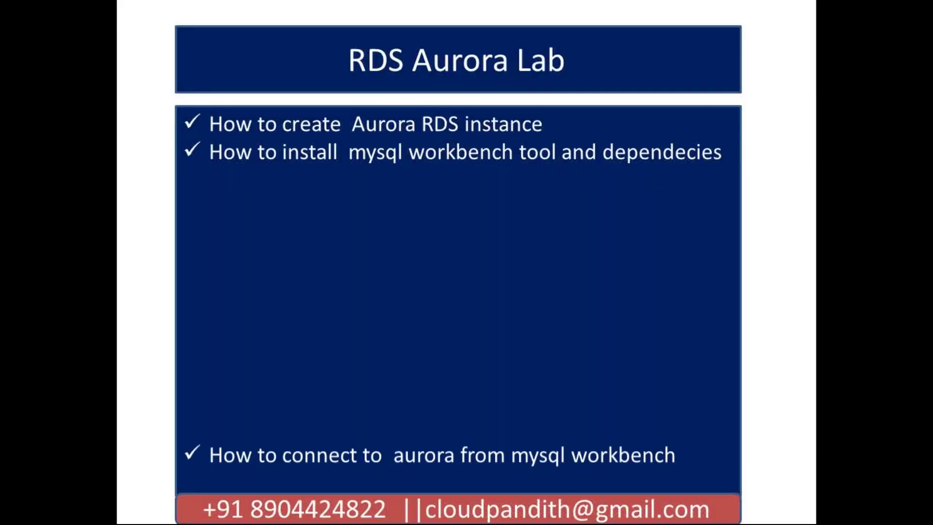